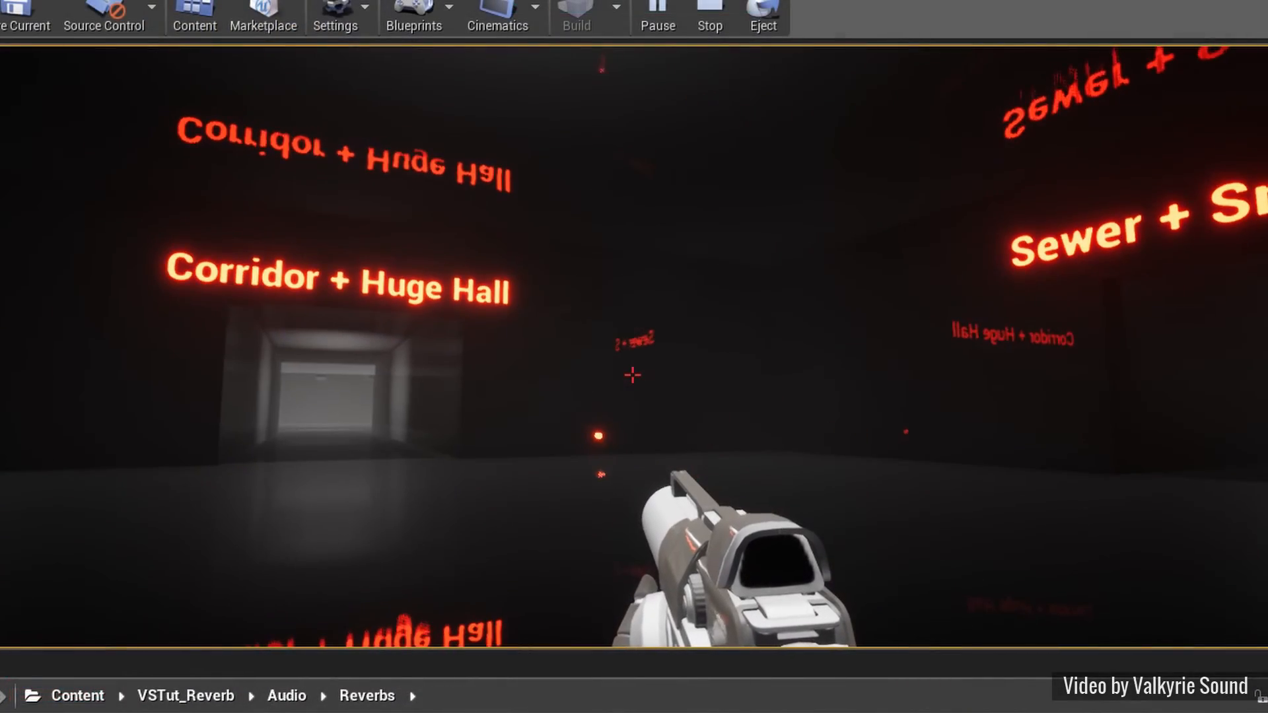
Walk around the main hall of the running level and fire test shots to listen to its reverb
key("w")
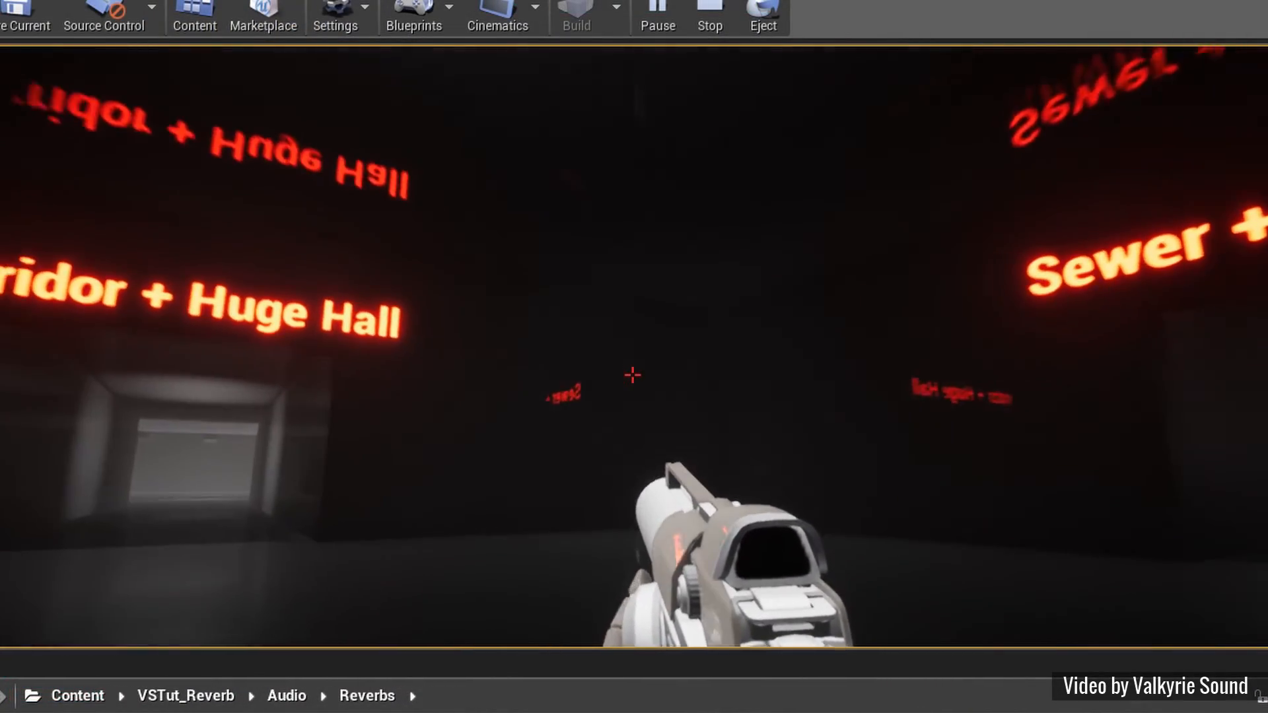
left_click(632, 375)
left_click(632, 375)
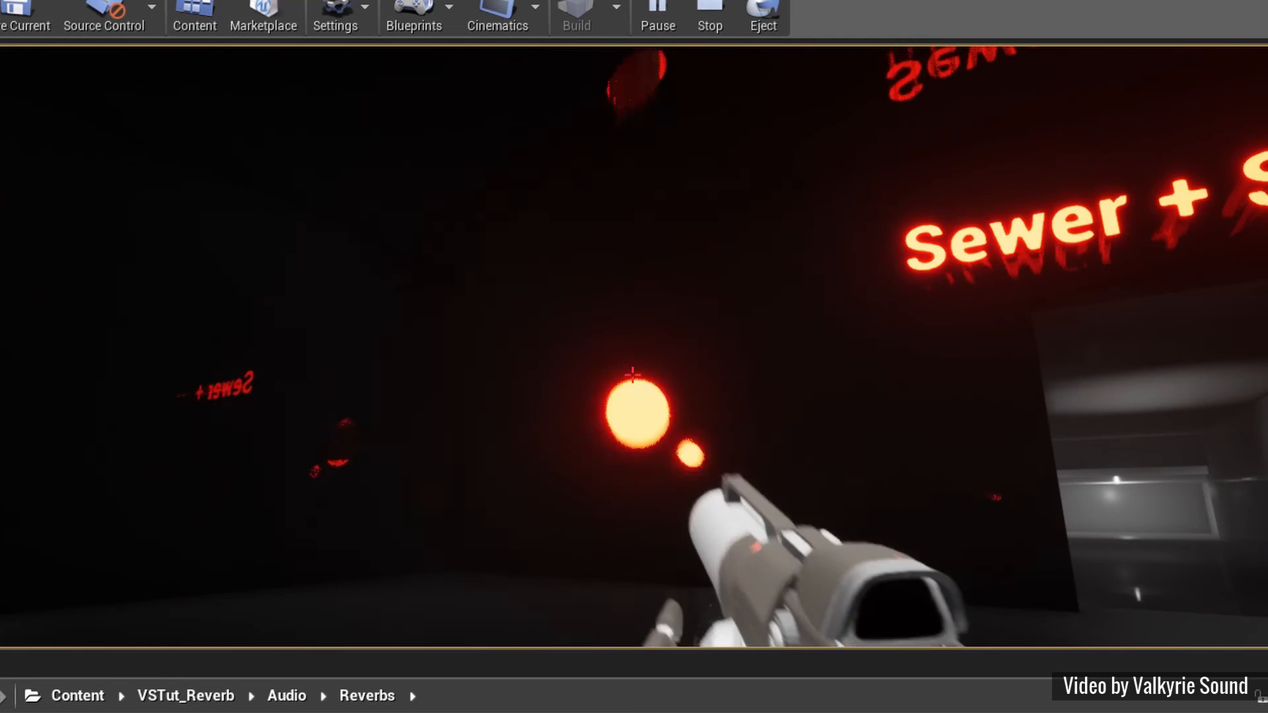
left_click(632, 375)
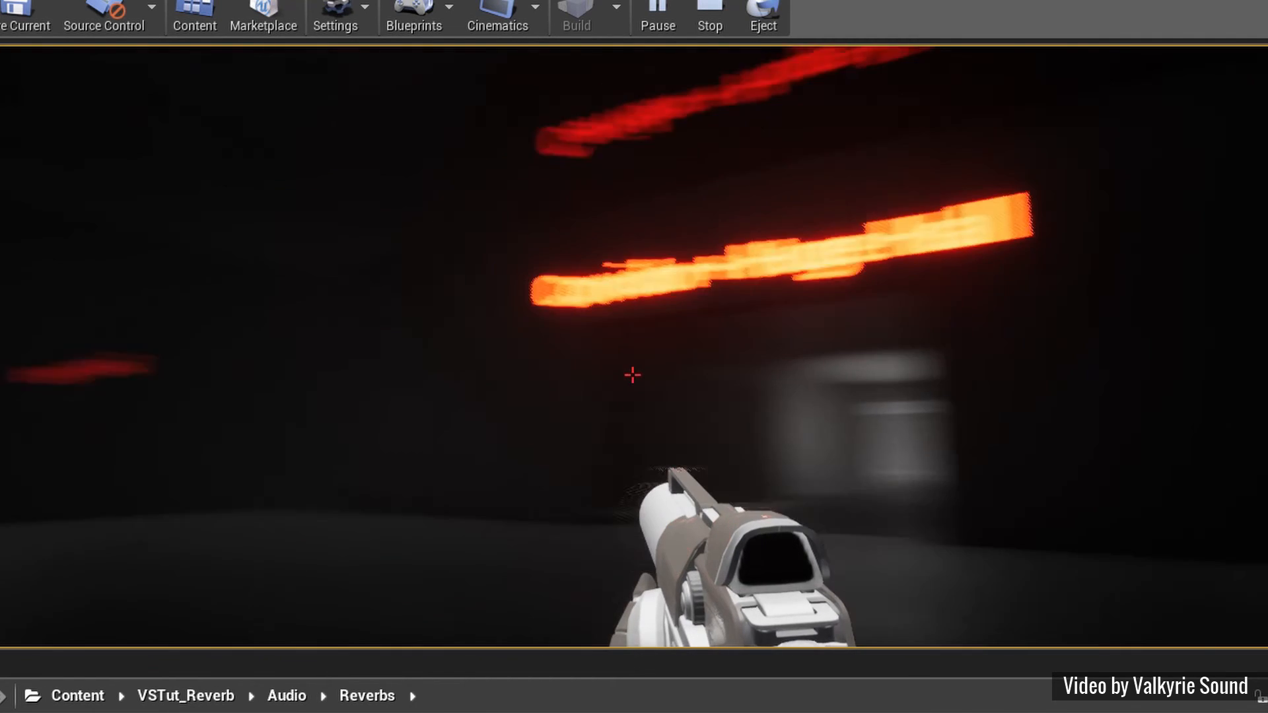
left_click(632, 376)
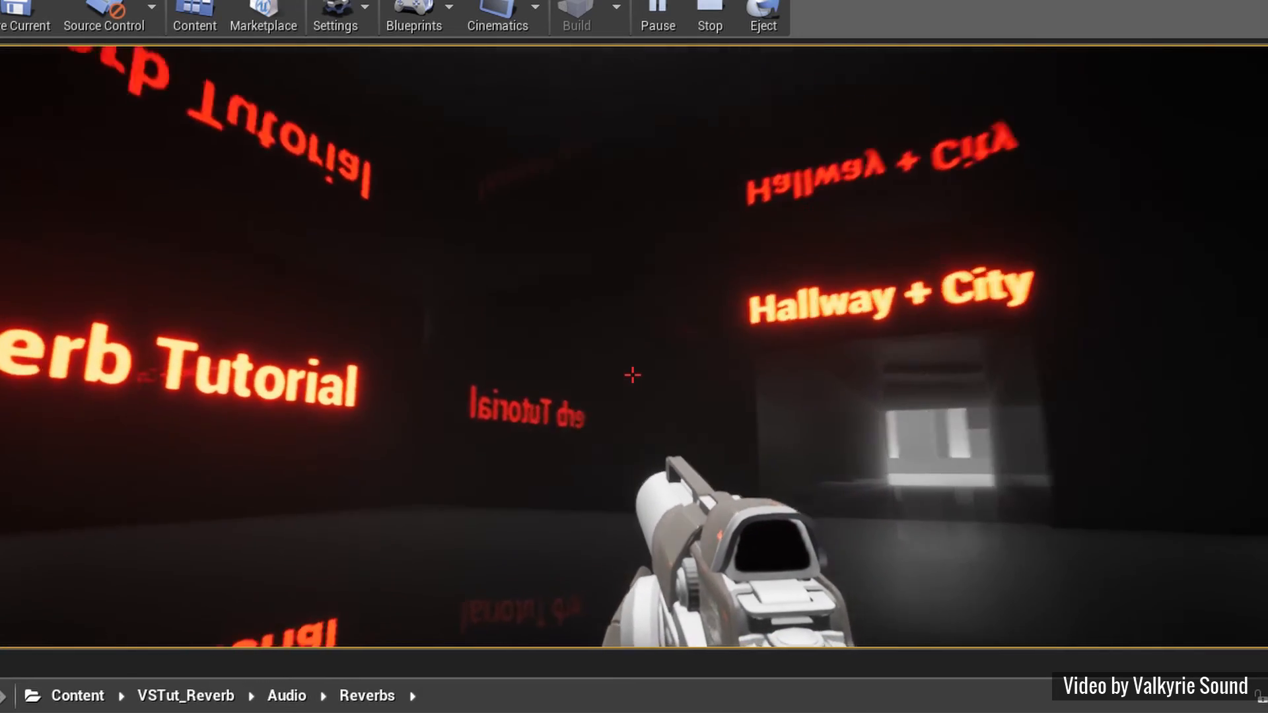
left_click(632, 375)
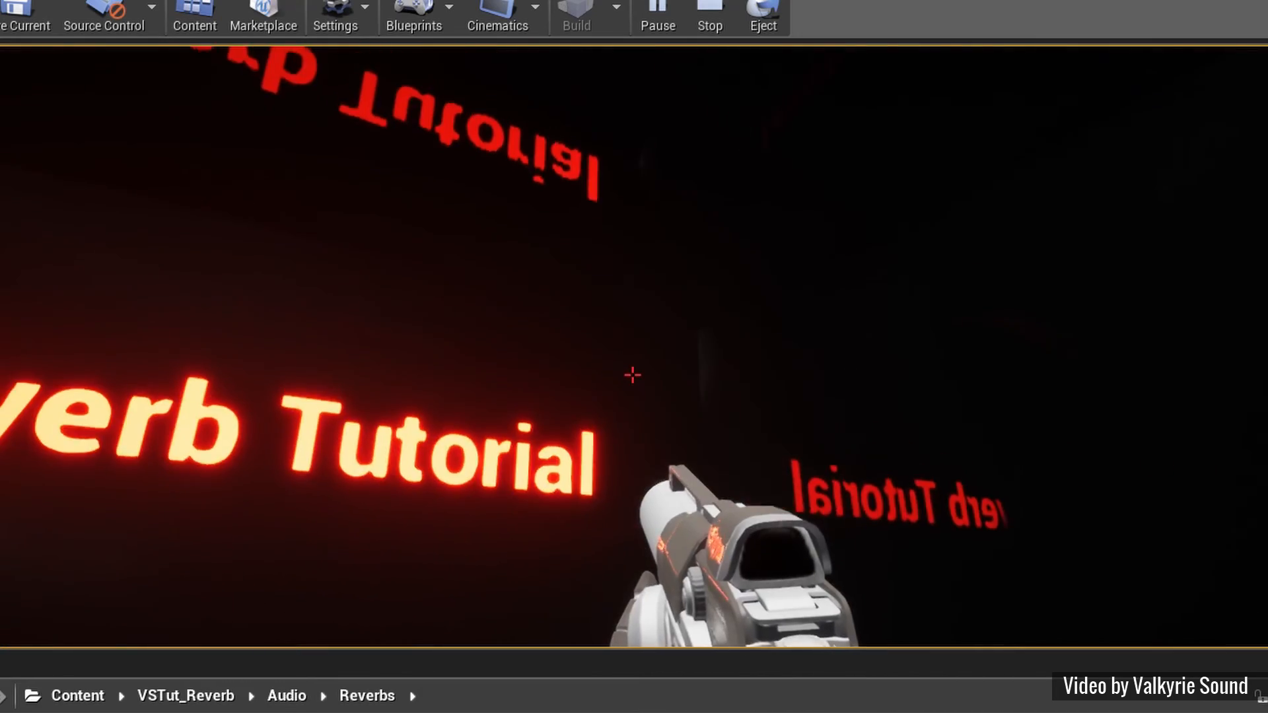
key("w")
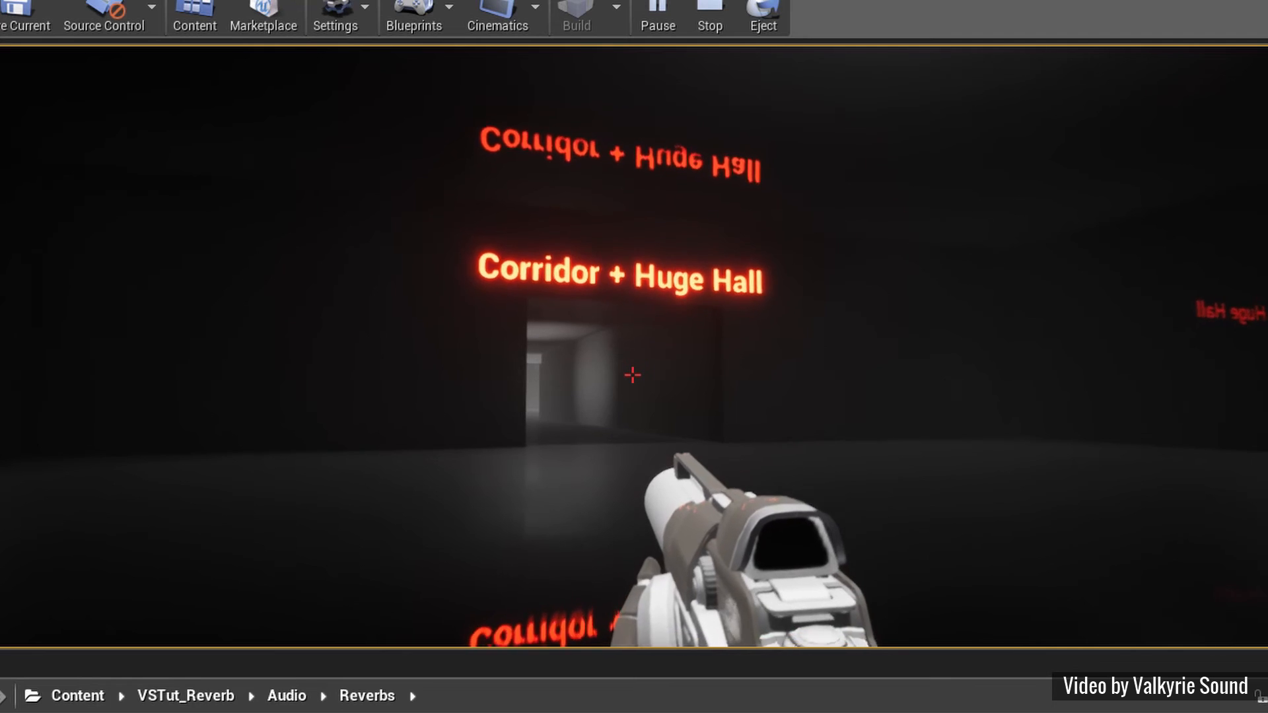
key("w")
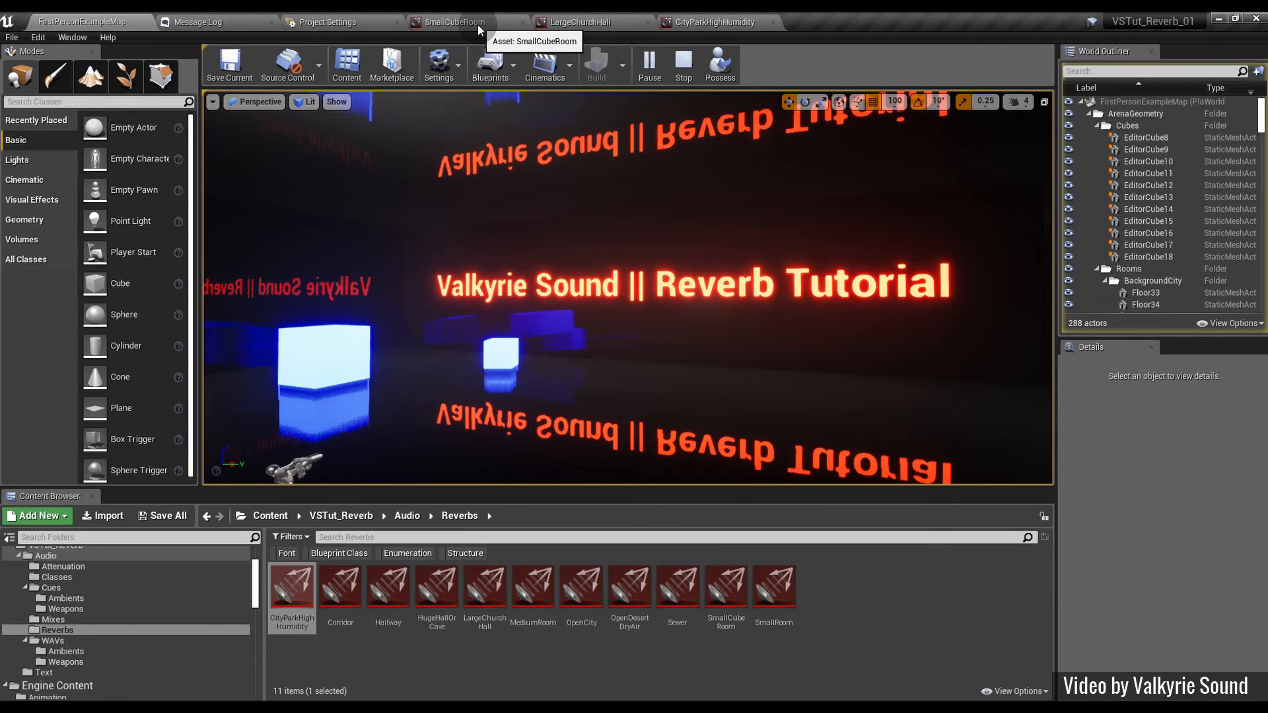
Examine the reverb effect assets in the Reverbs folder and the reverb parameters of SmallCubeRoom and LargeChurchHall
left_click(291, 586)
left_click(340, 587)
left_click(389, 587)
left_click(436, 590)
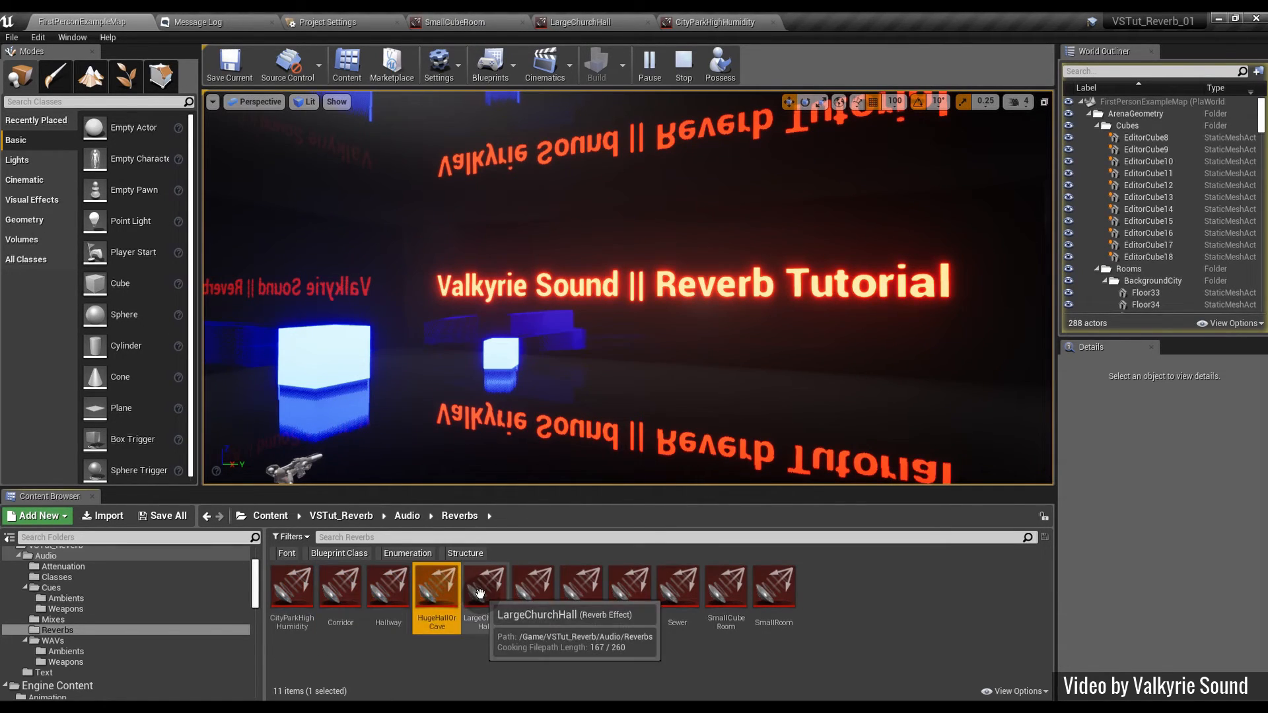
left_click(485, 588)
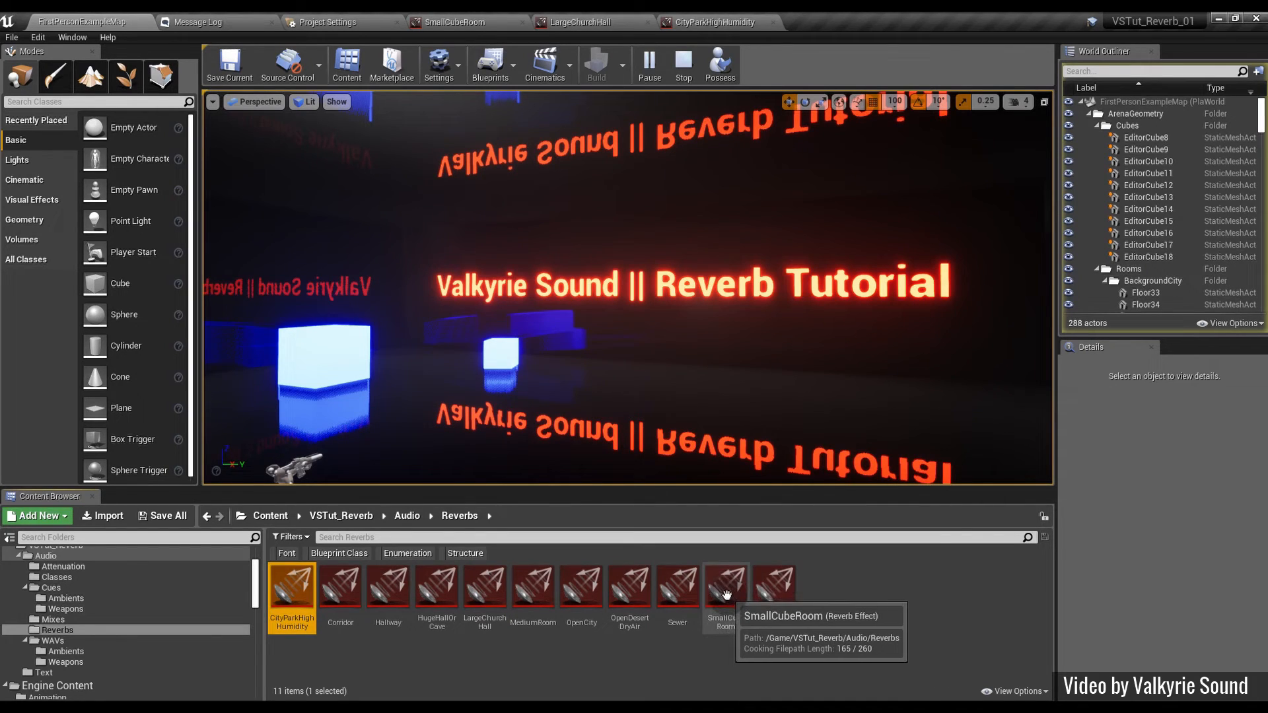
left_click(485, 22)
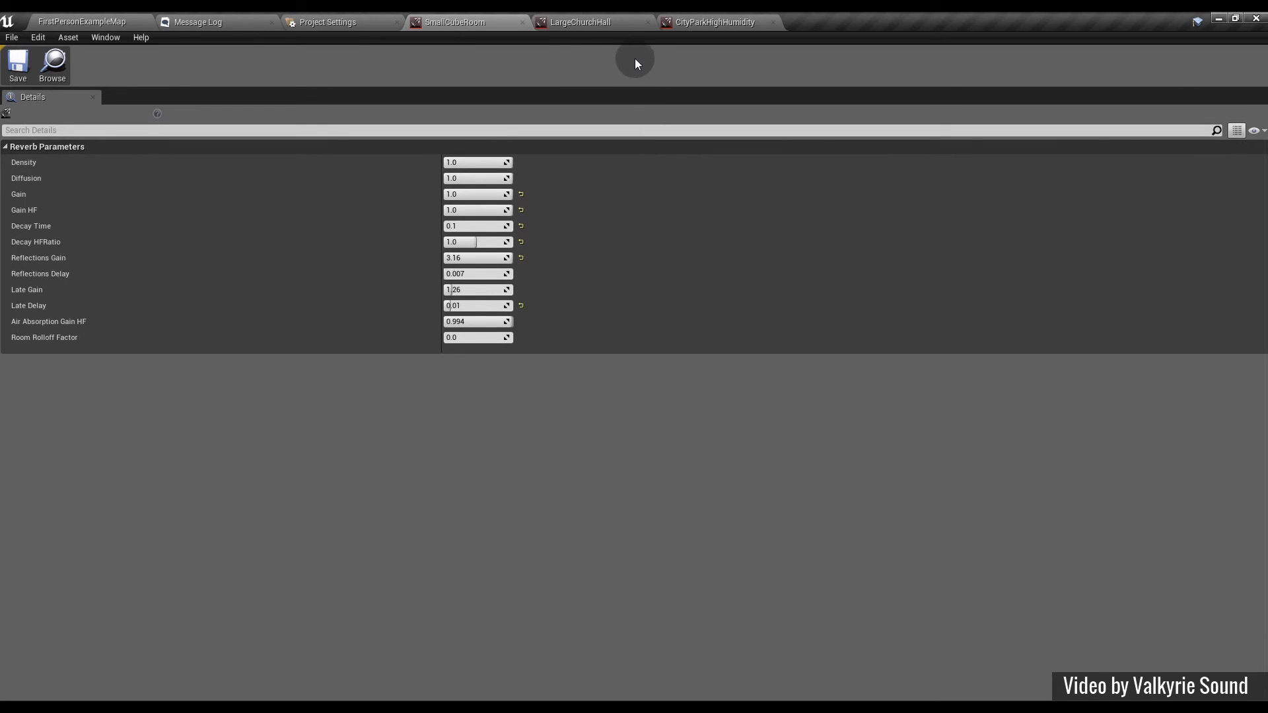
left_click(620, 23)
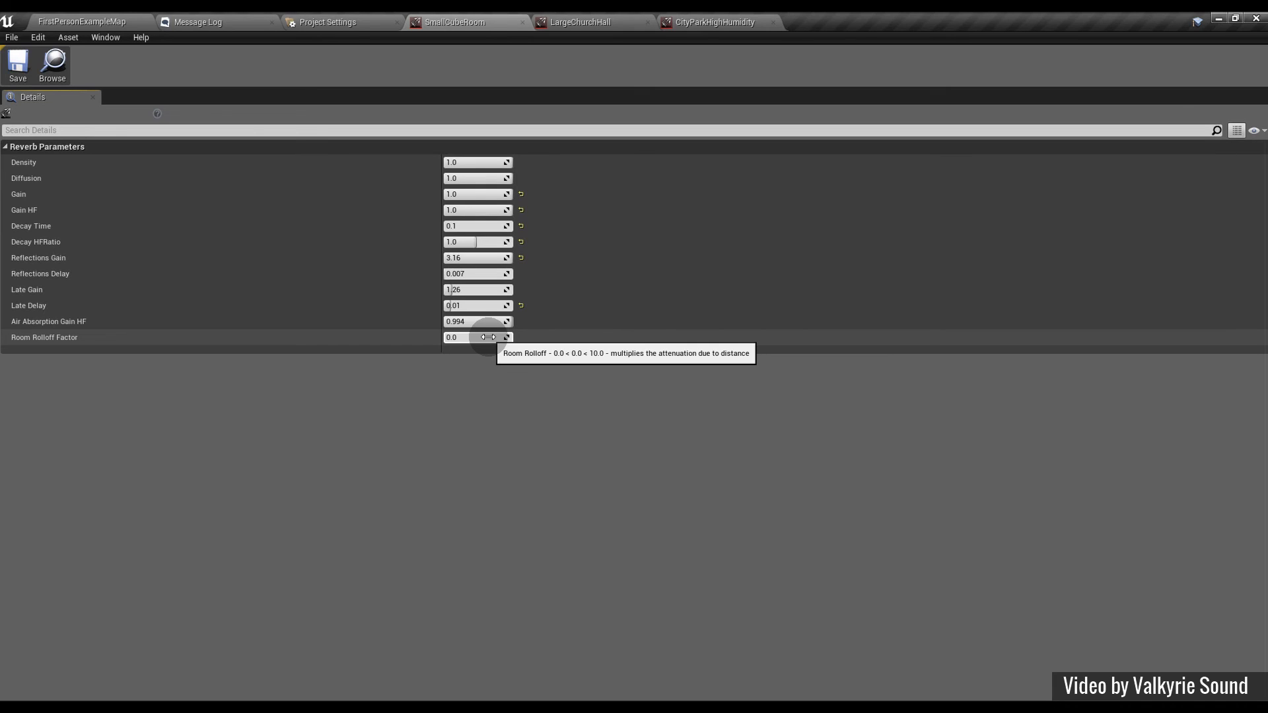
Return to the FirstPersonExampleMap level and look around at the hall's labelled room entrances
left_click(109, 20)
right_click_drag(627, 288, 92, 287)
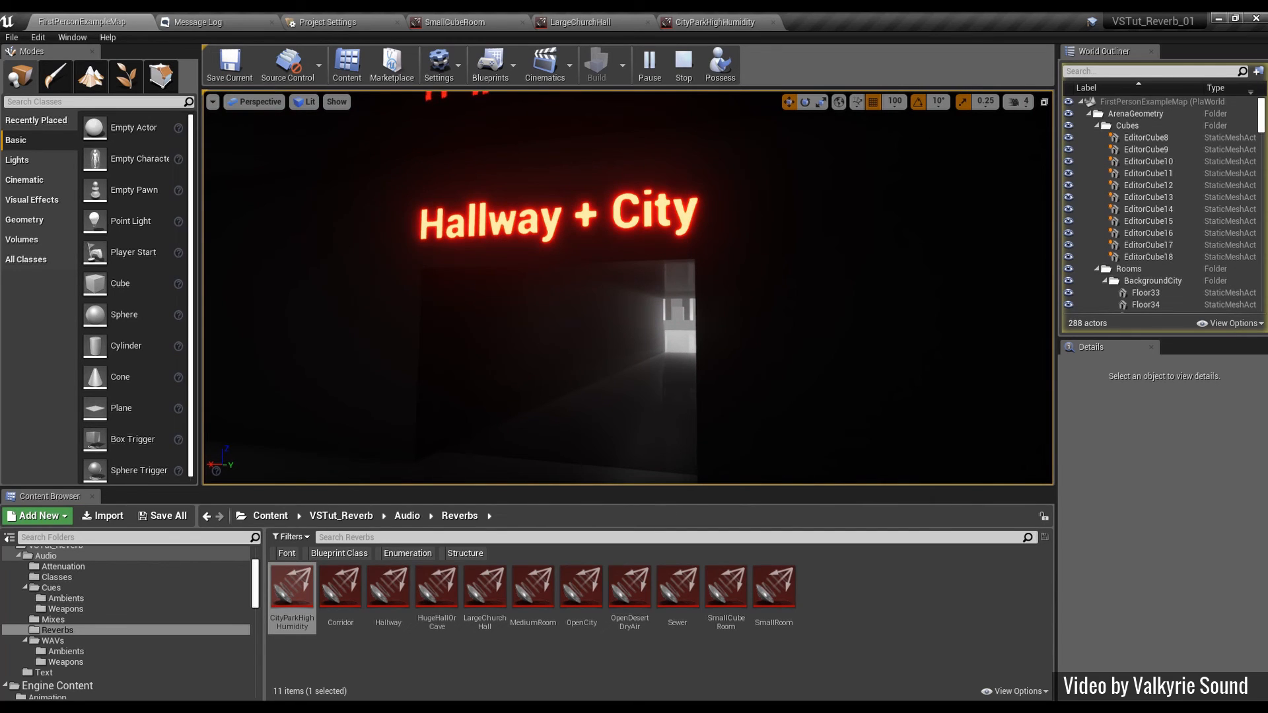
right_click_drag(92, 286, 703, 287)
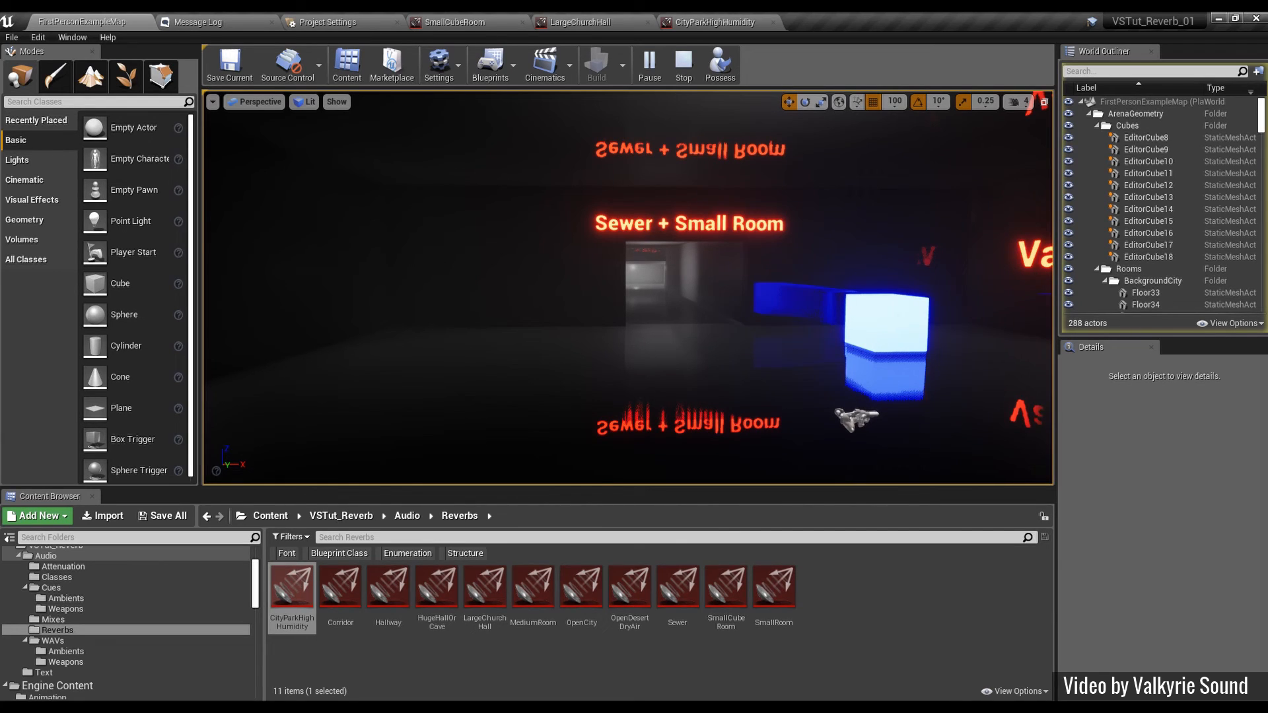
right_click_drag(628, 287, 687, 268)
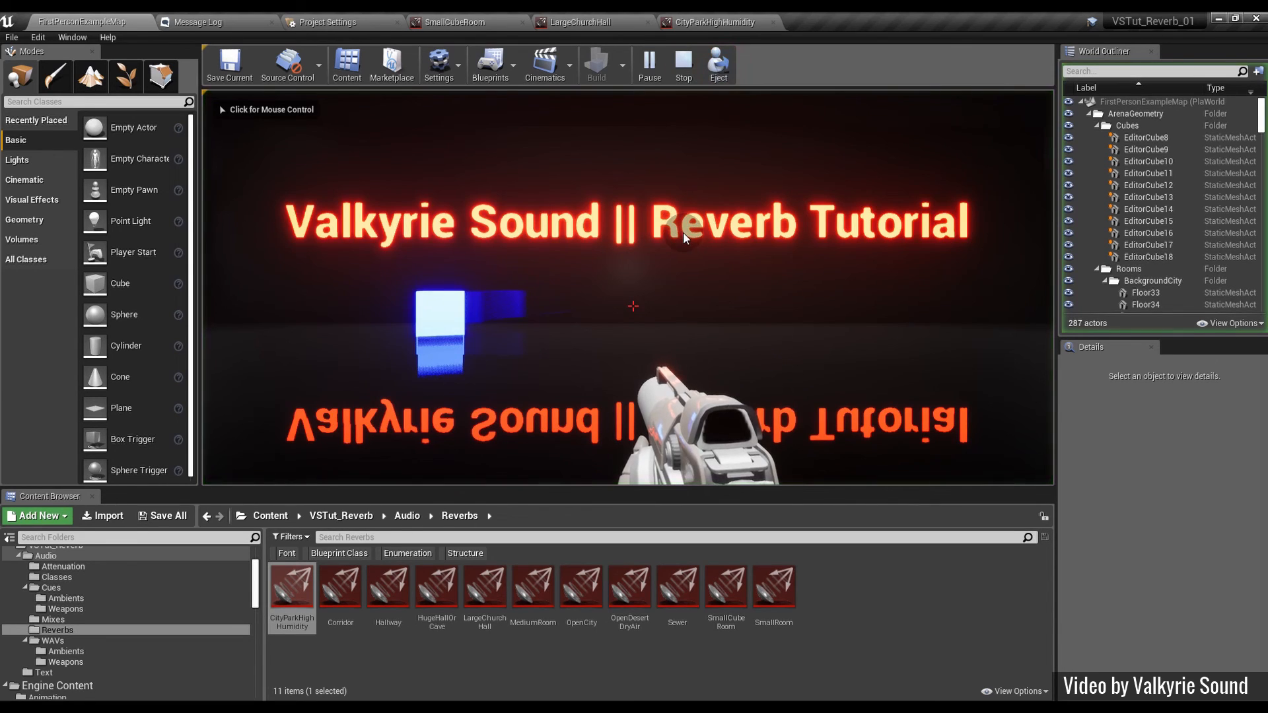
Take control of the player in the running level and run the console command au.IsUsingAudioMixer 1
left_click(682, 216)
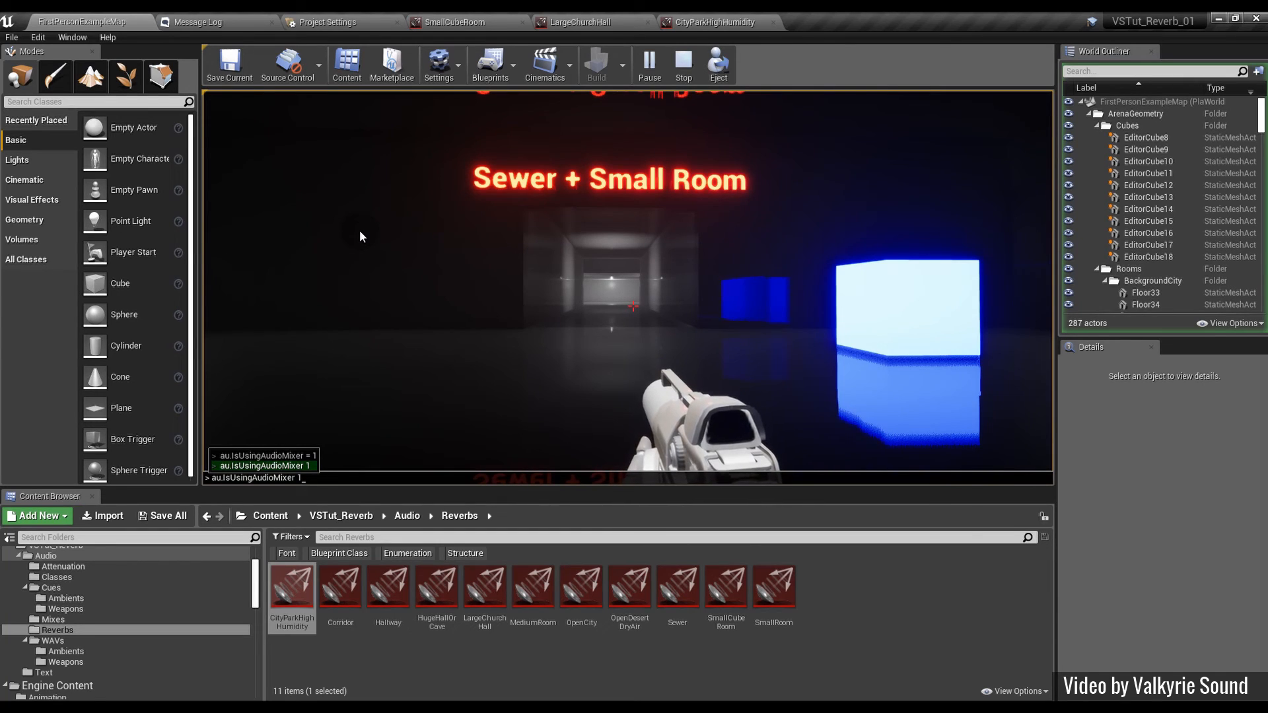
key("Return")
key("Escape")
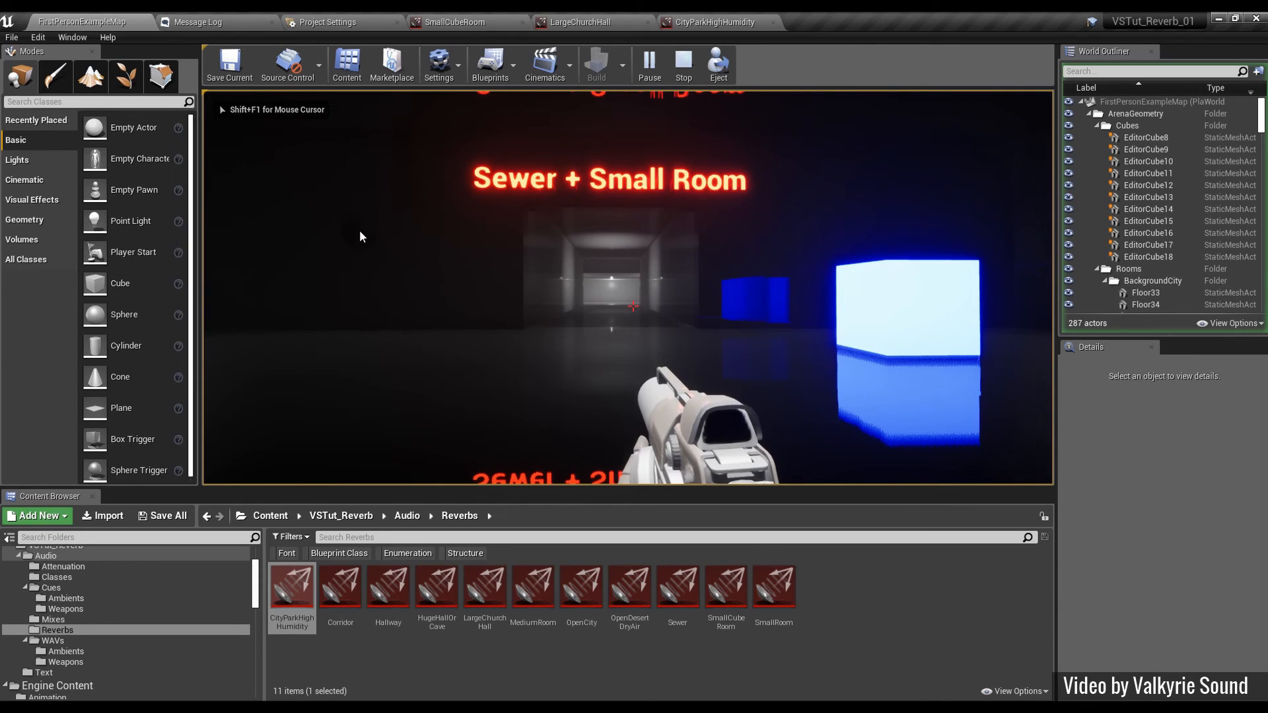
Stop the session, restart play in the selected viewport and walk into the Sewer + Small Room passage
left_click(675, 66)
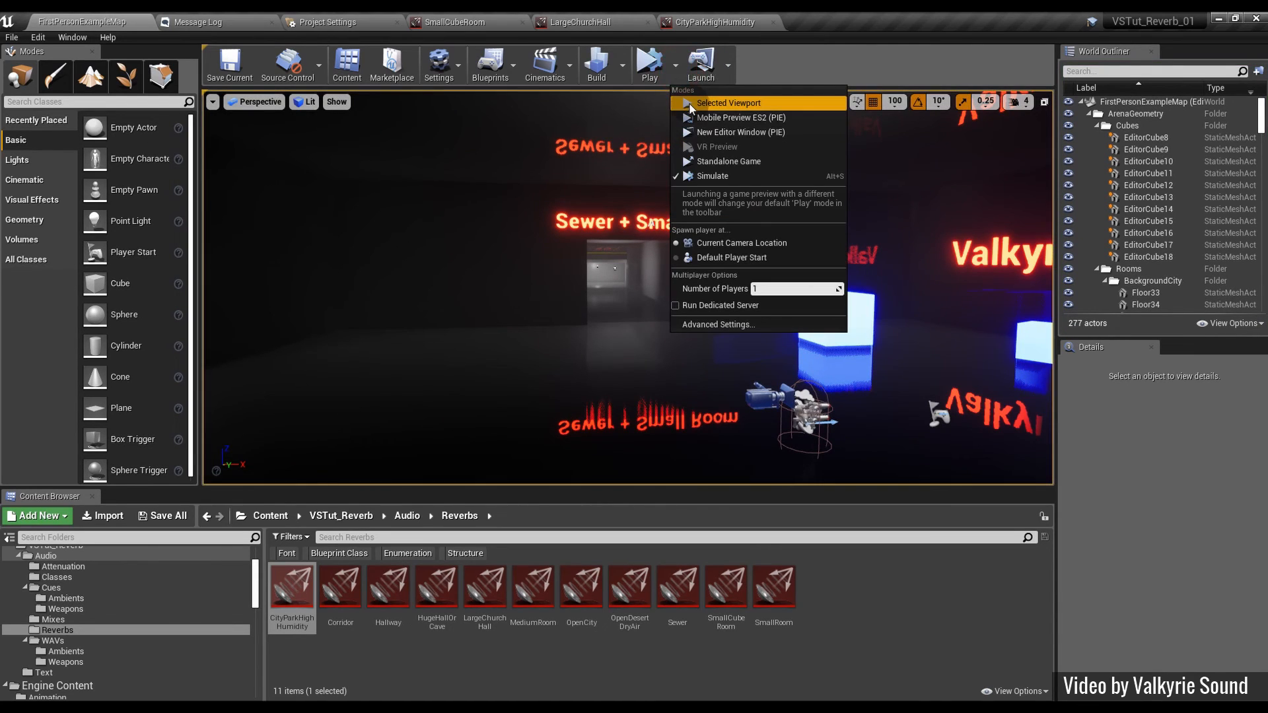
left_click(691, 106)
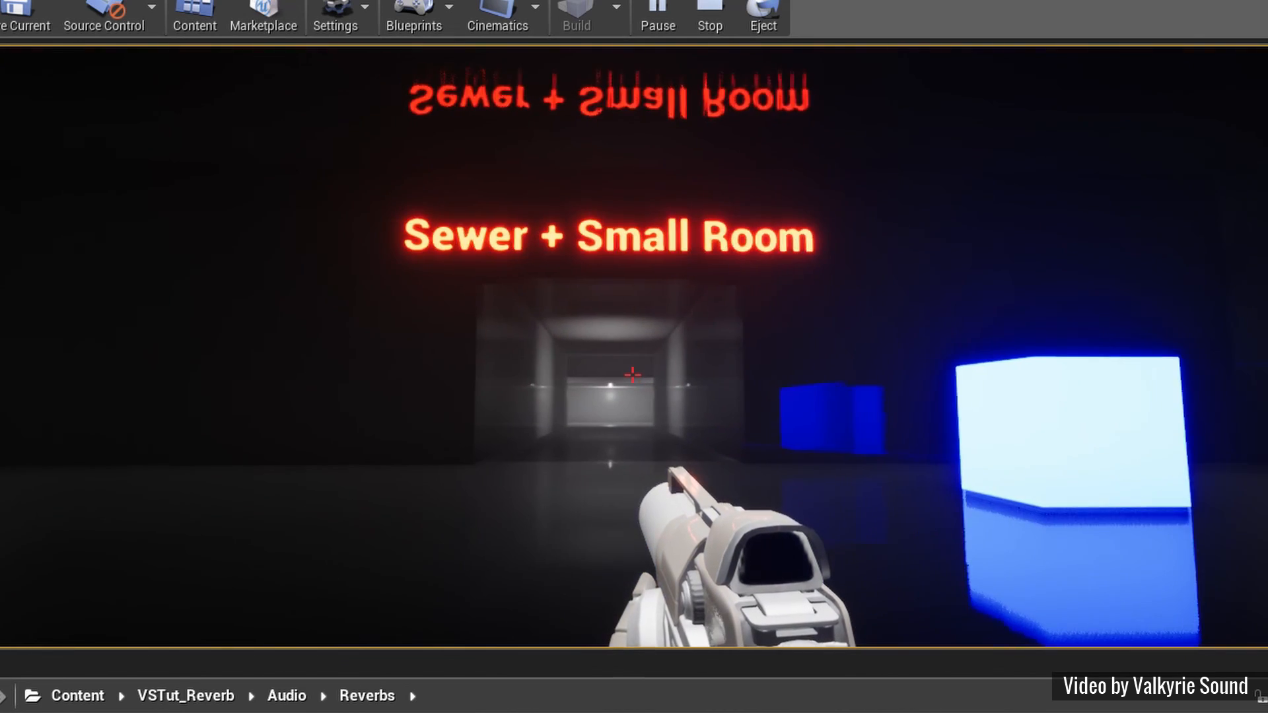
key("w")
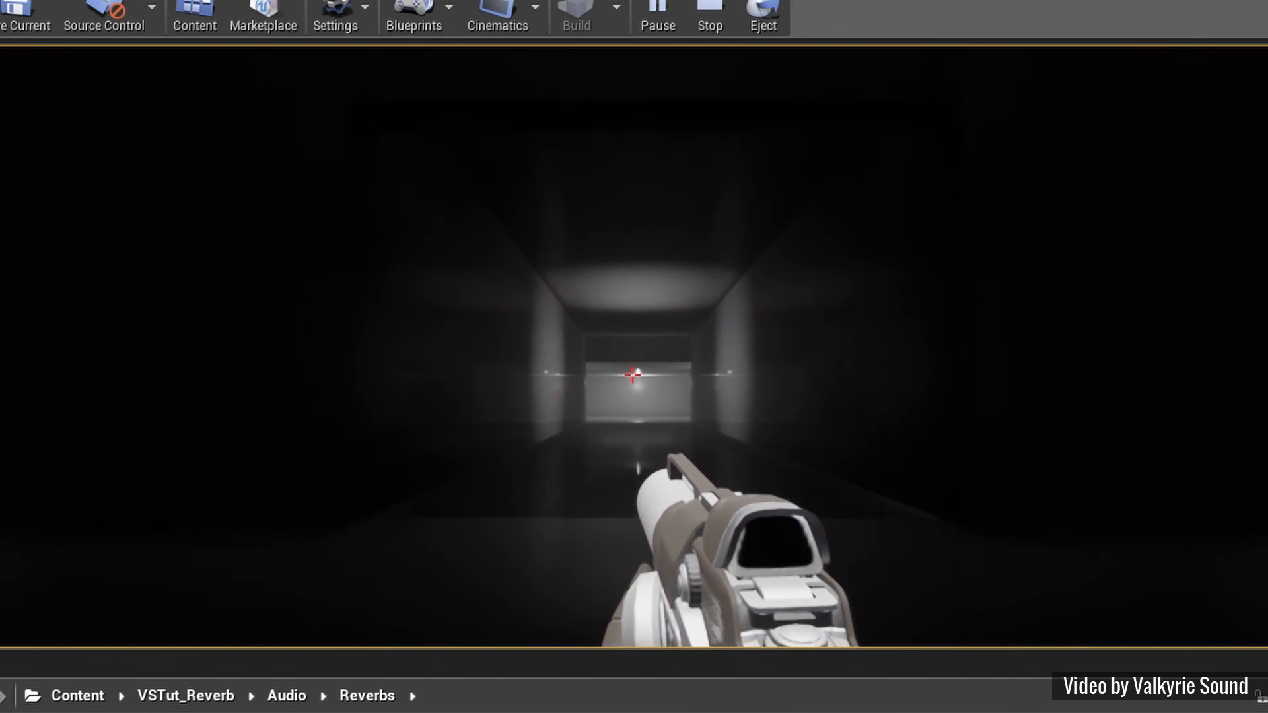
key("w")
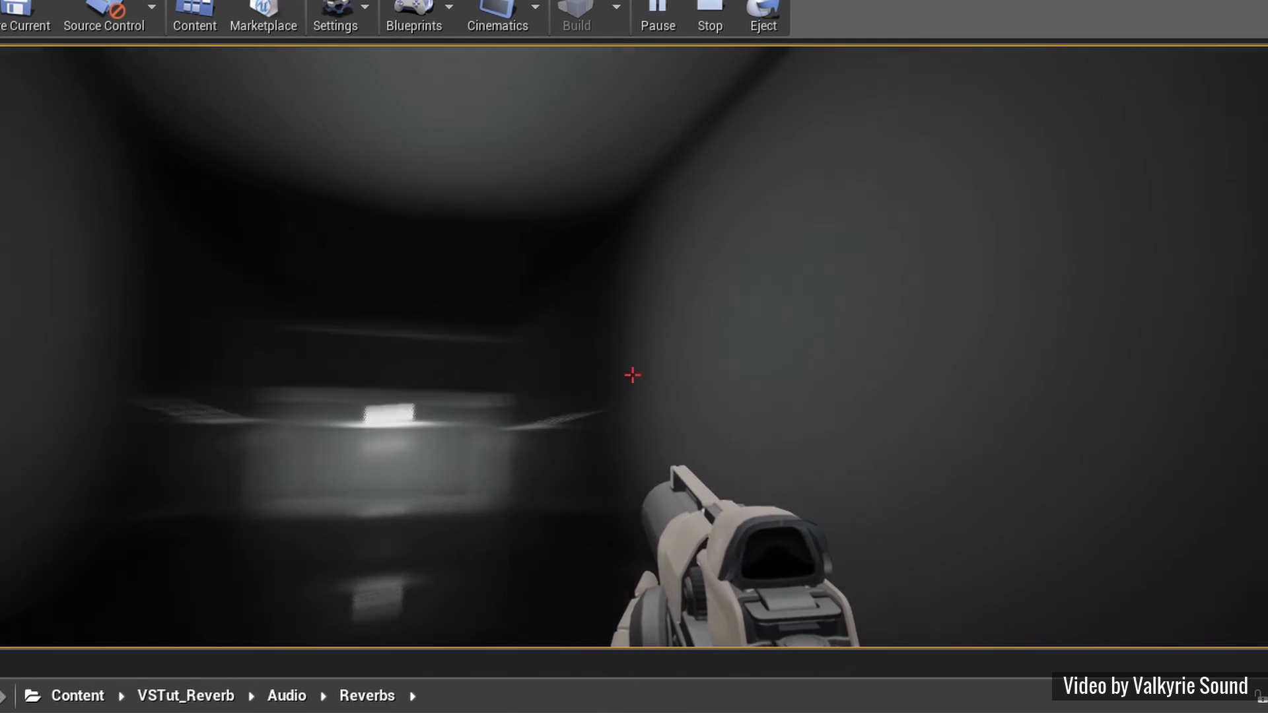
Fire test shots along the sewer passage to listen to the sewer reverb
left_click(633, 375)
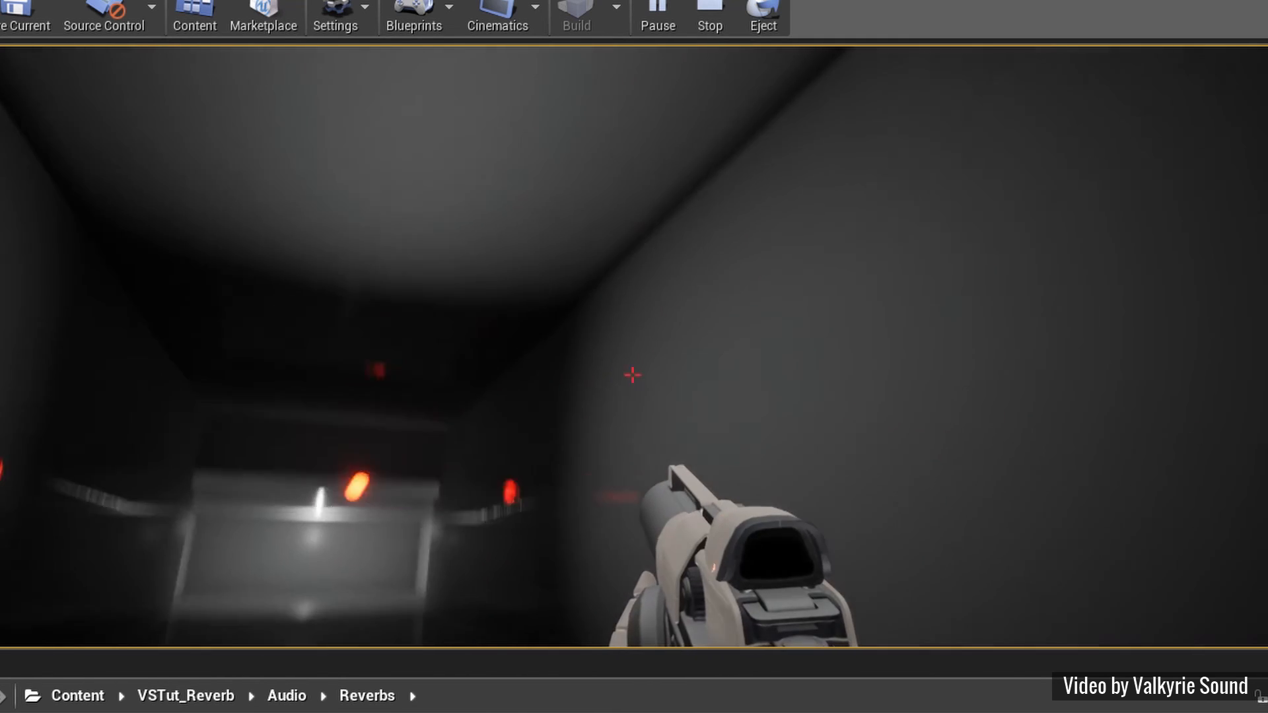
left_click(633, 375)
left_click(633, 376)
left_click(632, 376)
left_click(633, 375)
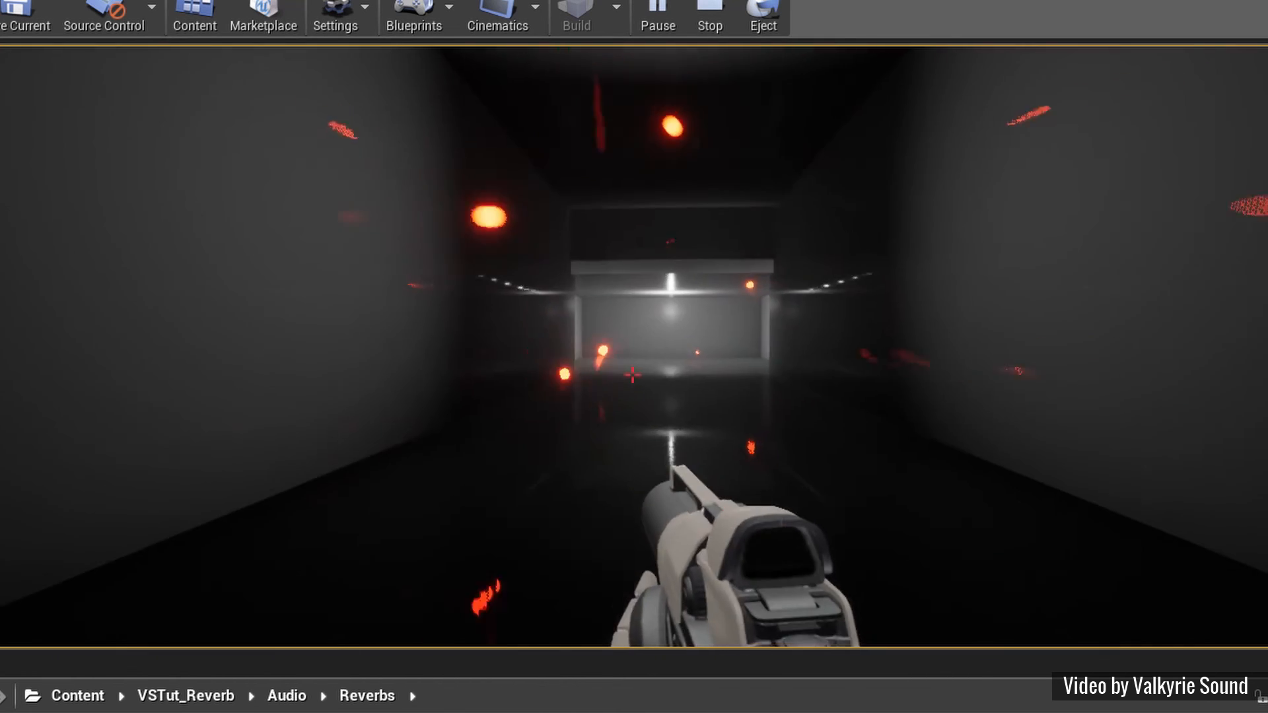
left_click(633, 375)
left_click(632, 375)
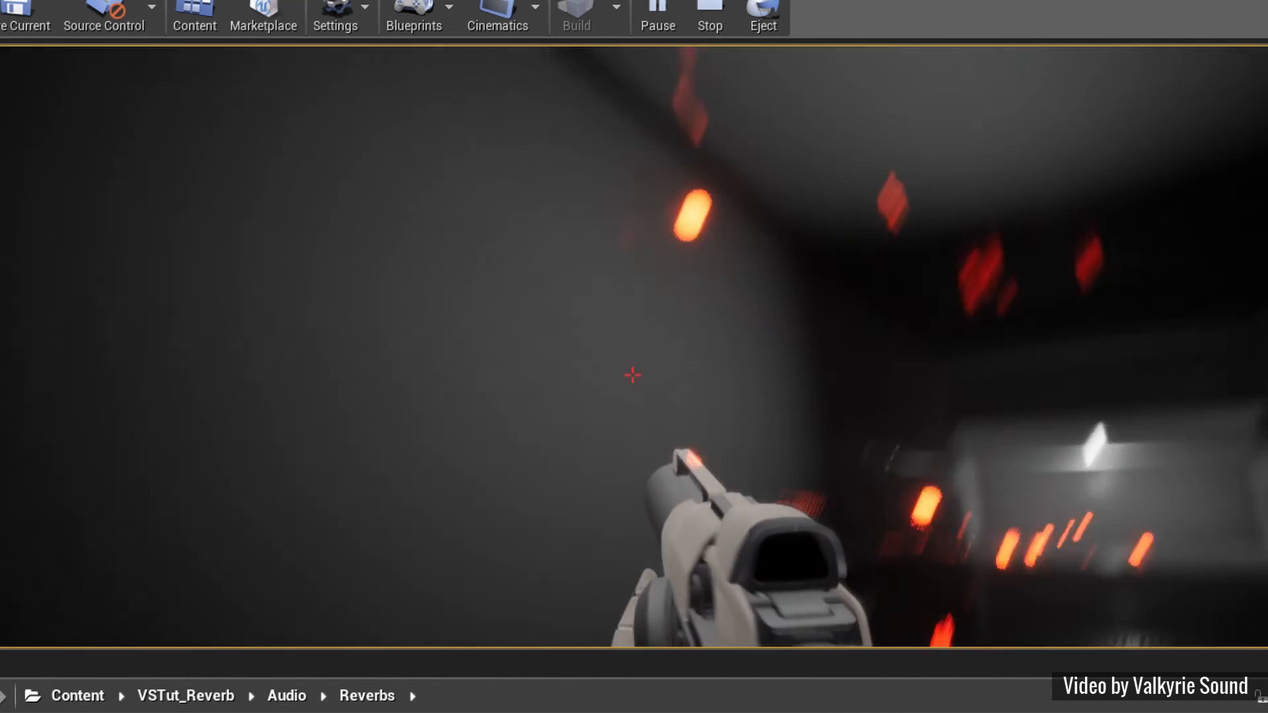
left_click(633, 375)
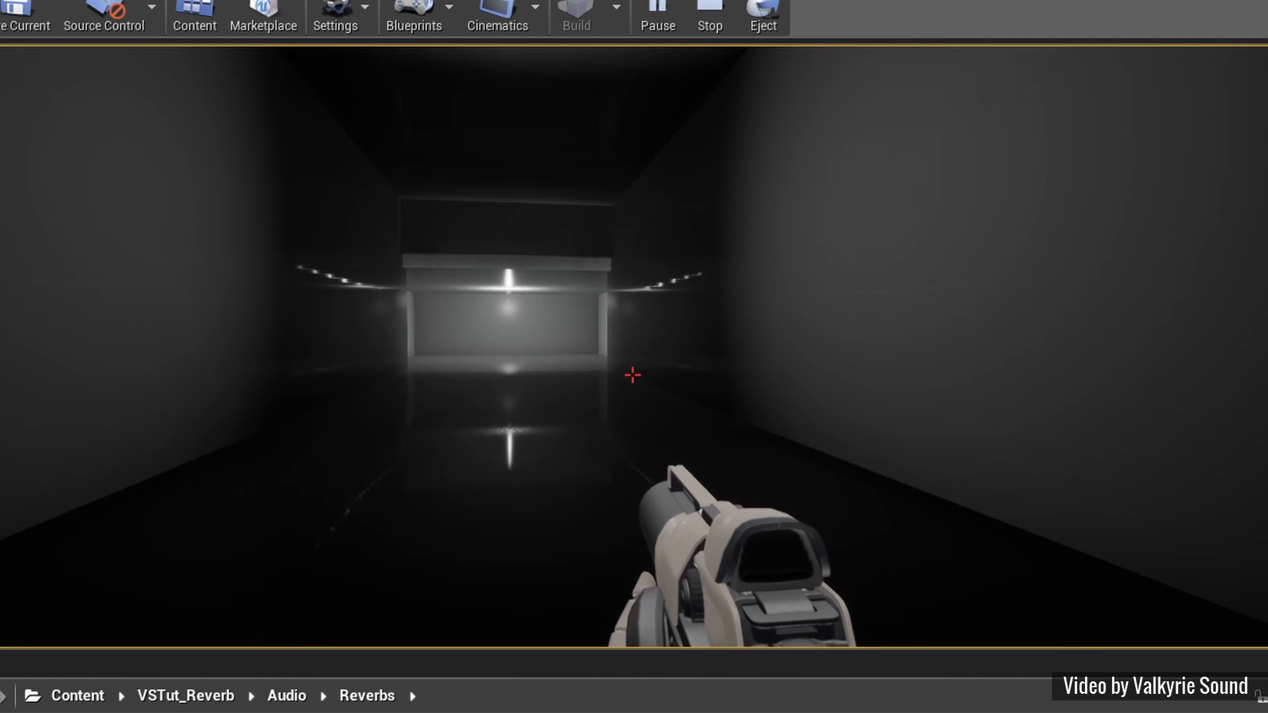
left_click(633, 375)
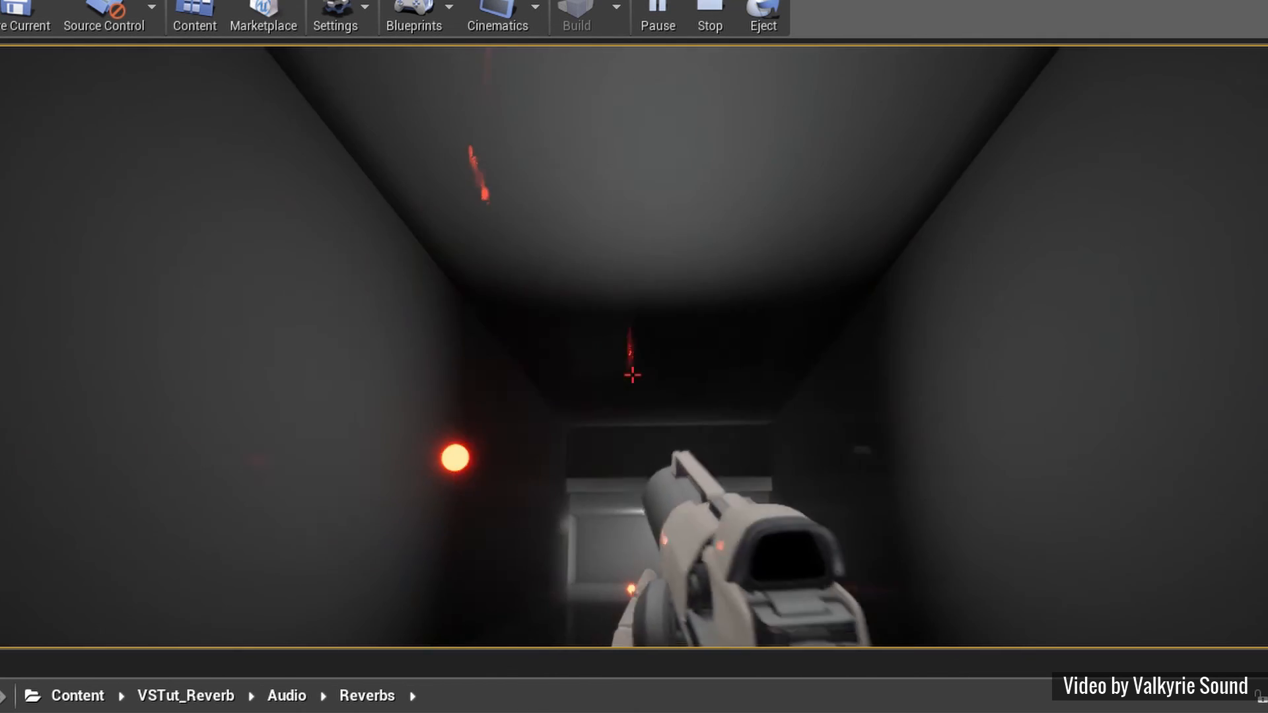
left_click(633, 375)
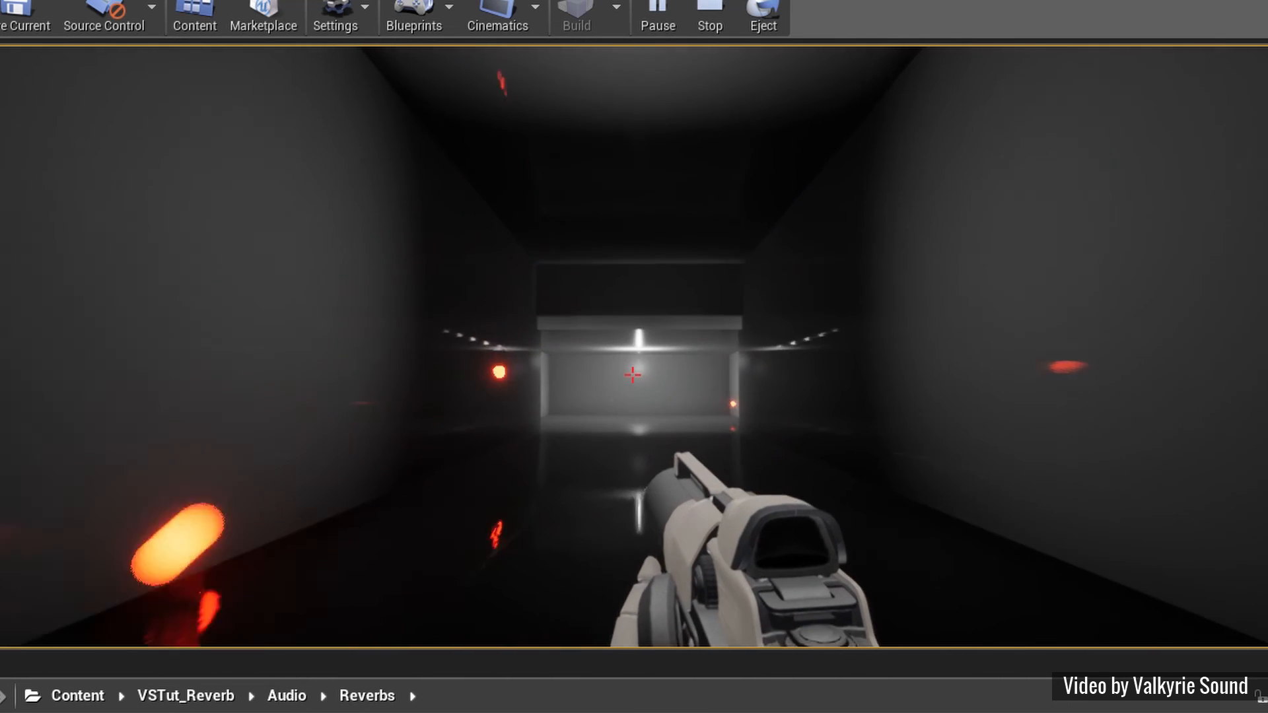
Walk on into the small room, fire test shots to hear its reverb, and head back into the sewer passage
key("w")
key("w")
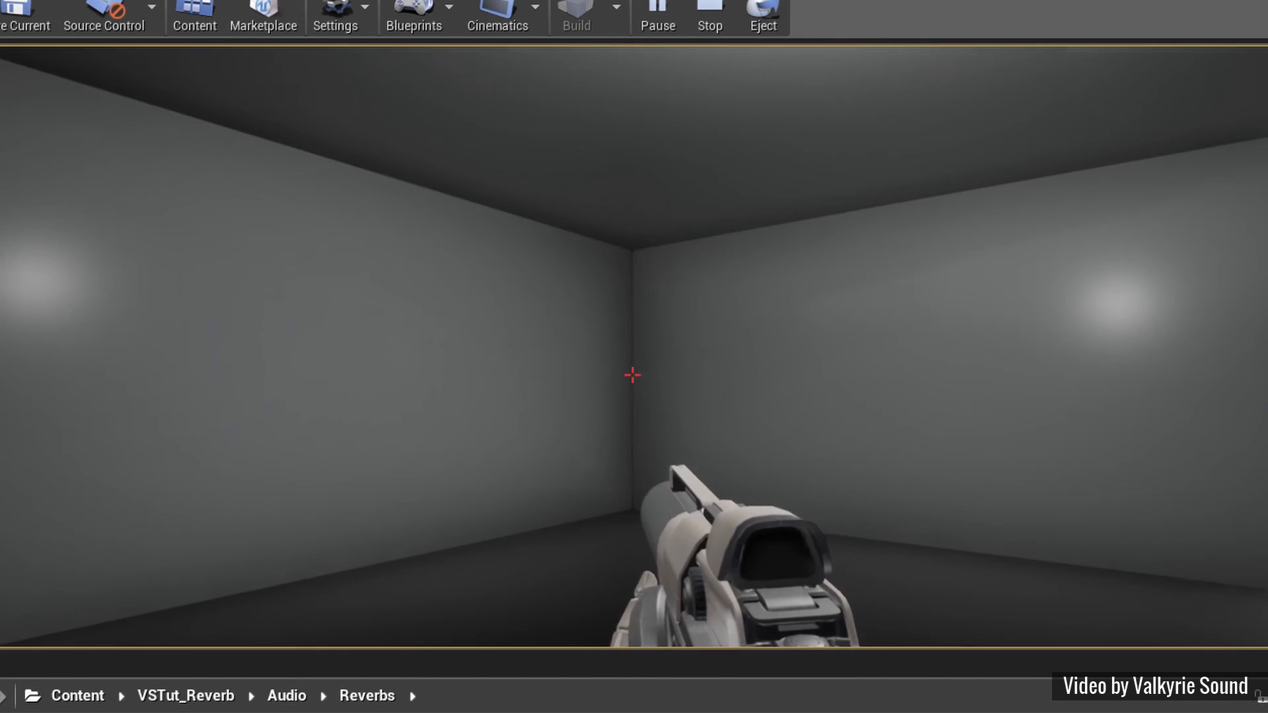
left_click(632, 375)
left_click(633, 375)
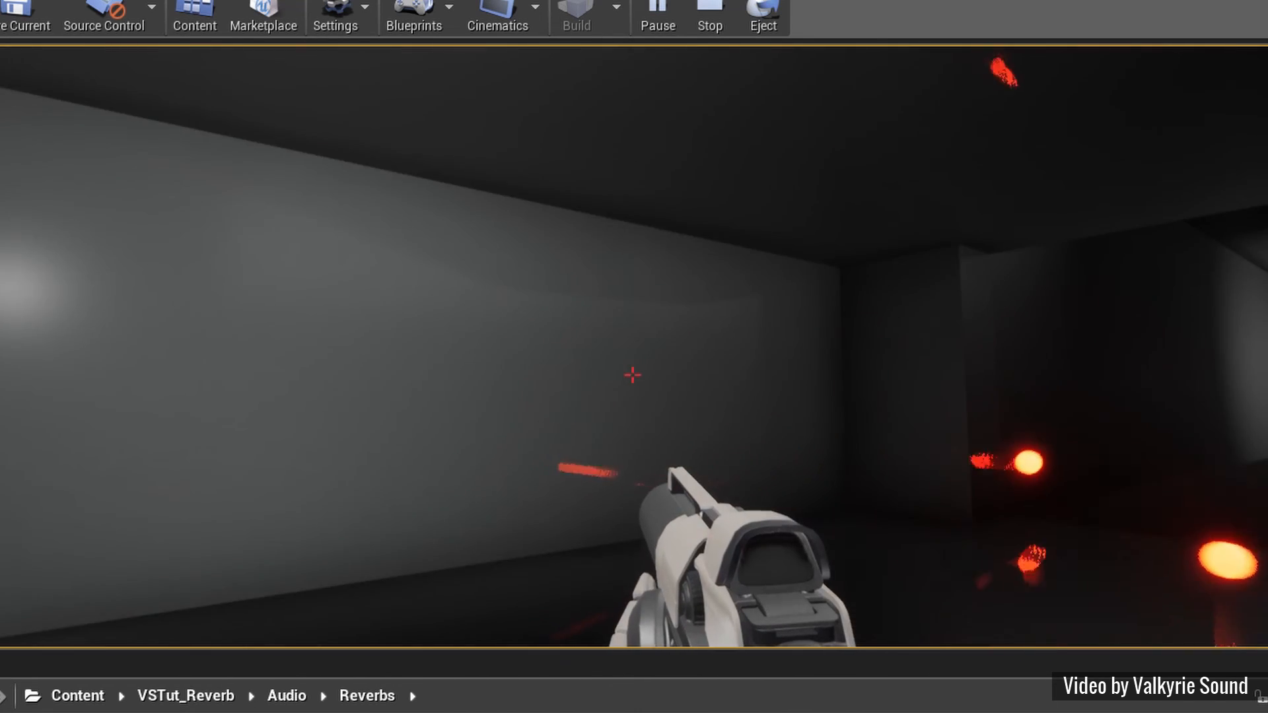
left_click(632, 375)
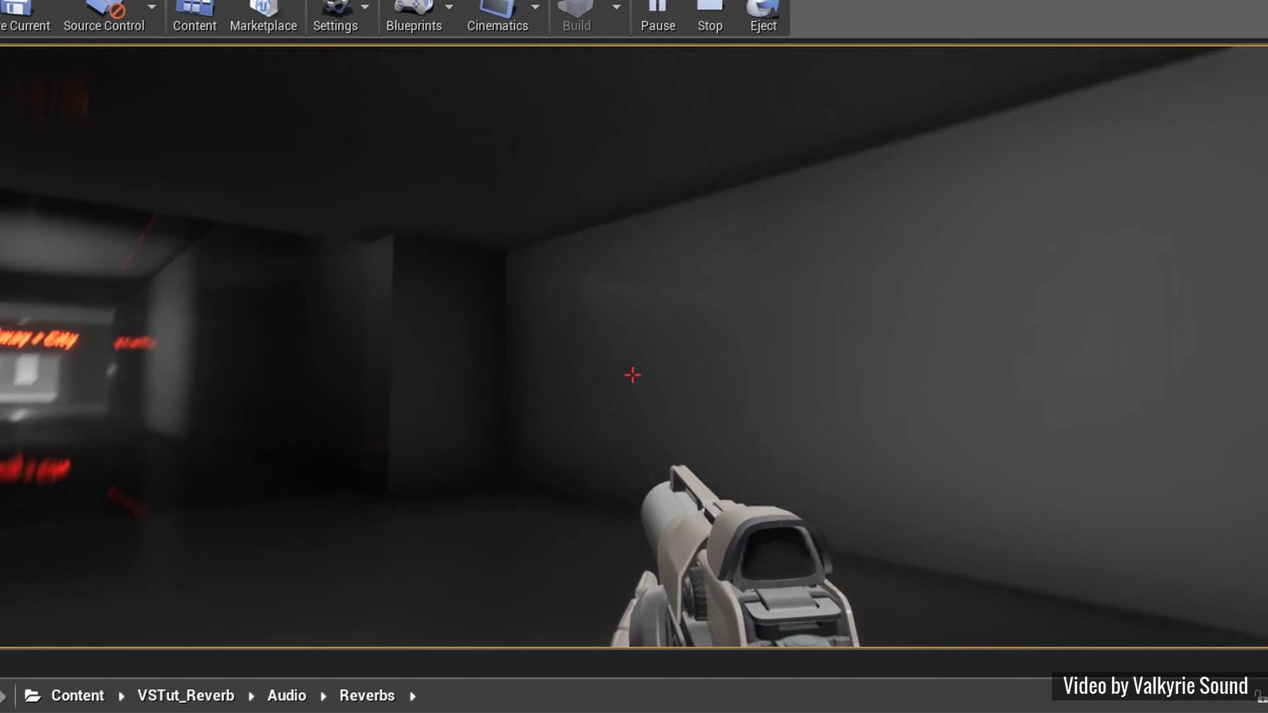
left_click(632, 375)
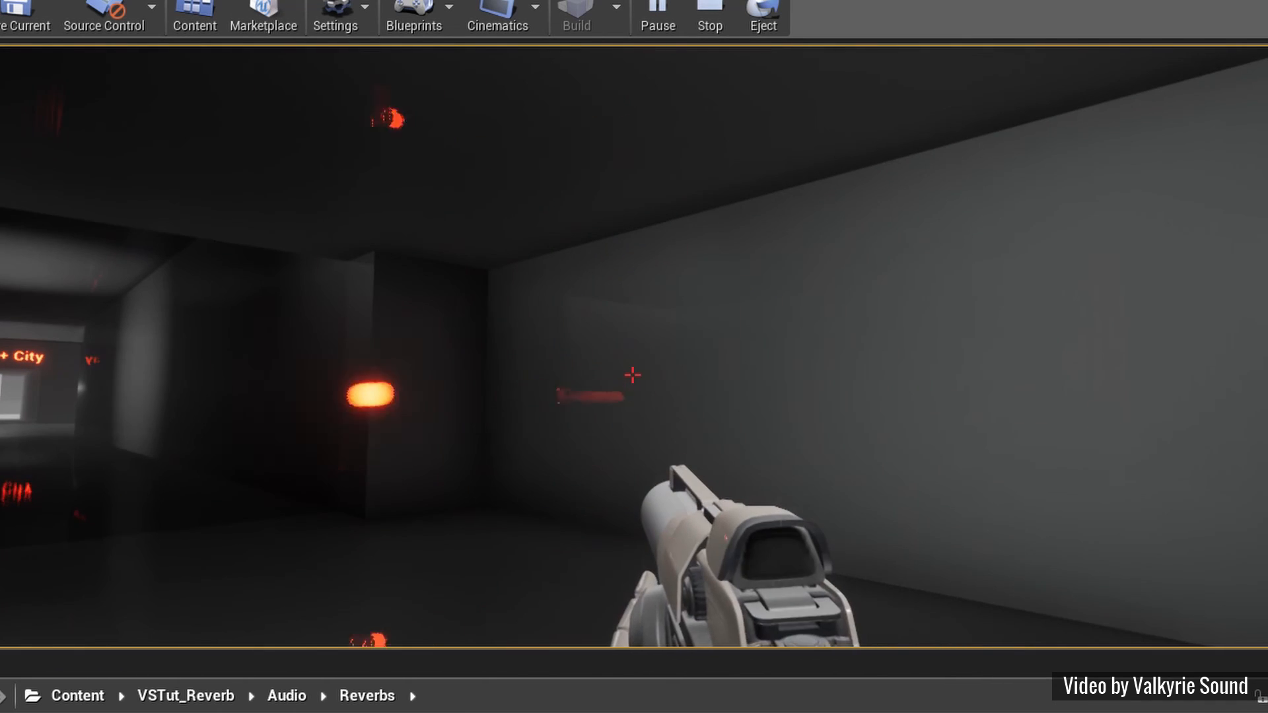
left_click(633, 375)
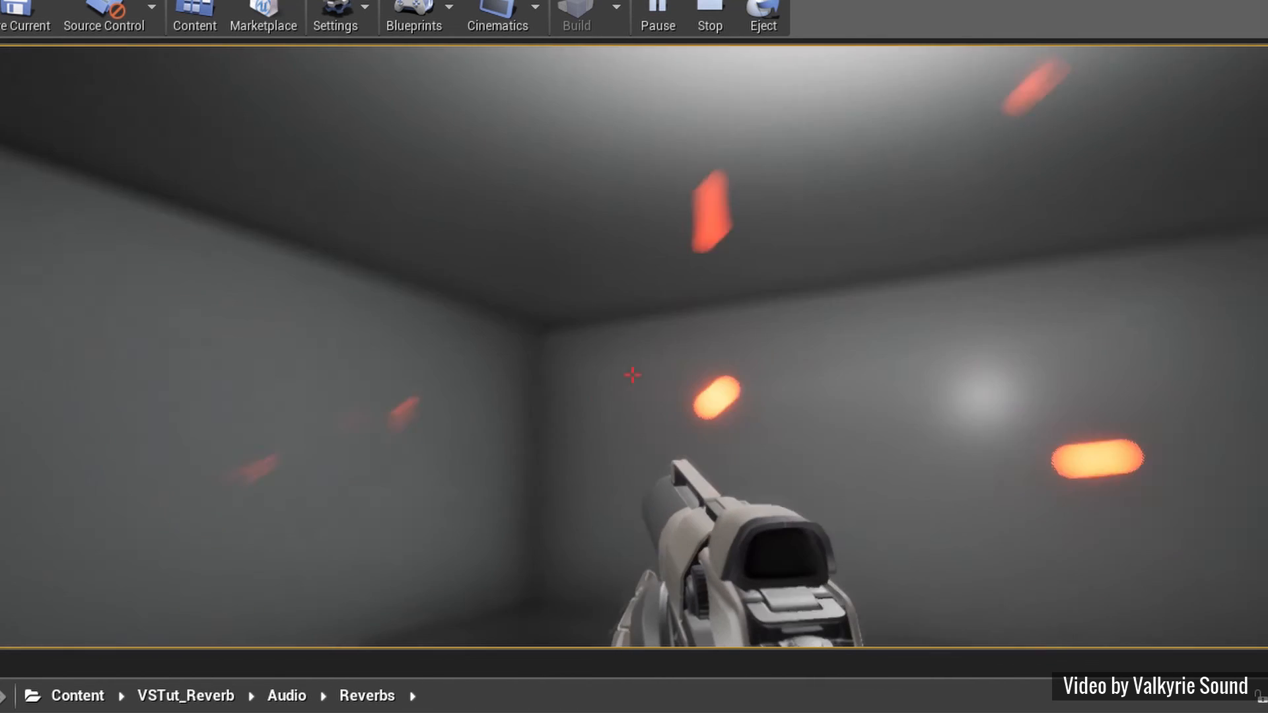
left_click(632, 375)
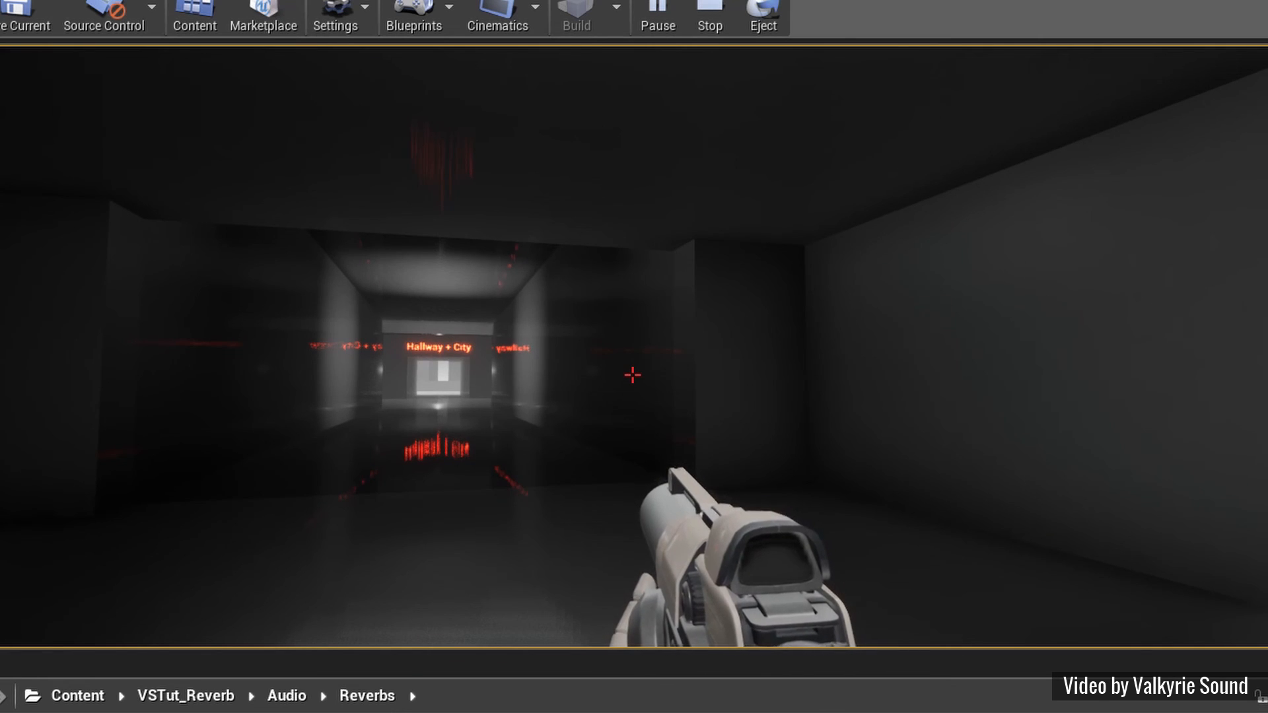
left_click(633, 375)
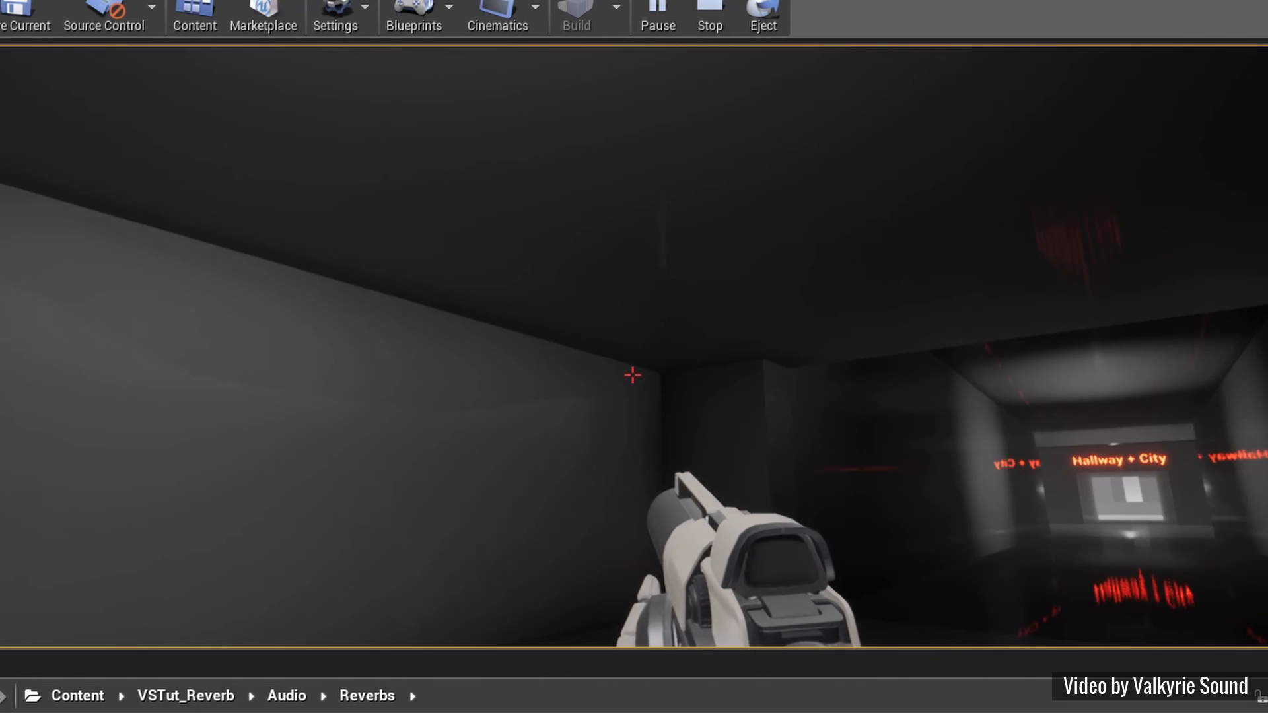
left_click(633, 376)
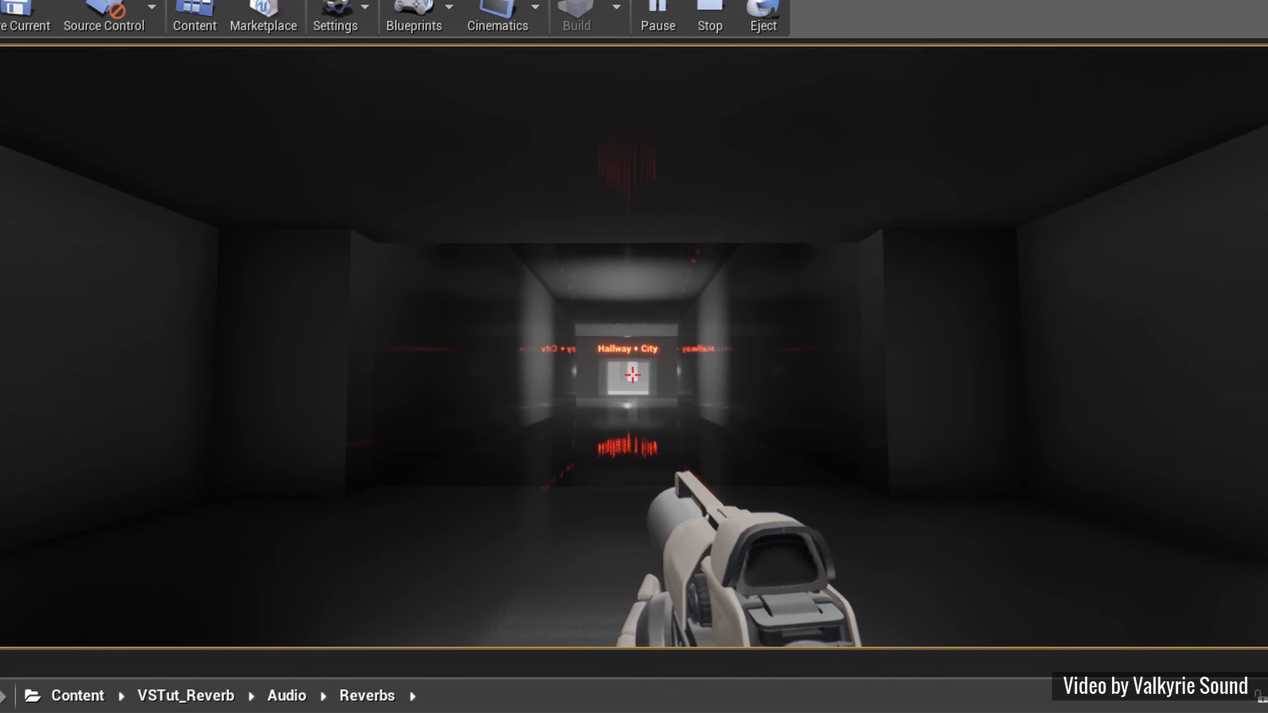
key("w")
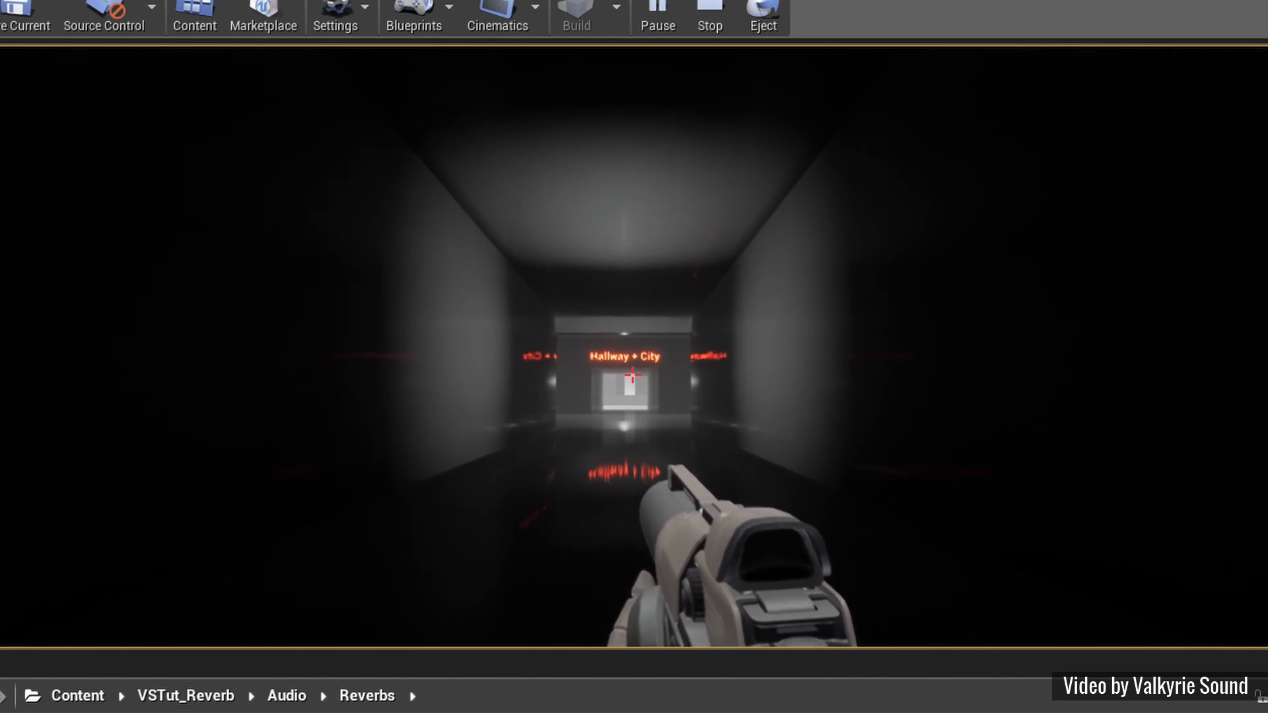
Walk out of the sewer passage back into the central room and retake control of the player
key("w")
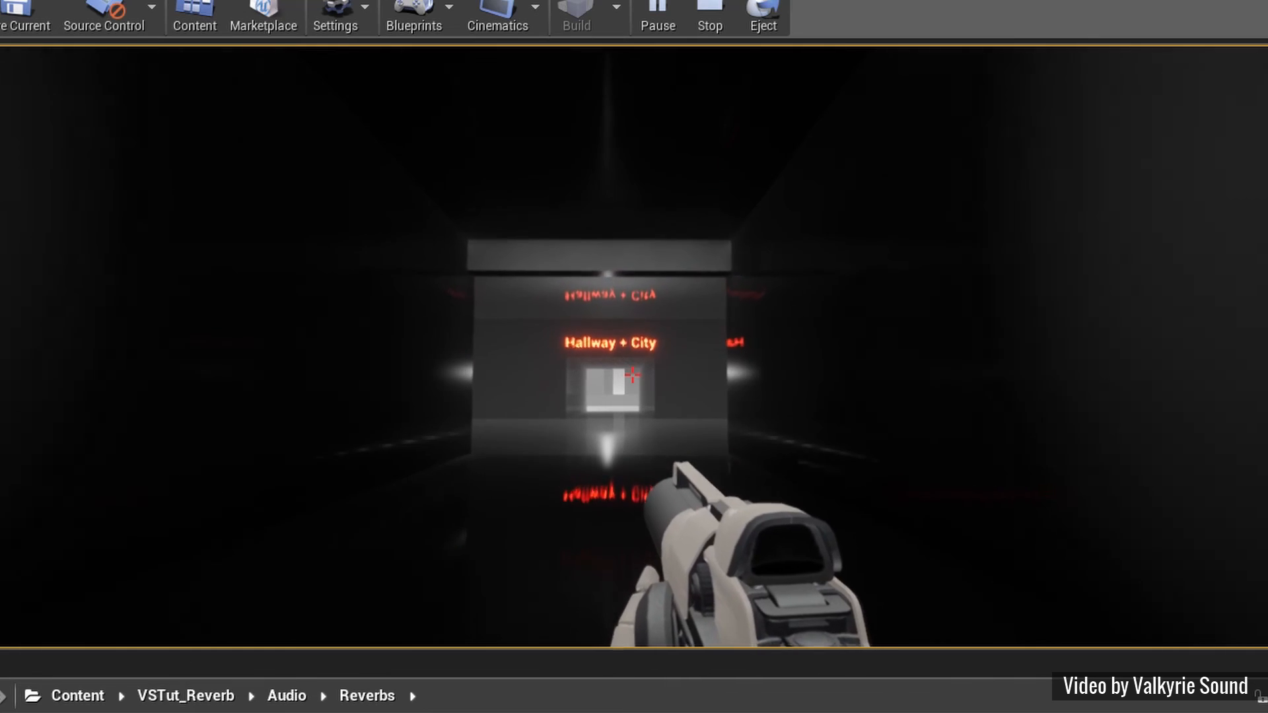
key("w")
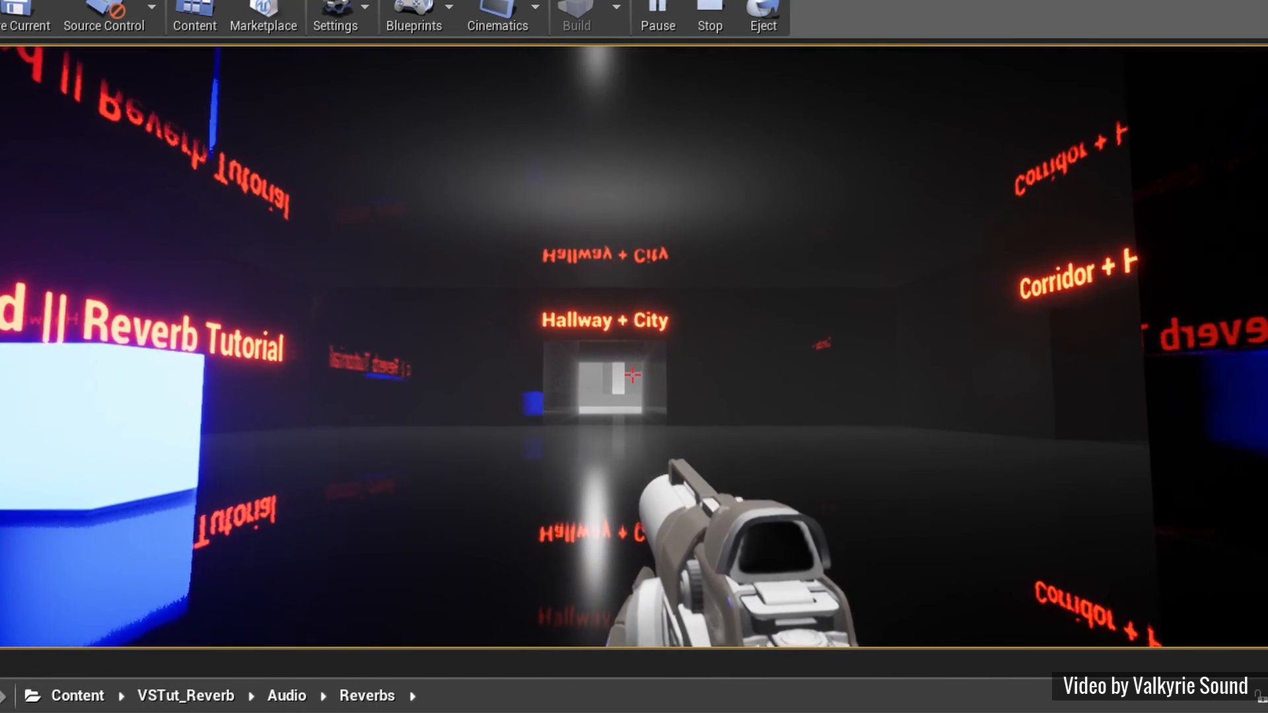
key("w")
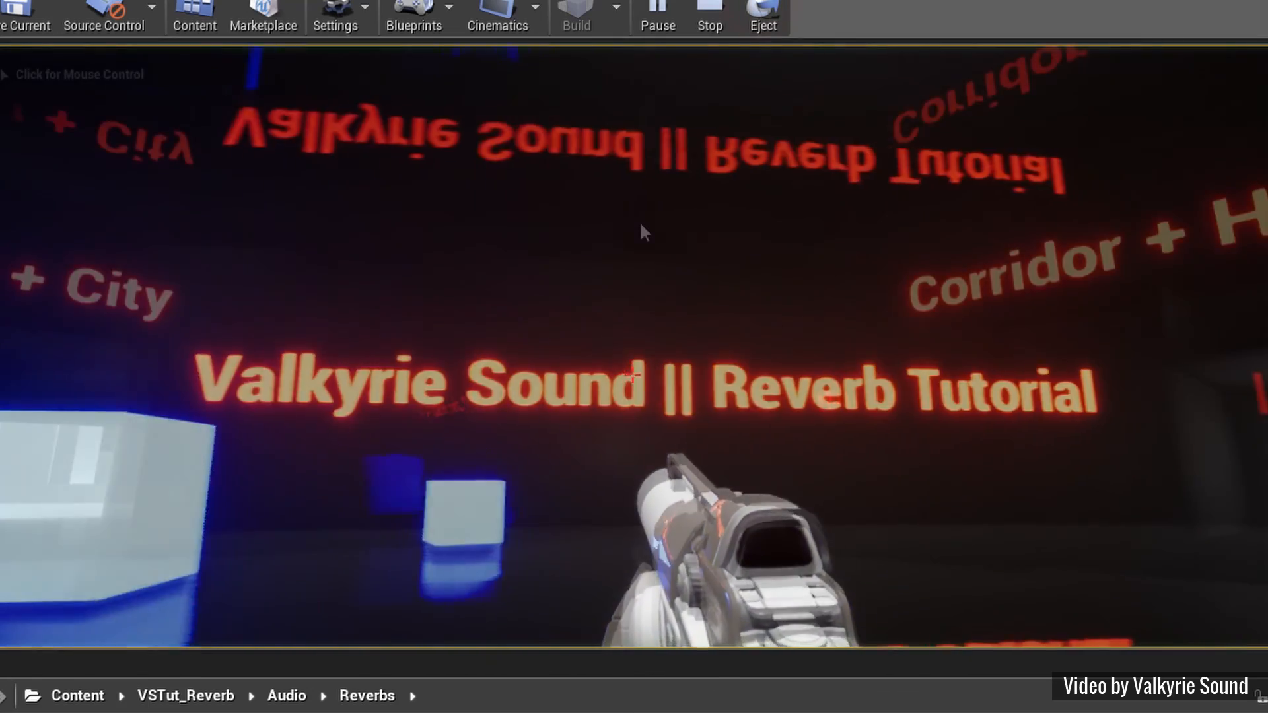
left_click(643, 233)
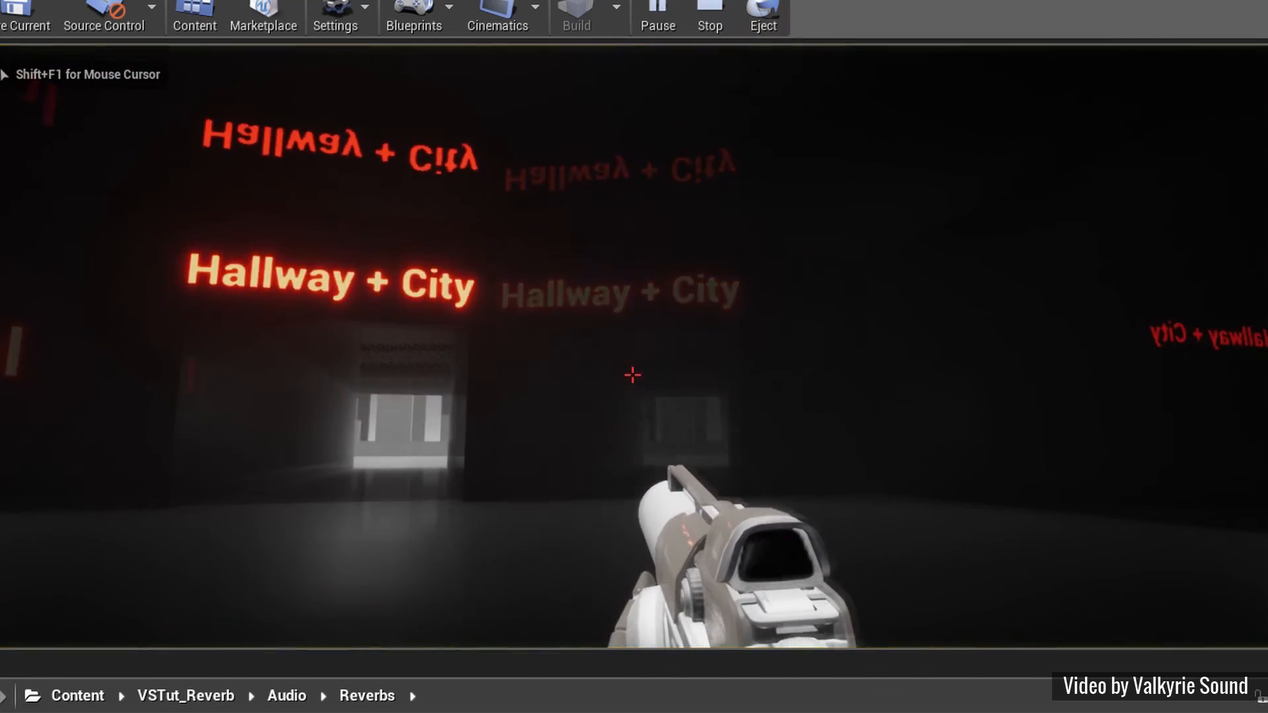
Fire test shots around the central room to listen to its reverb, ending at the Corridor + Huge Hall entrance
left_click(632, 375)
left_click(633, 375)
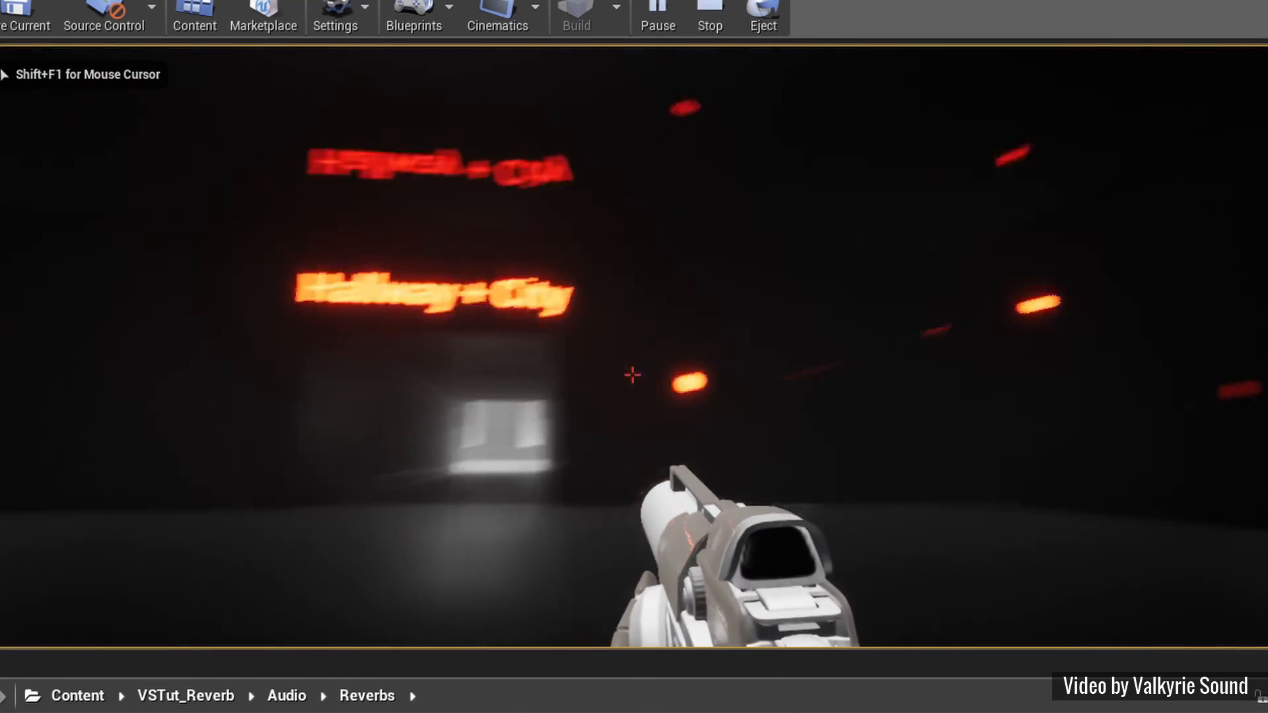
left_click(633, 375)
left_click(633, 375)
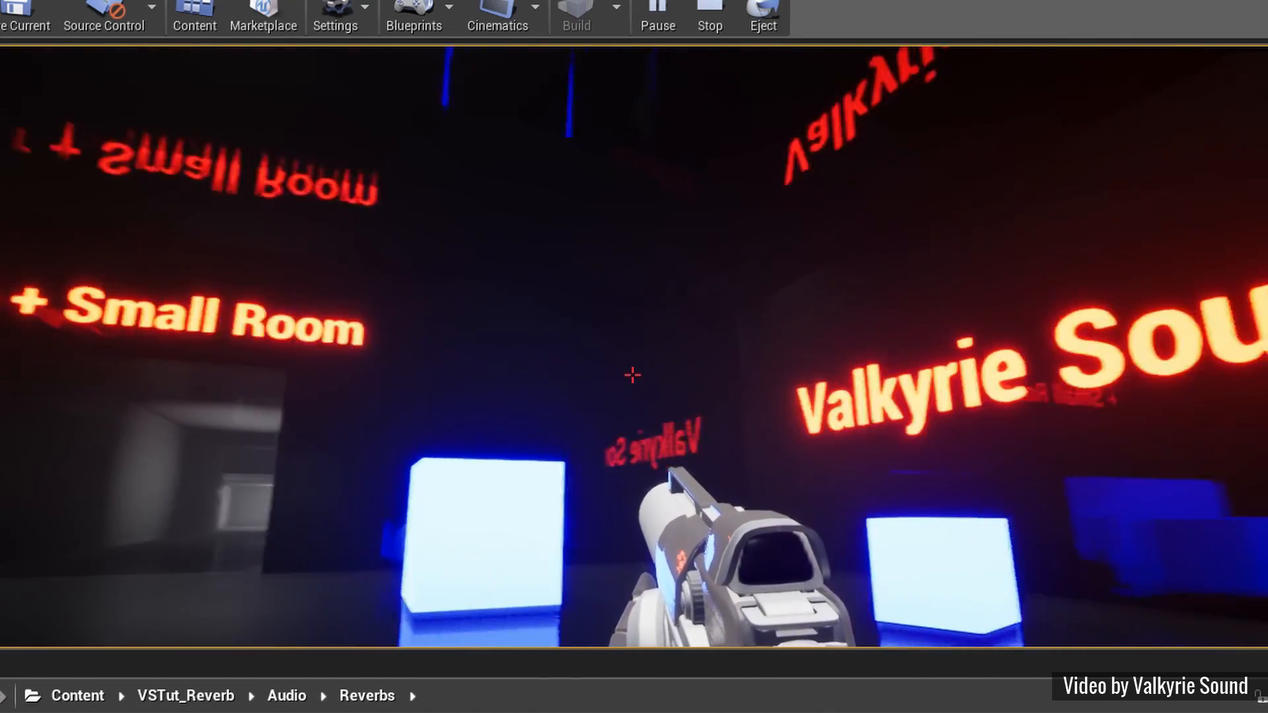
left_click(633, 375)
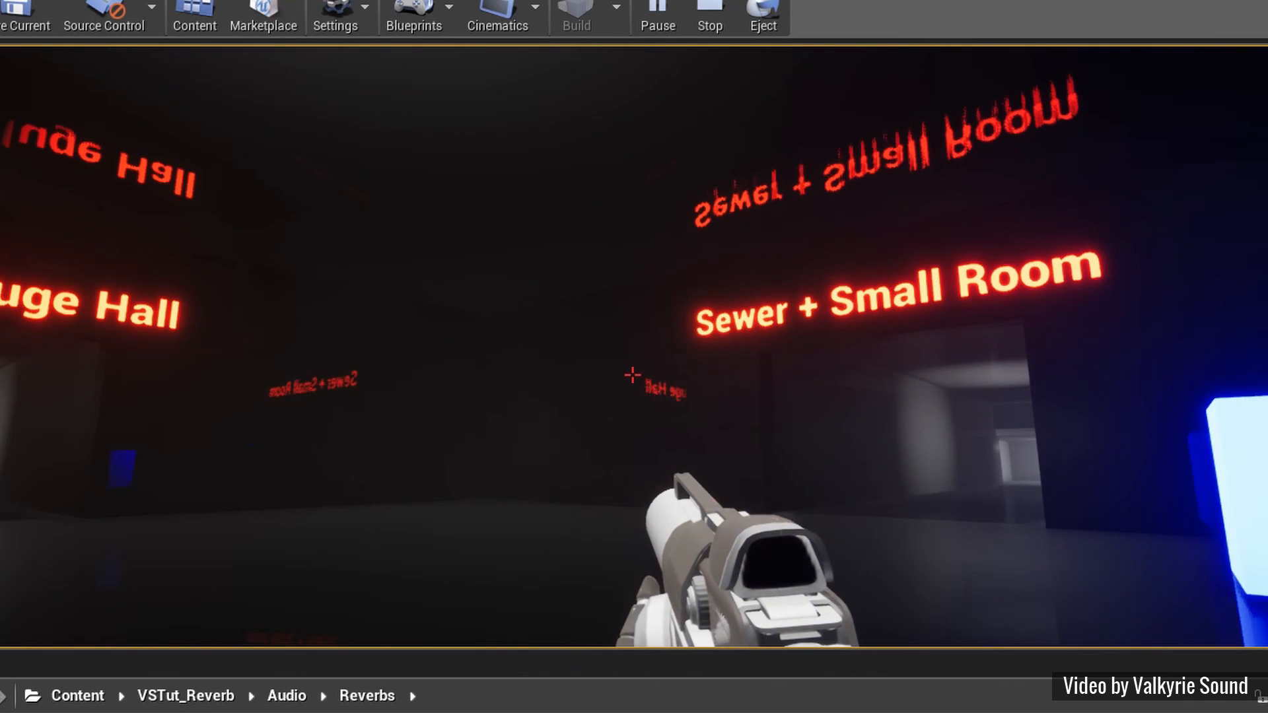
left_click(632, 375)
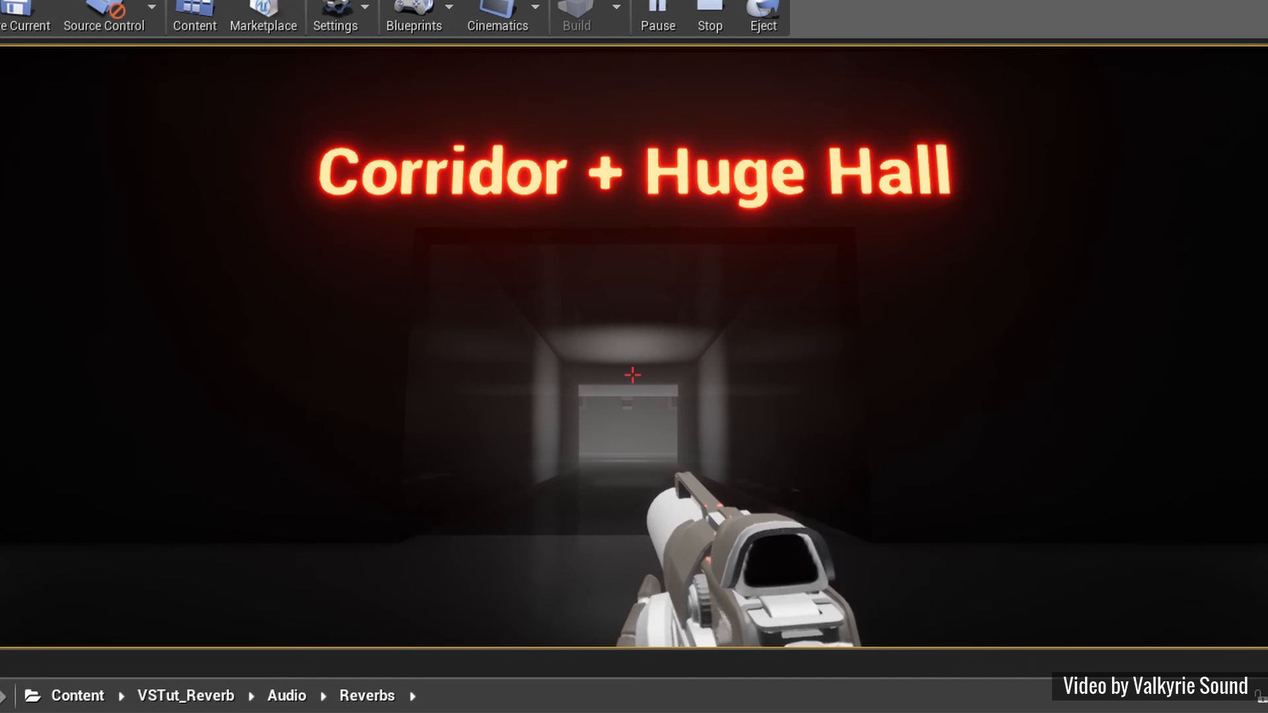
Enter the Corridor + Huge Hall passage and fire test shots to listen to the corridor reverb
key("w")
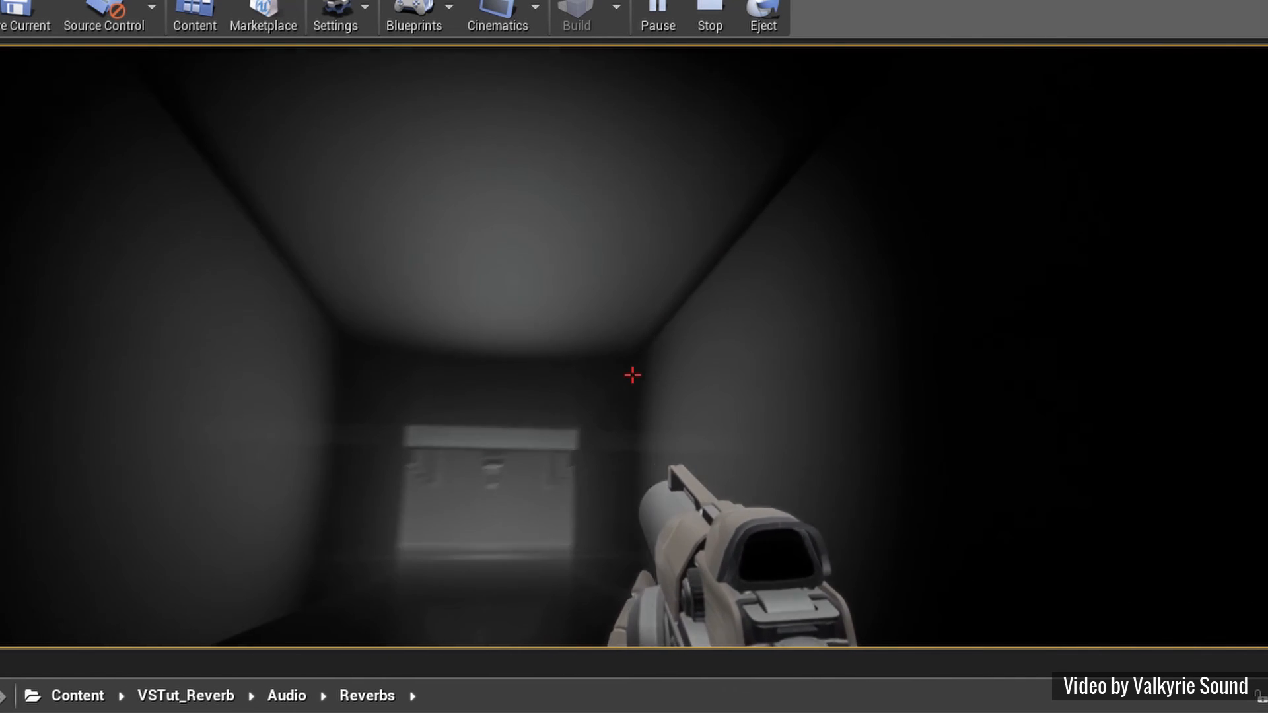
left_click(633, 375)
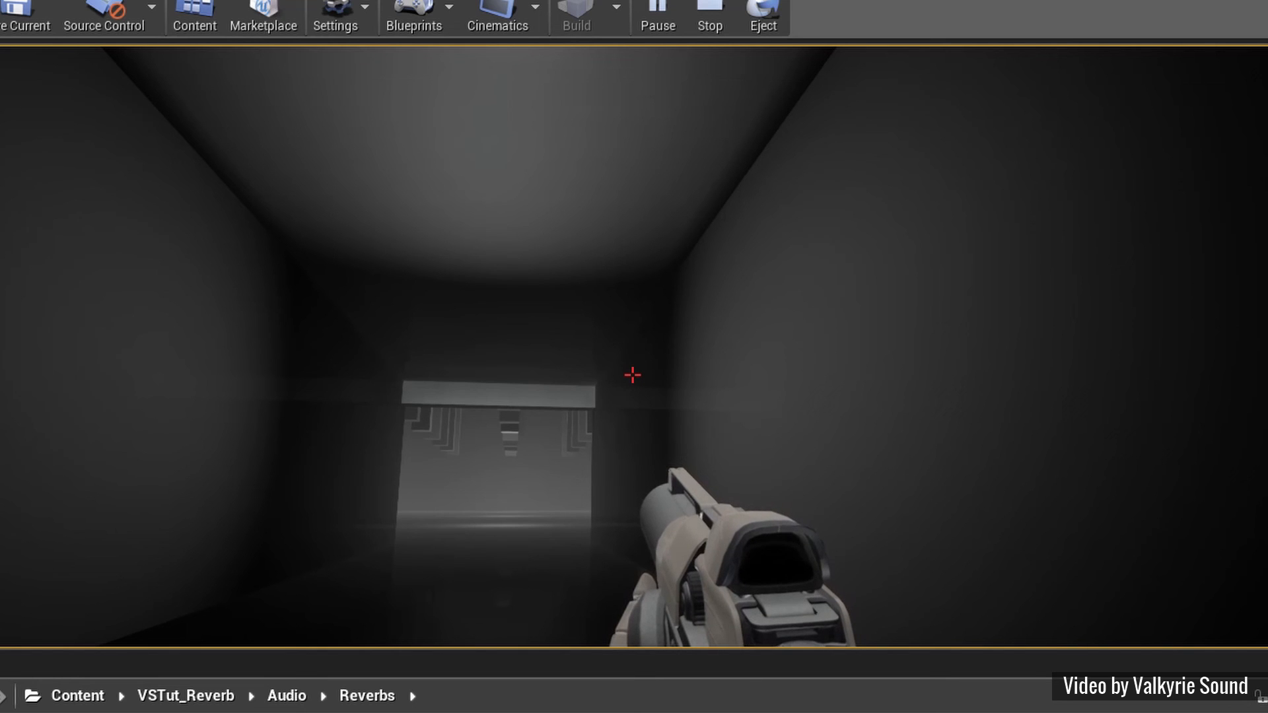
left_click(632, 375)
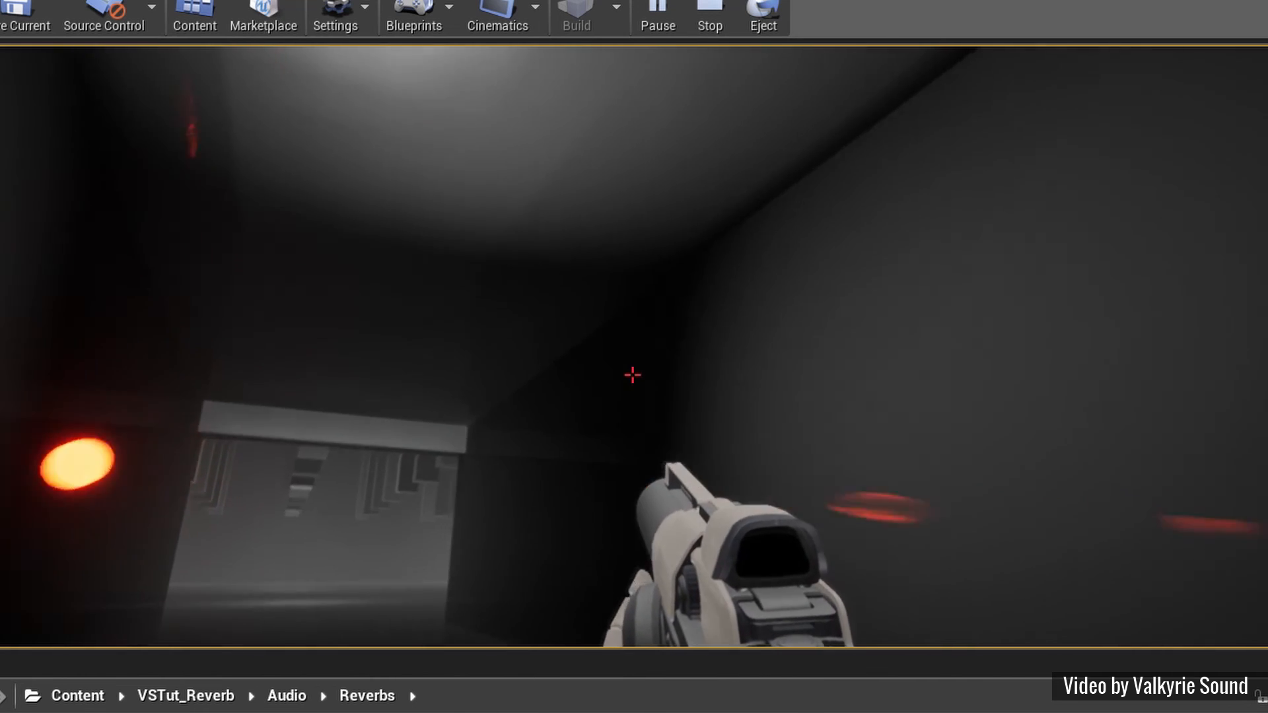
left_click(632, 375)
left_click(632, 375)
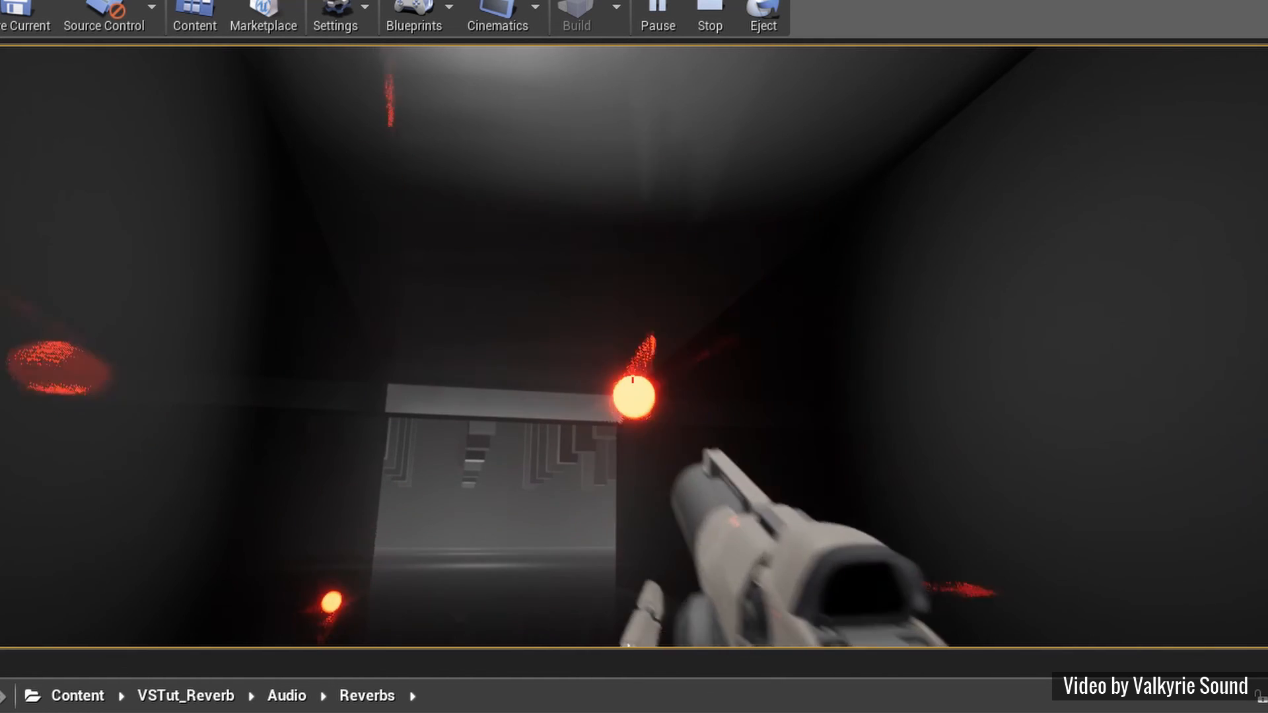
Walk on through the corridor into the huge hall and look around at its ceiling and hanging pillars
key("w")
key("w")
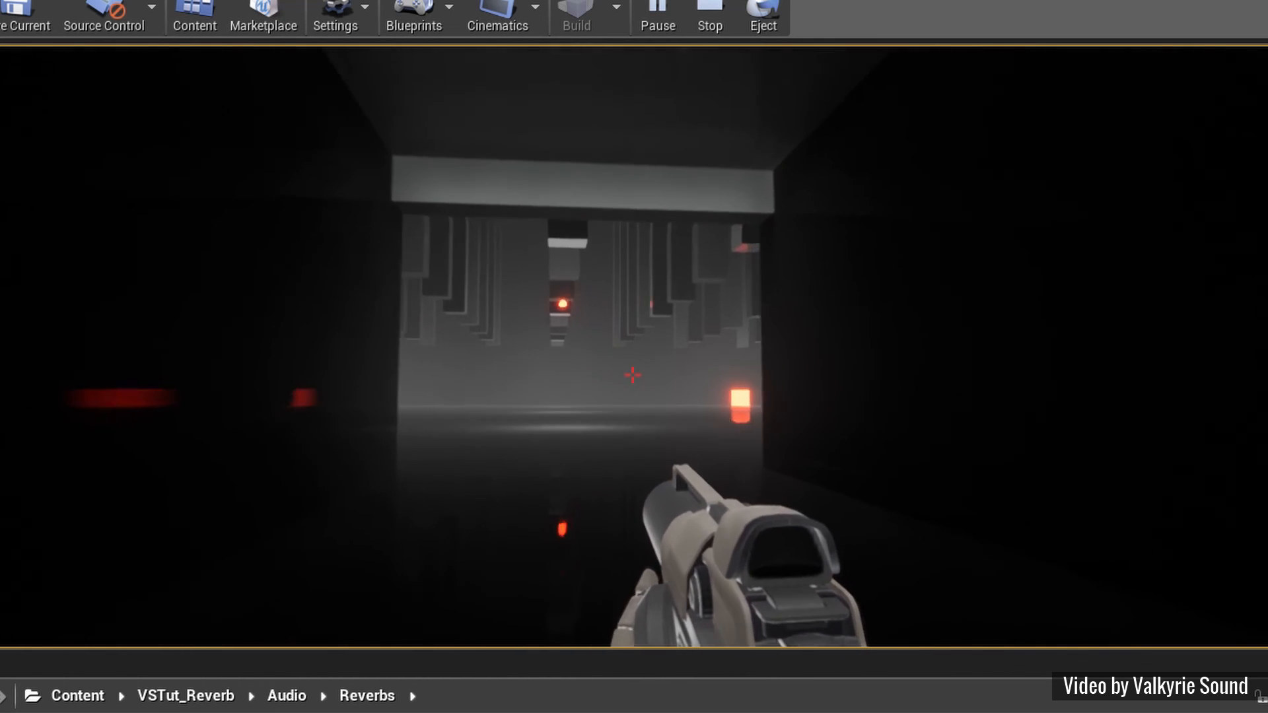
key("w")
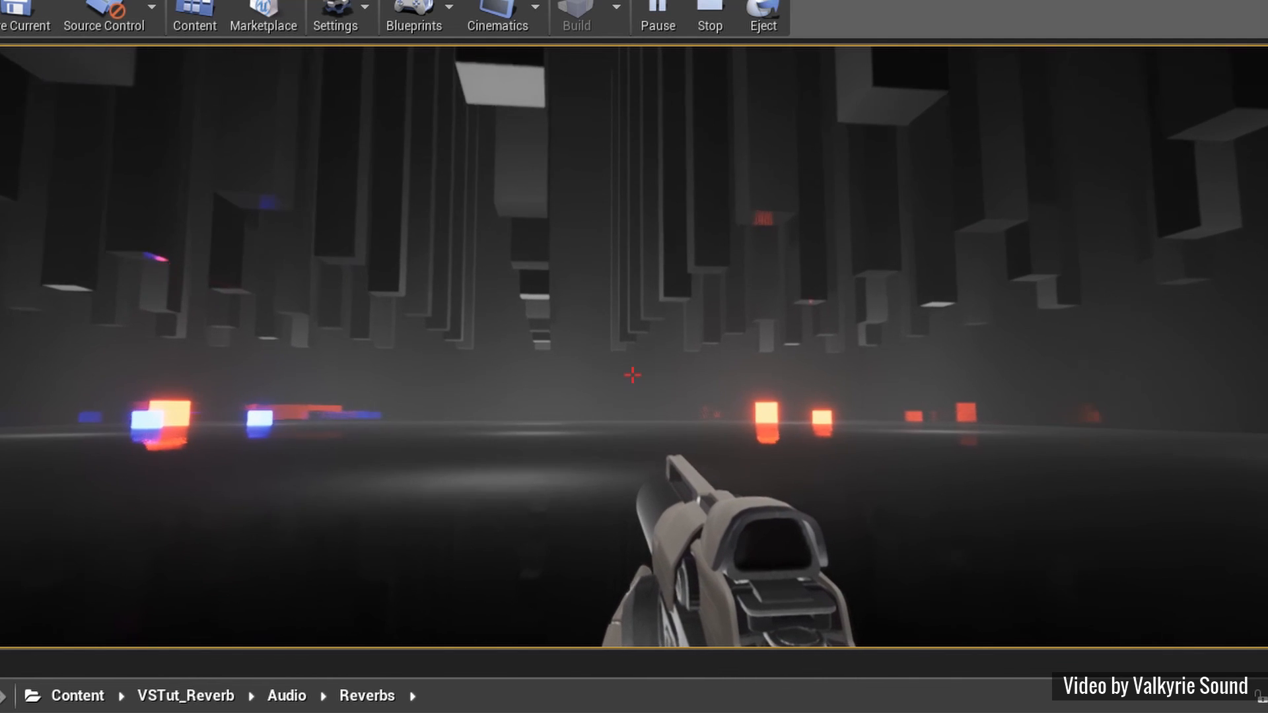
key("w")
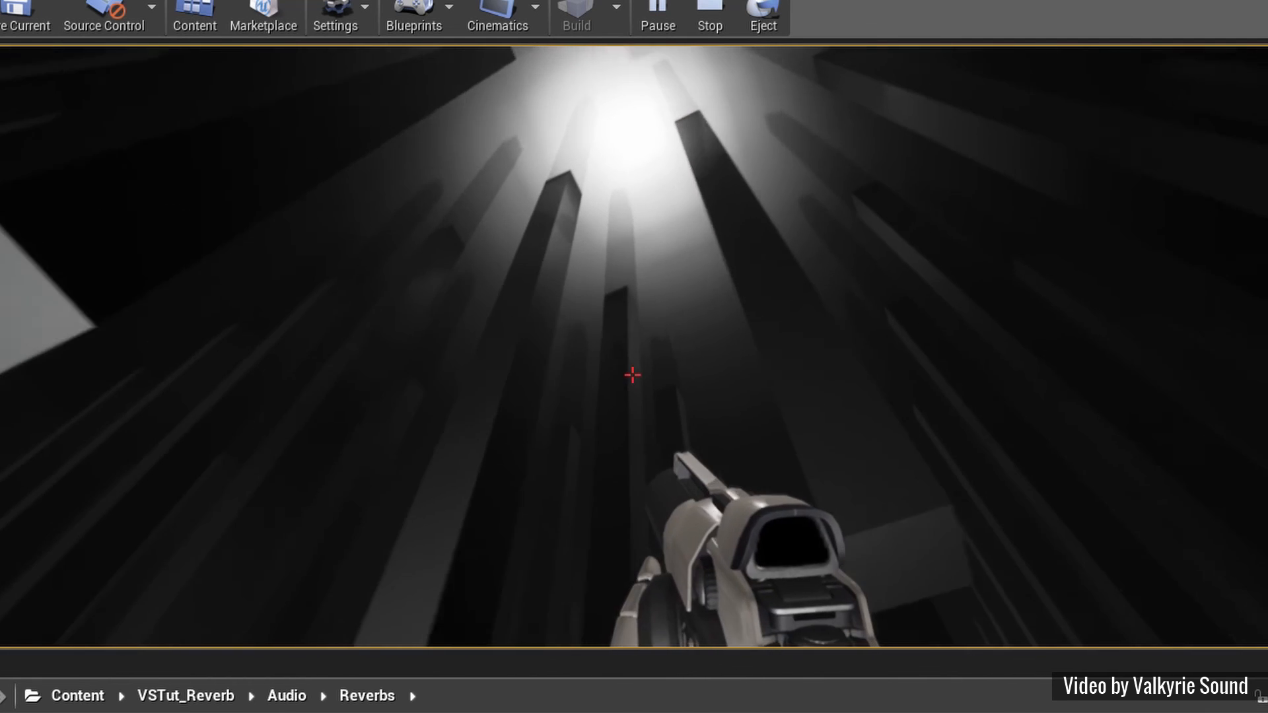
key("w")
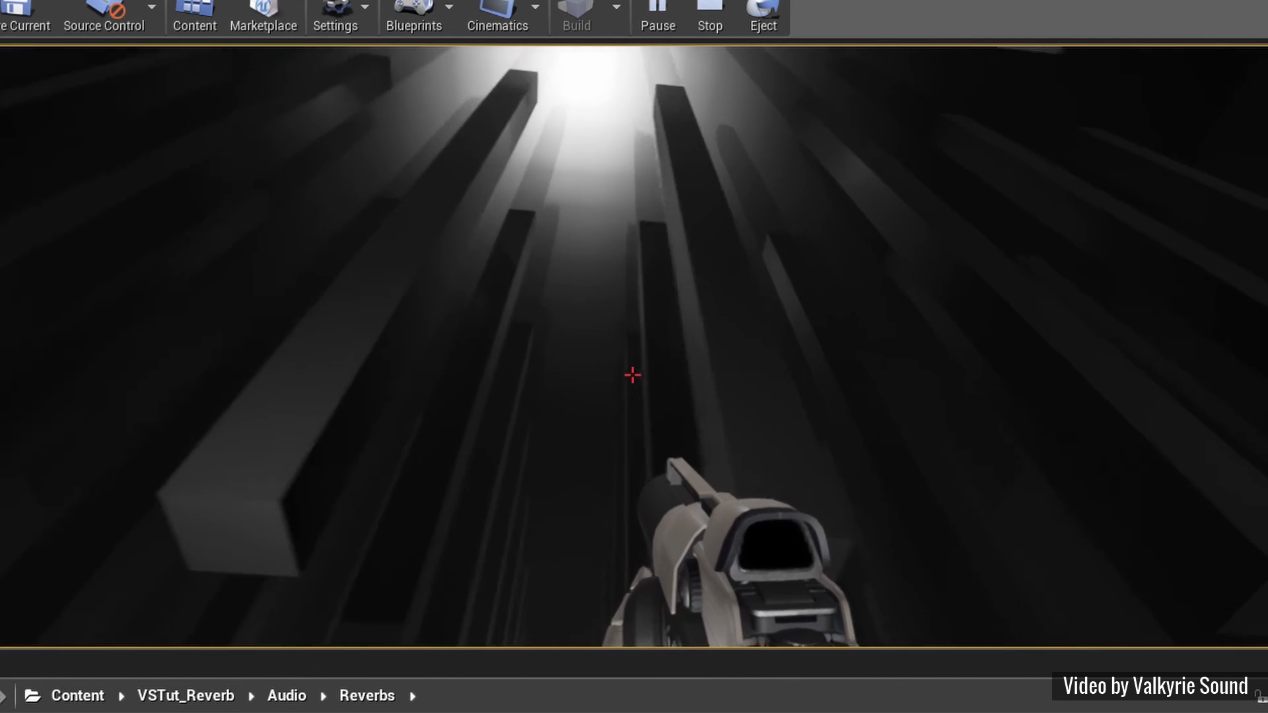
key("w")
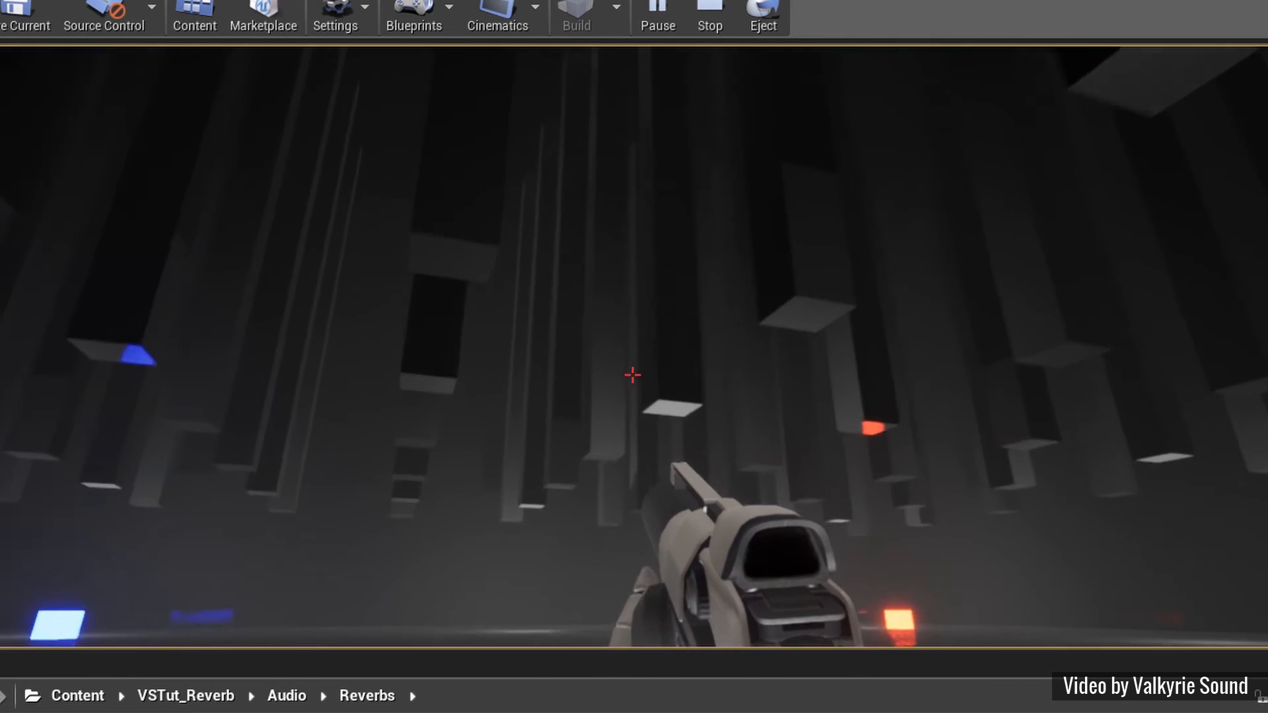
key("w")
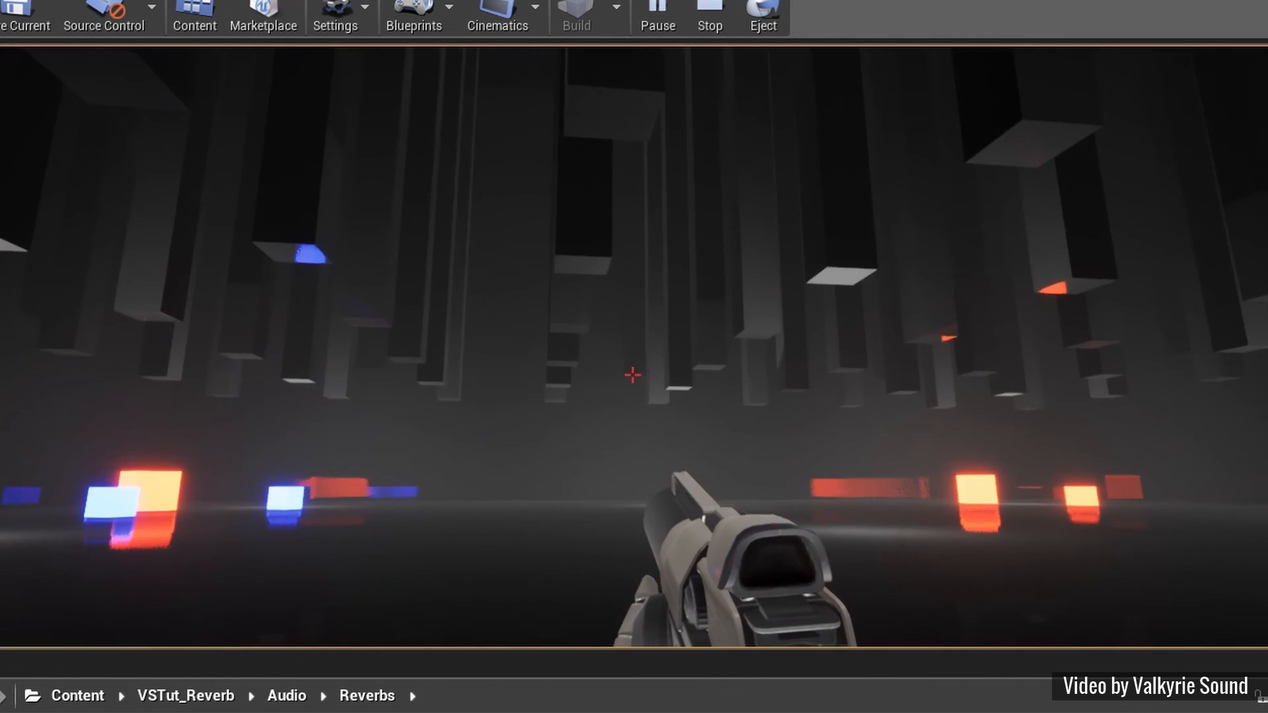
key("w")
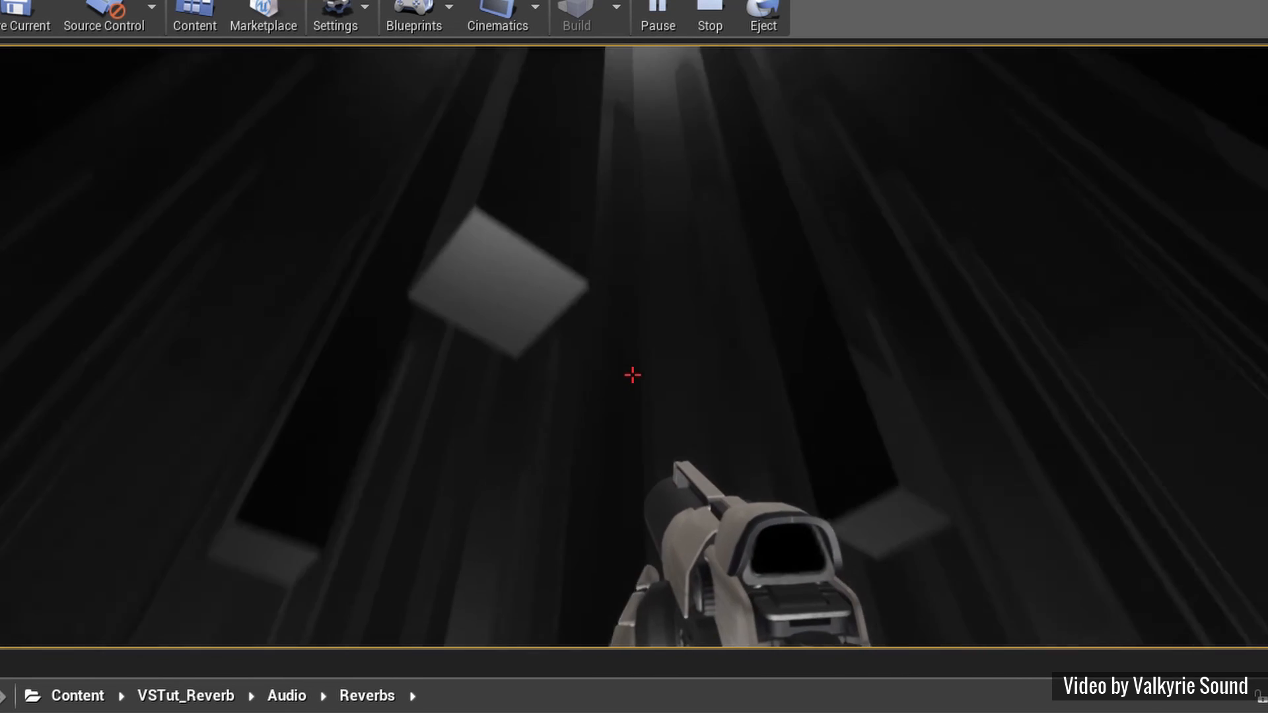
Fire test shots in several directions inside the huge hall to listen to its long reverb
left_click(633, 375)
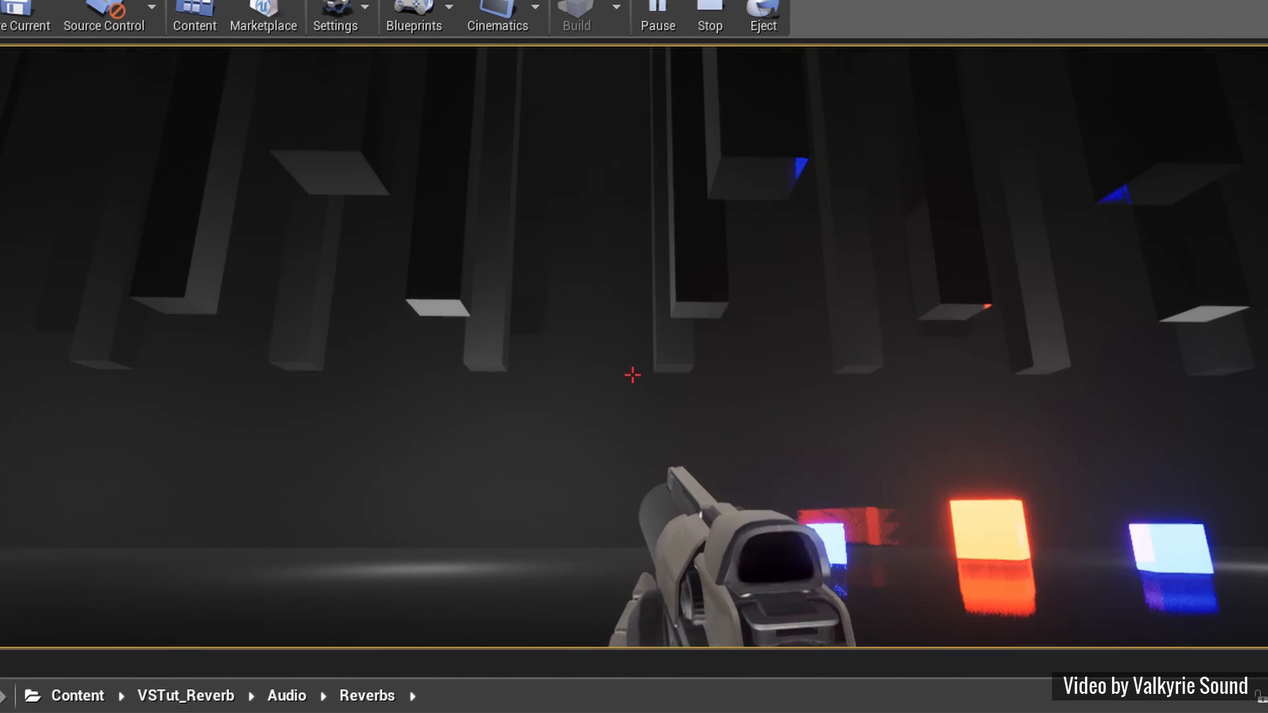
left_click(633, 376)
left_click(632, 375)
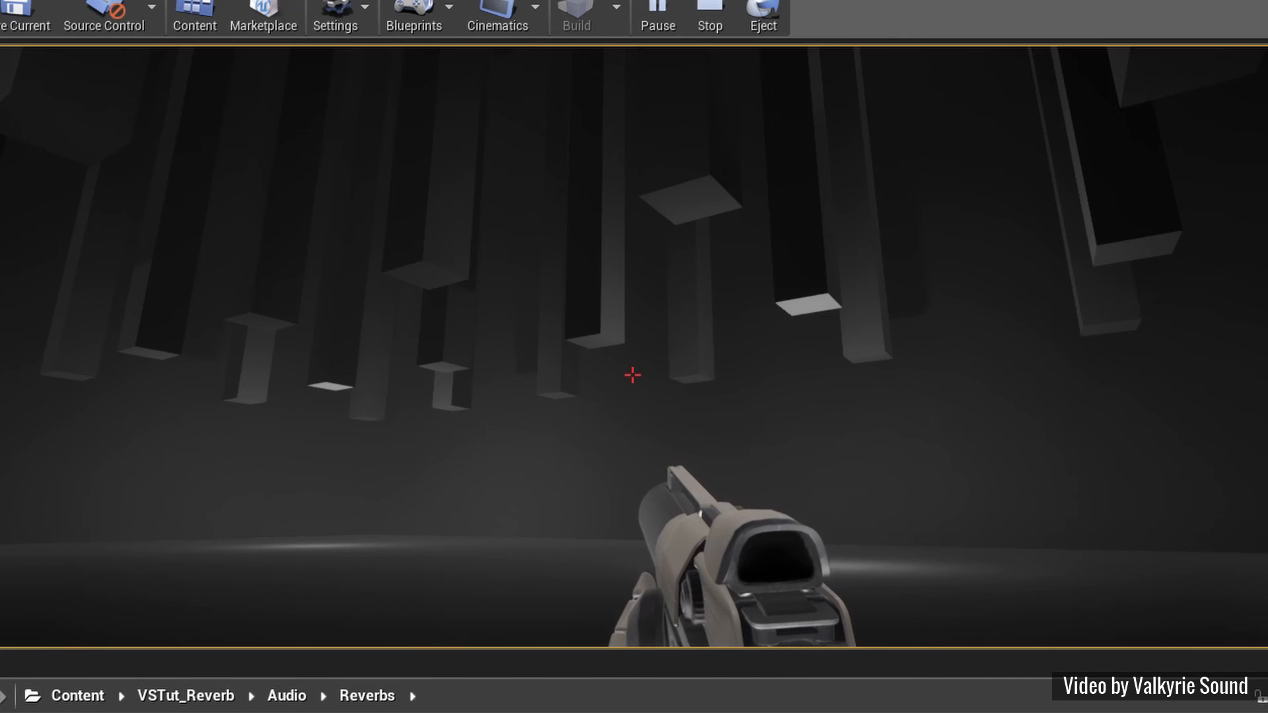
left_click(633, 375)
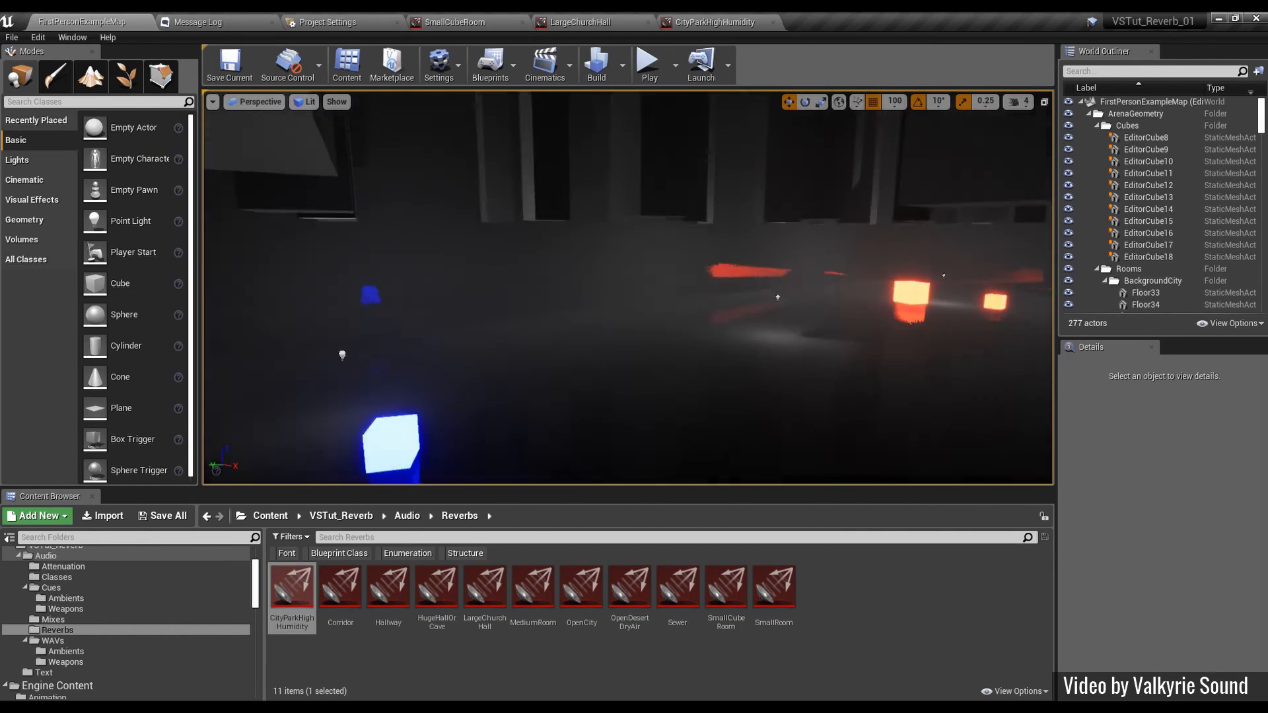
Back in the level editor, select the HugeHallOrCave audio volume and open its assigned LargeChurchHall reverb effect
right_click_drag(643, 288, 628, 152)
left_click(567, 115)
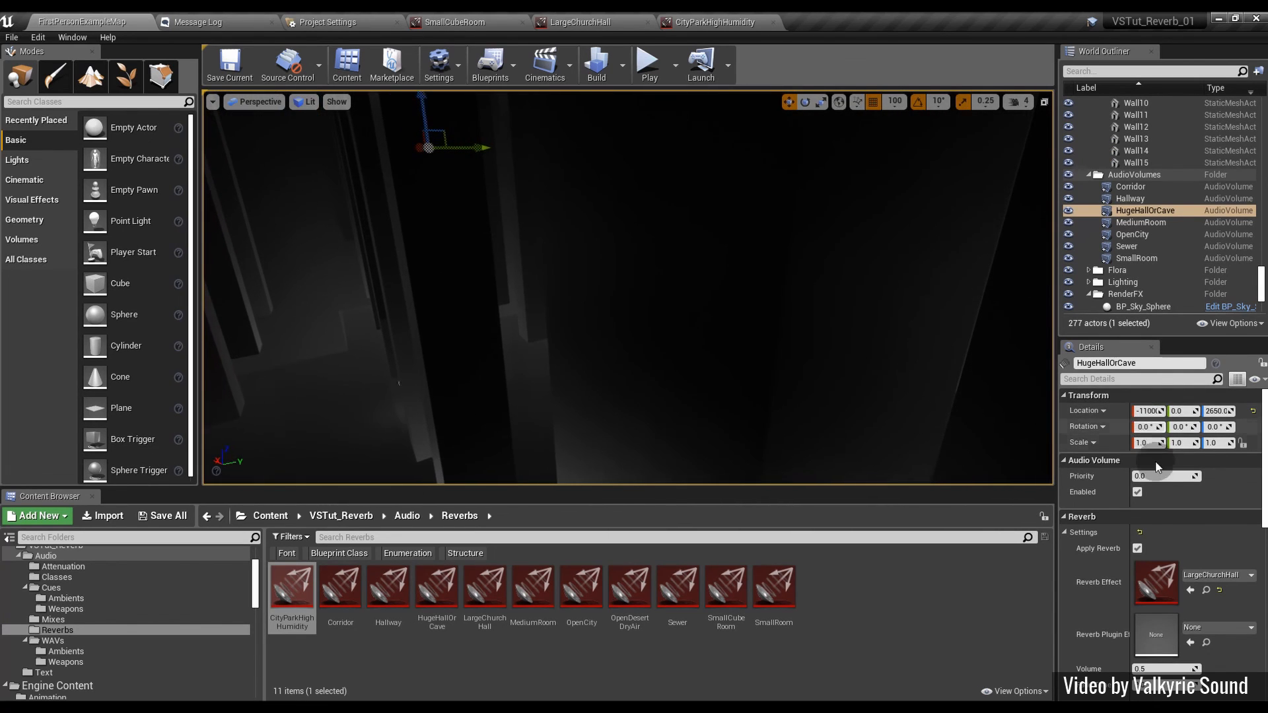
left_click(1206, 589)
double_click(485, 587)
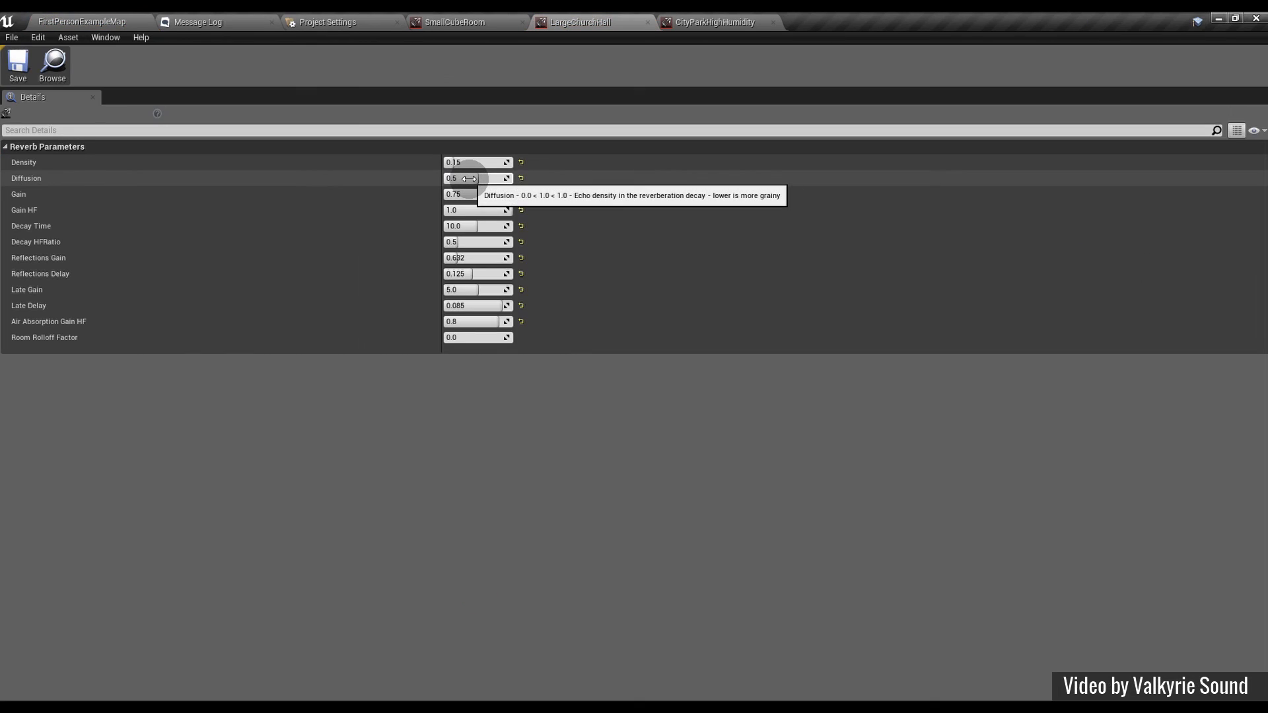
Set the LargeChurchHall Diffusion to 0.75, then replay the level, fire test shots in the huge hall and stop play
left_click(469, 178)
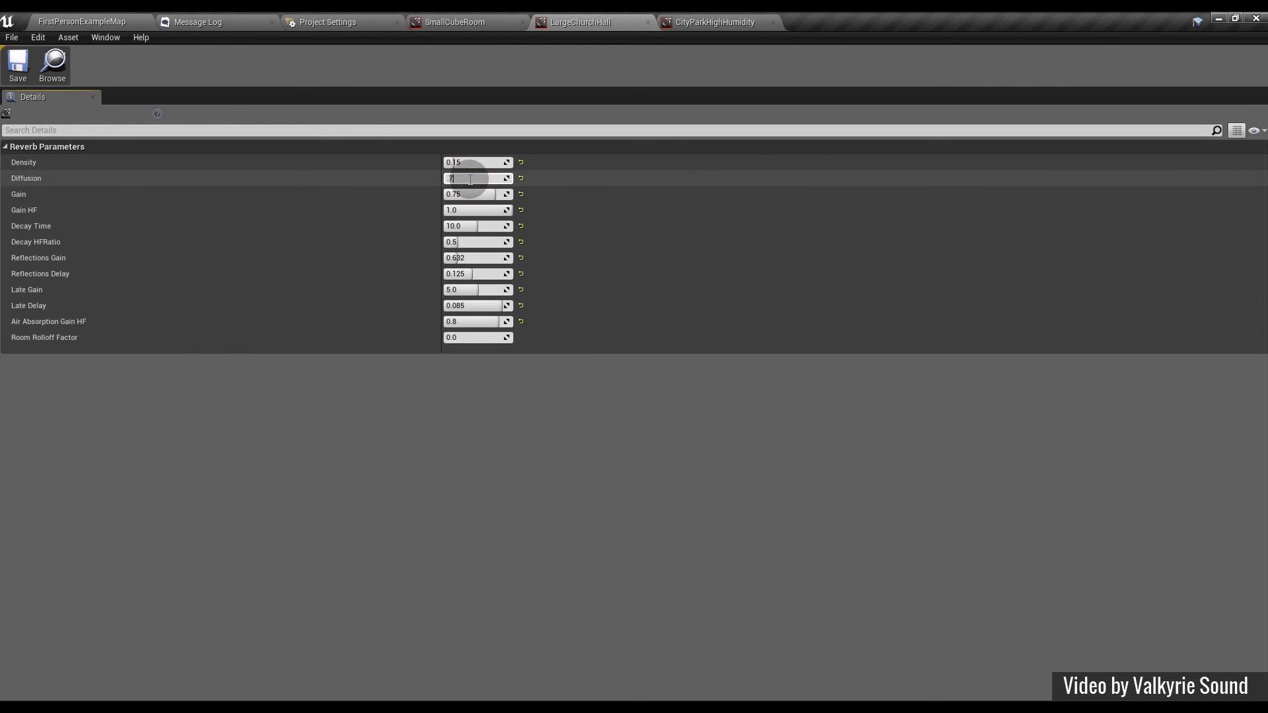
left_click(72, 40)
left_click(94, 29)
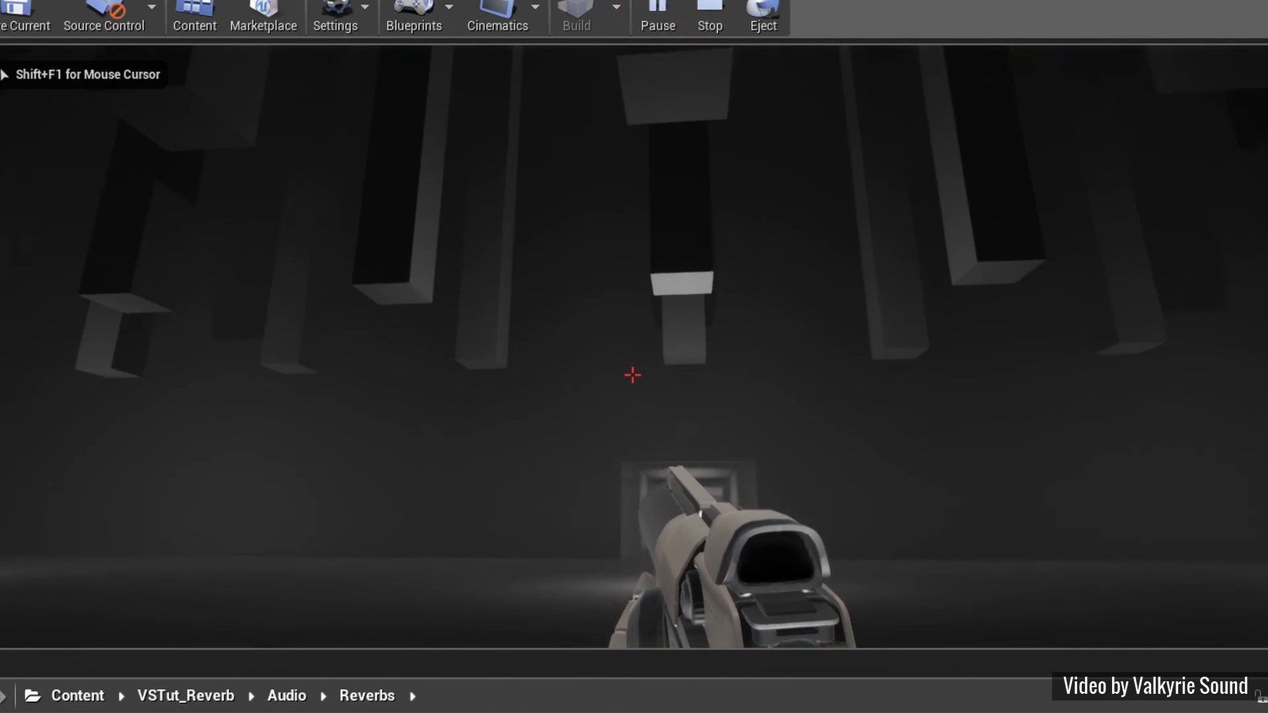
left_click(632, 305)
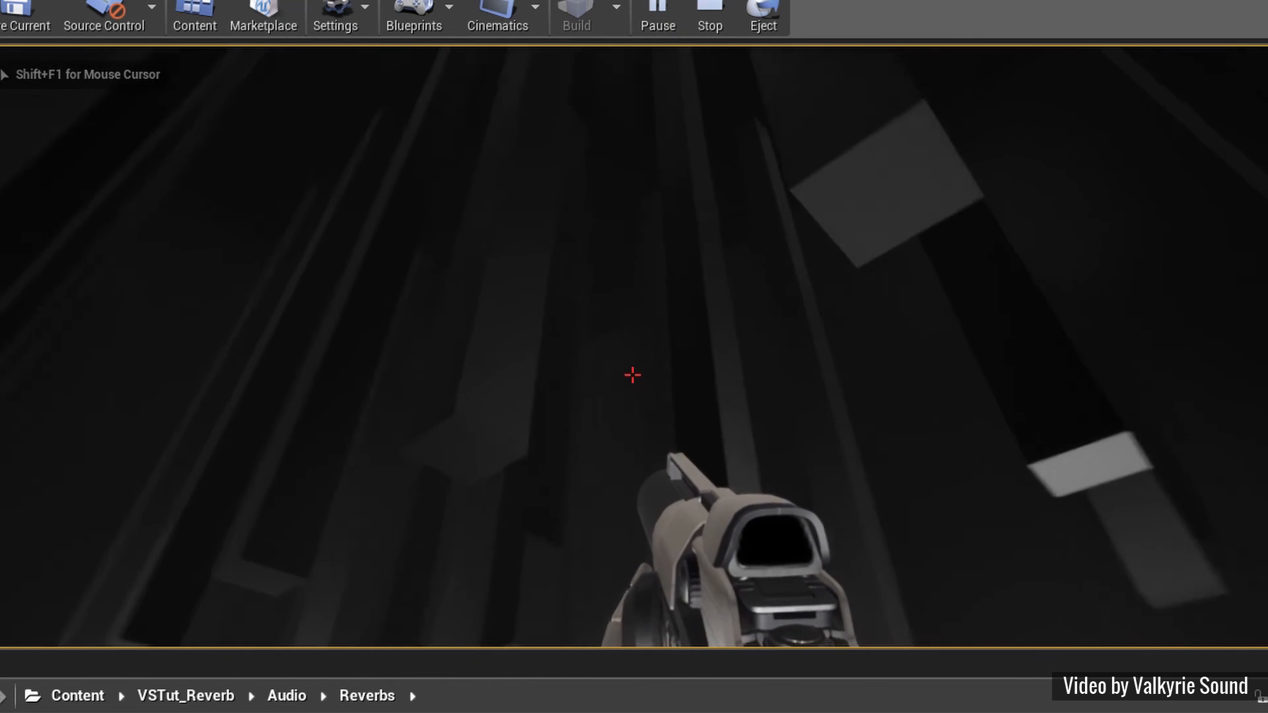
left_click(633, 375)
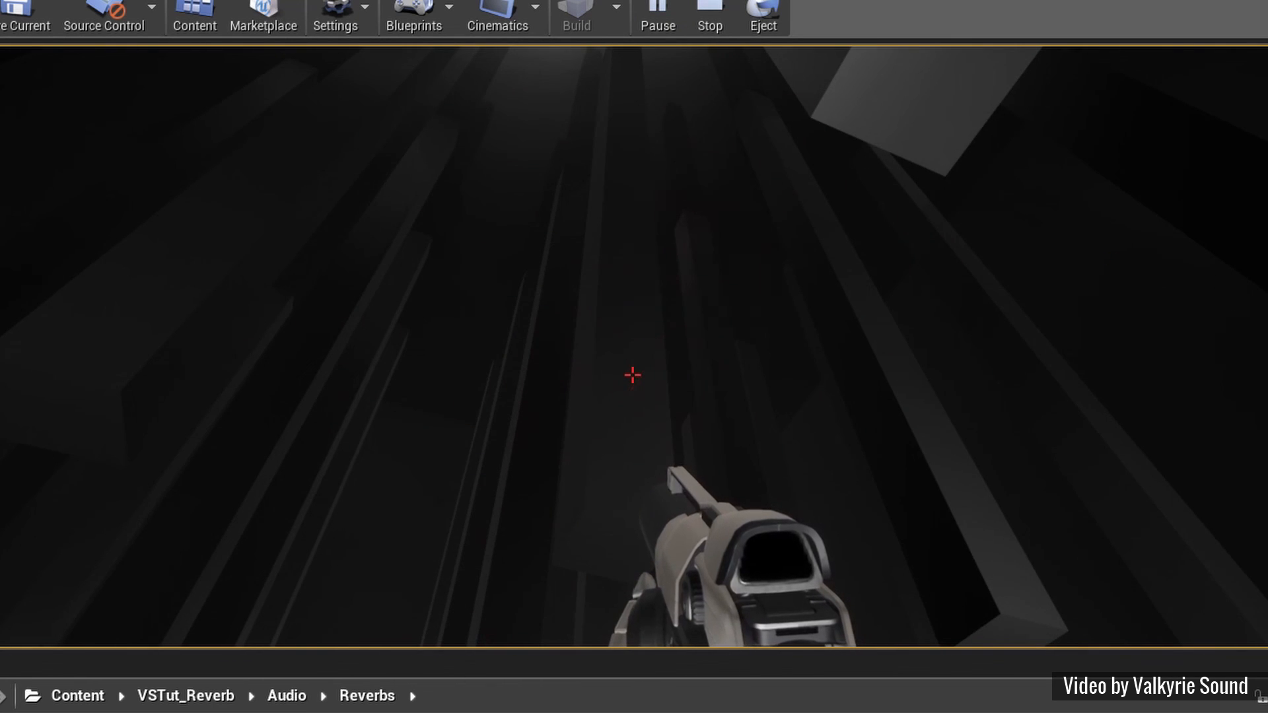
key("Escape")
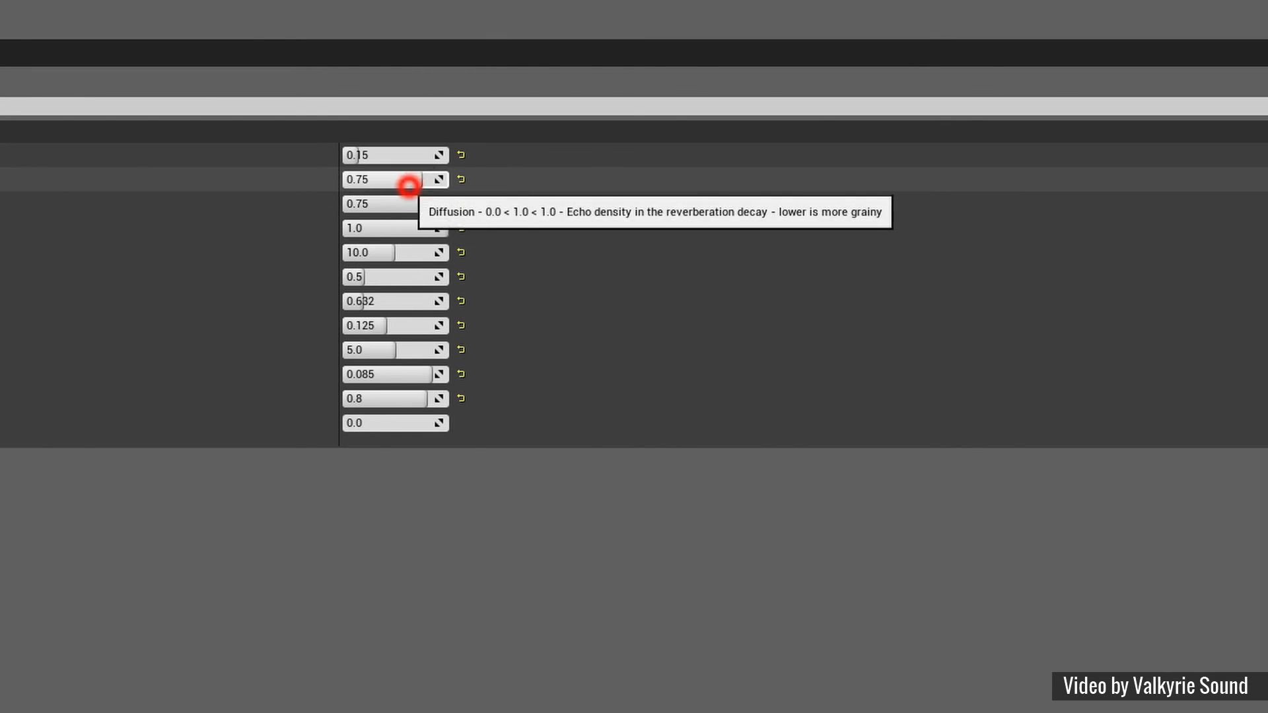
Raise the LargeChurchHall Diffusion to 1.0, replay the level to fire a test shot in the hall, and stop play
left_click_drag(409, 187, 449, 187)
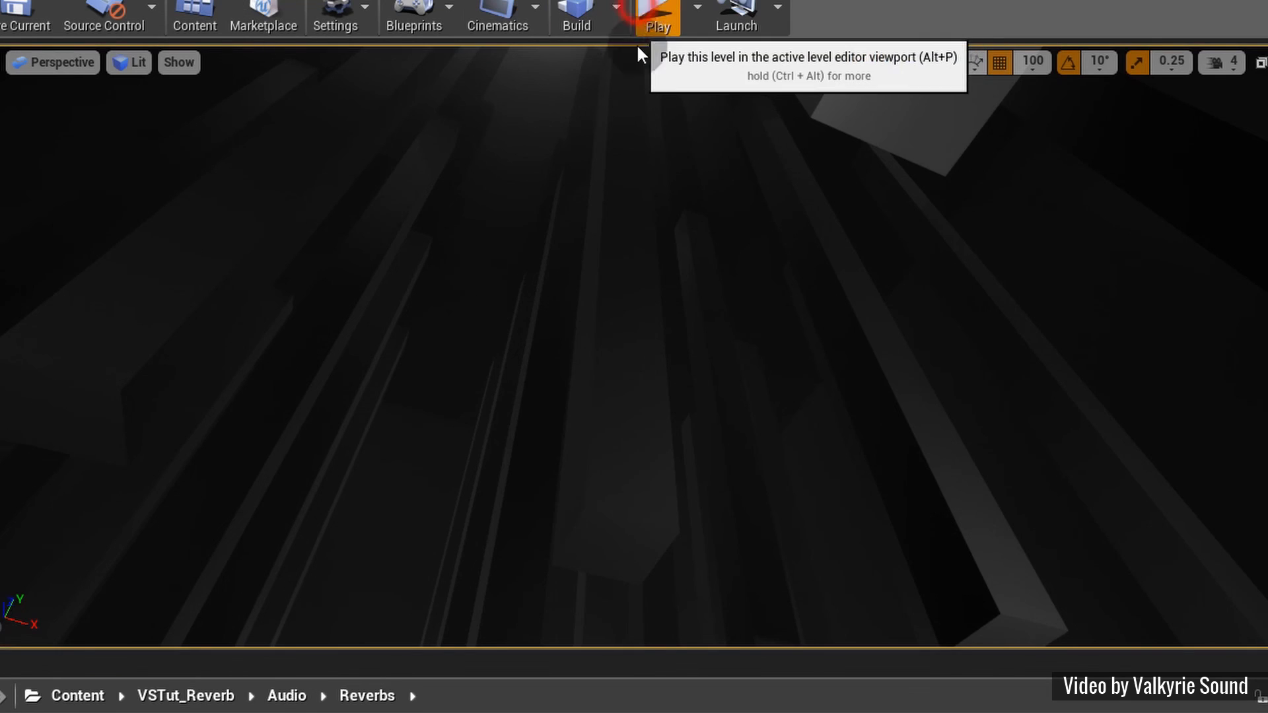
left_click(656, 21)
left_click(632, 376)
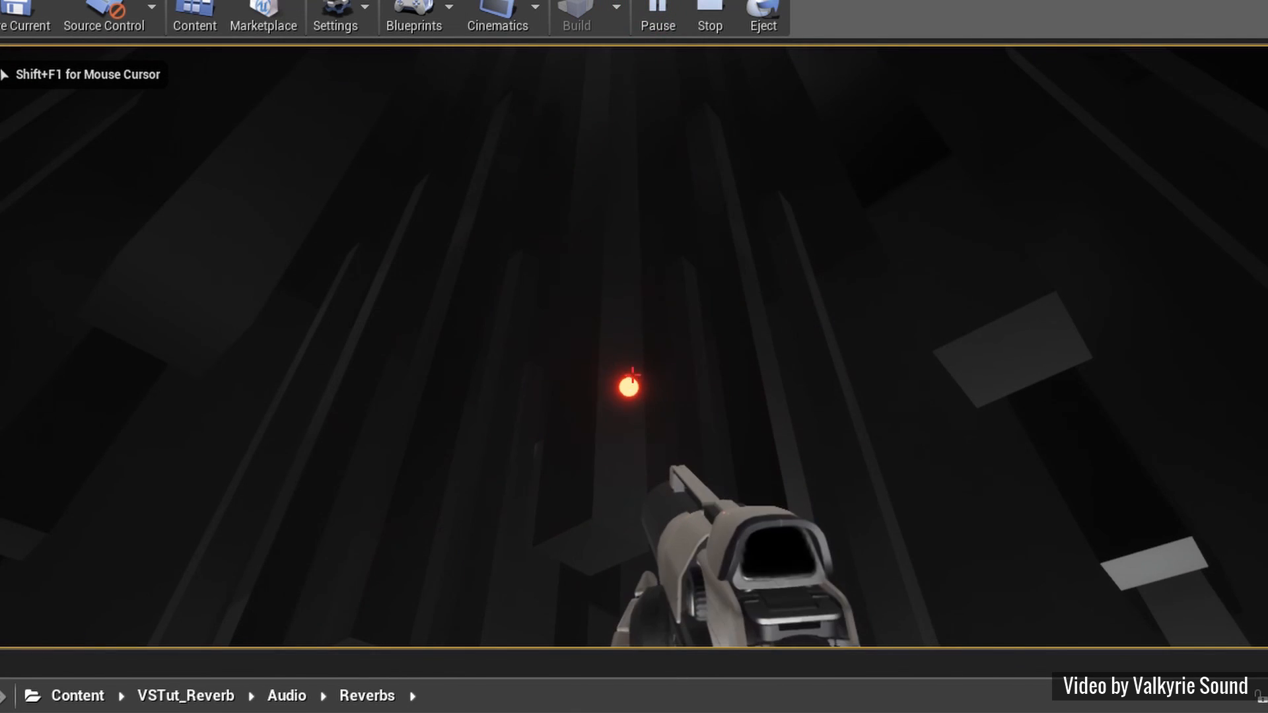
key("Escape")
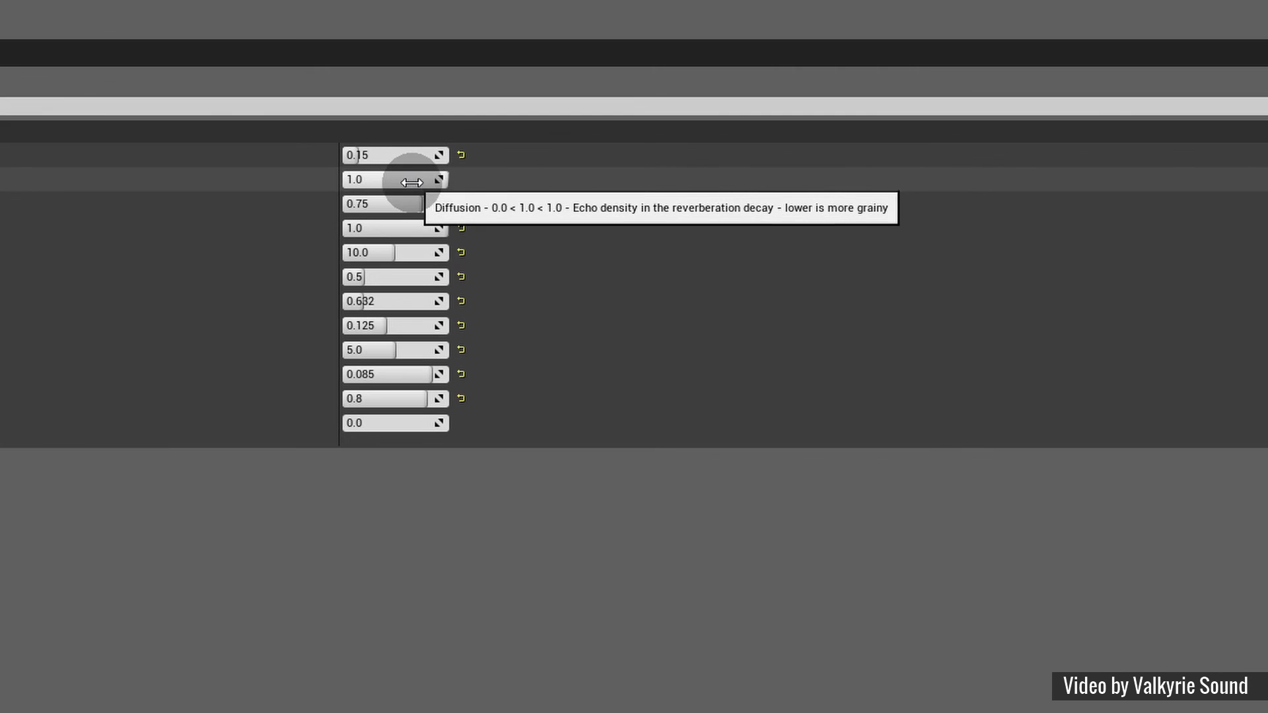
Edit the LargeChurchHall Diffusion value once more and replay the level, firing a test shot to compare the reverb
left_click(411, 182)
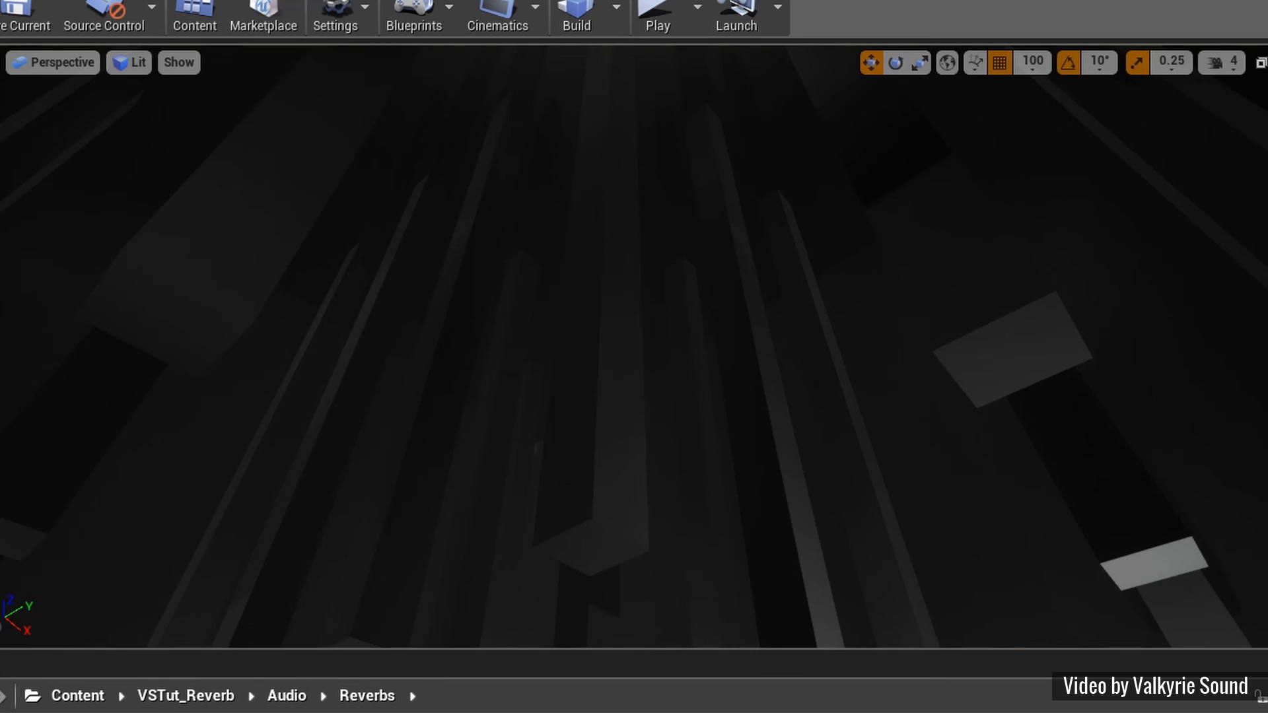
left_click(667, 29)
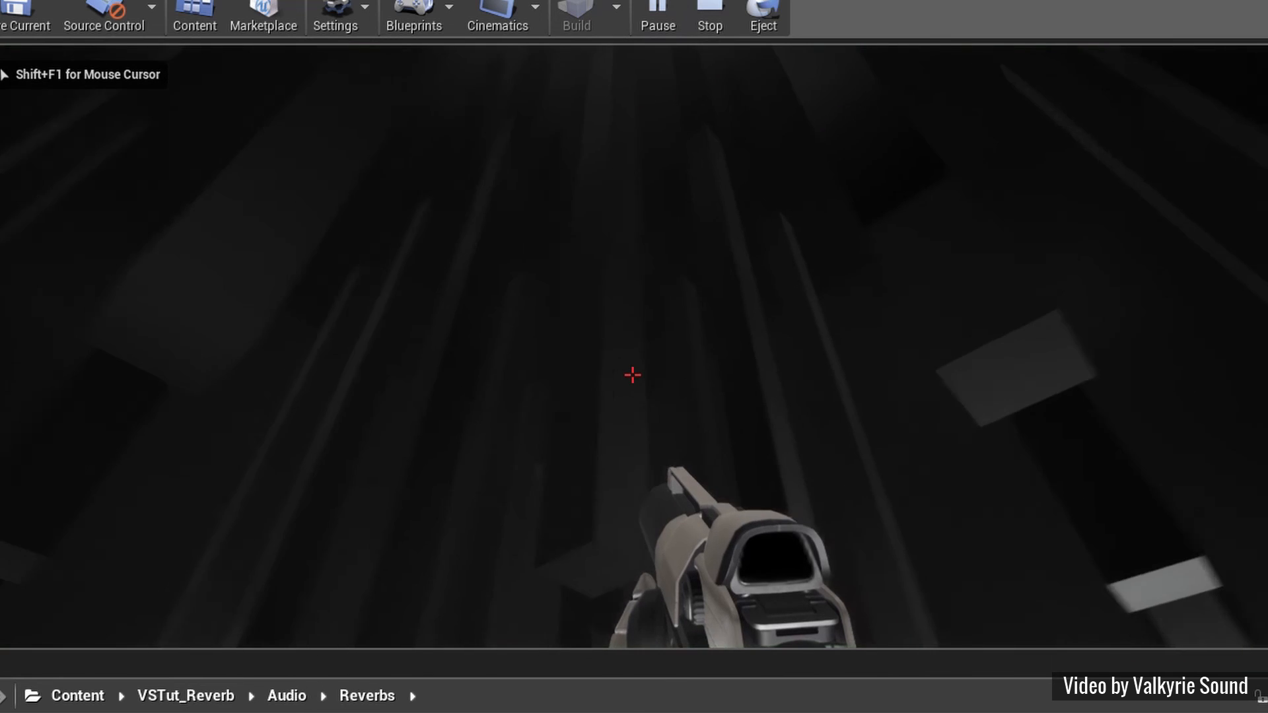
left_click(633, 375)
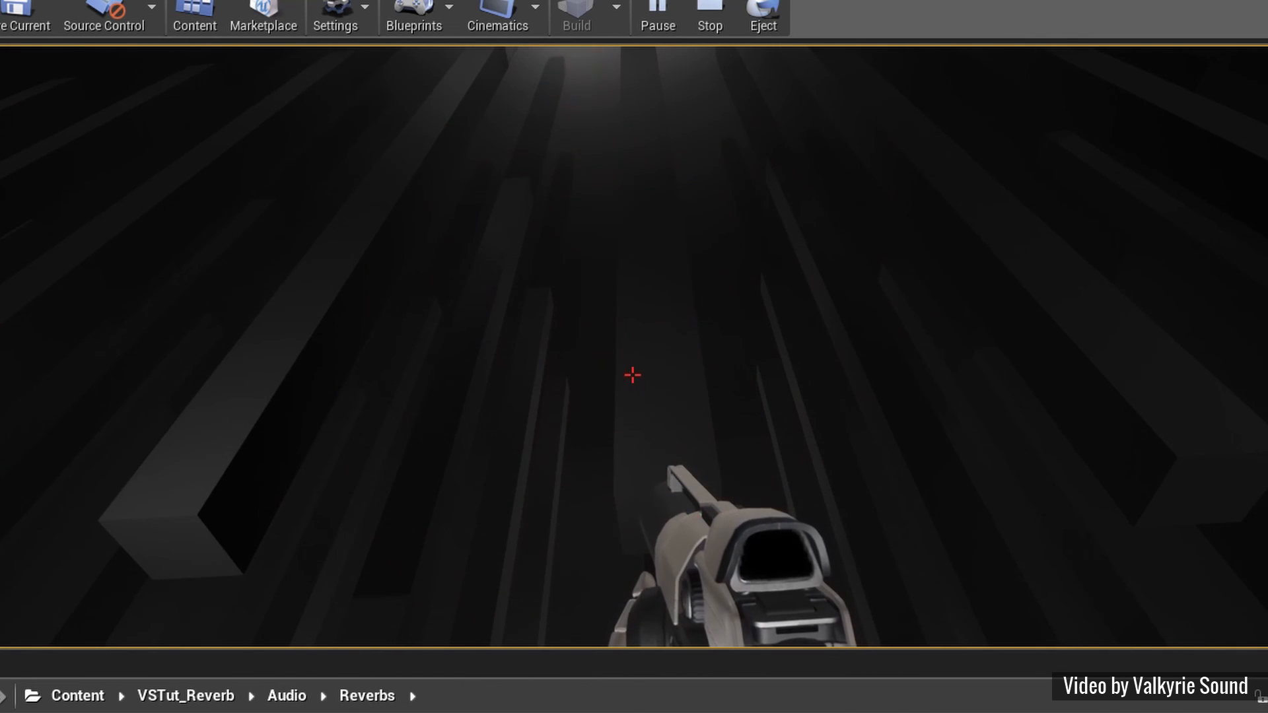
Stop play, readjust the LargeChurchHall Diffusion value, then replay the level and fire a test shot in the huge hall
key("Escape")
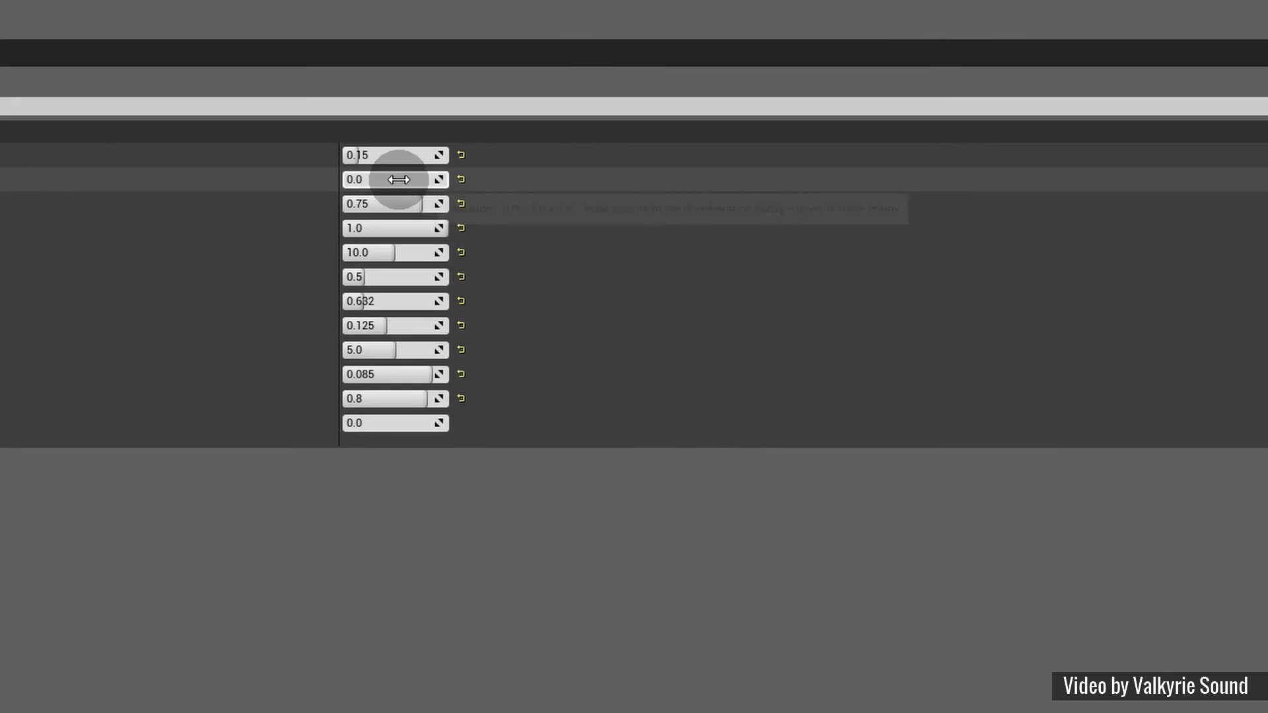
left_click_drag(398, 179, 403, 180)
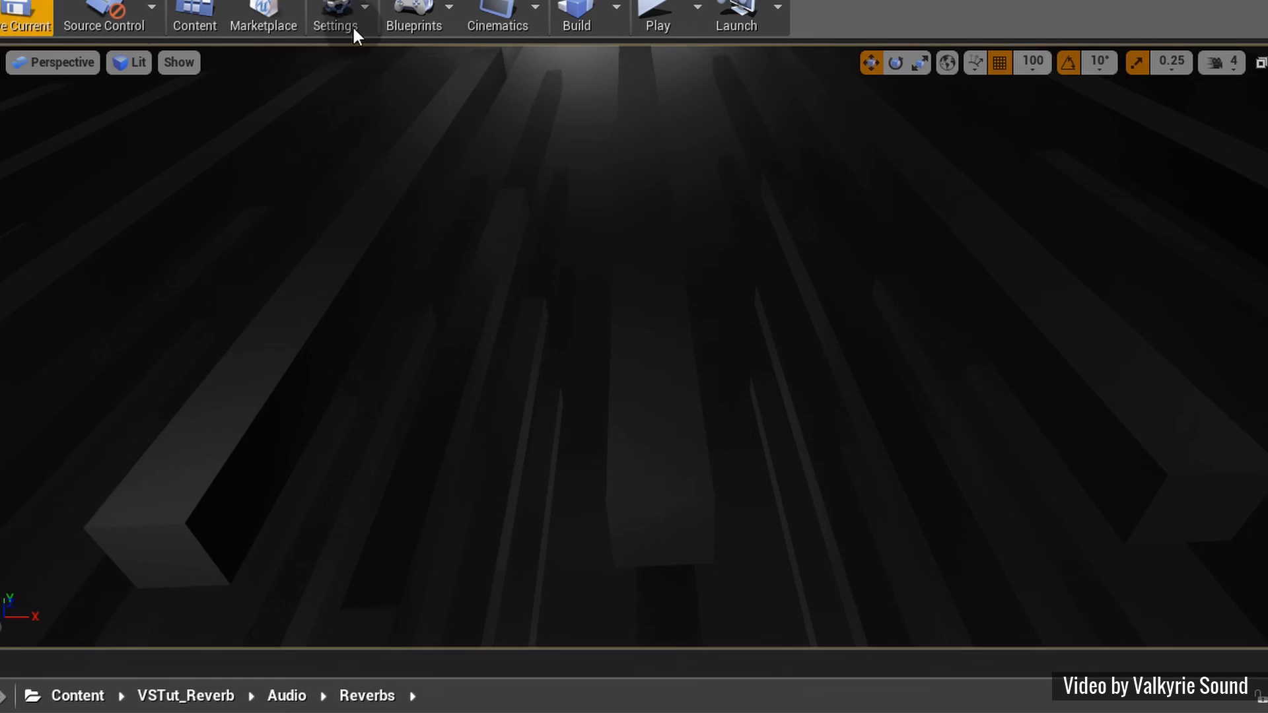
left_click(639, 11)
left_click(633, 376)
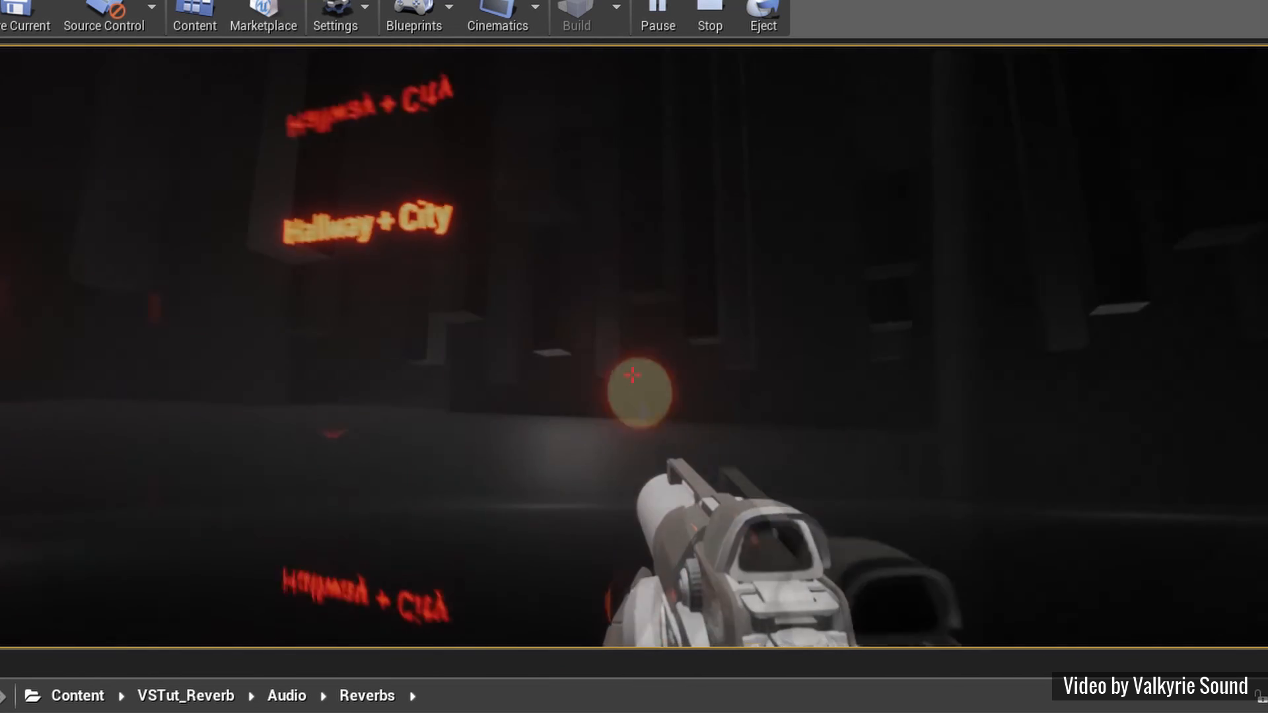
Walk through the lobby into the Sewer + Small Room corridor and fire test shots to audition its reverb
key("w")
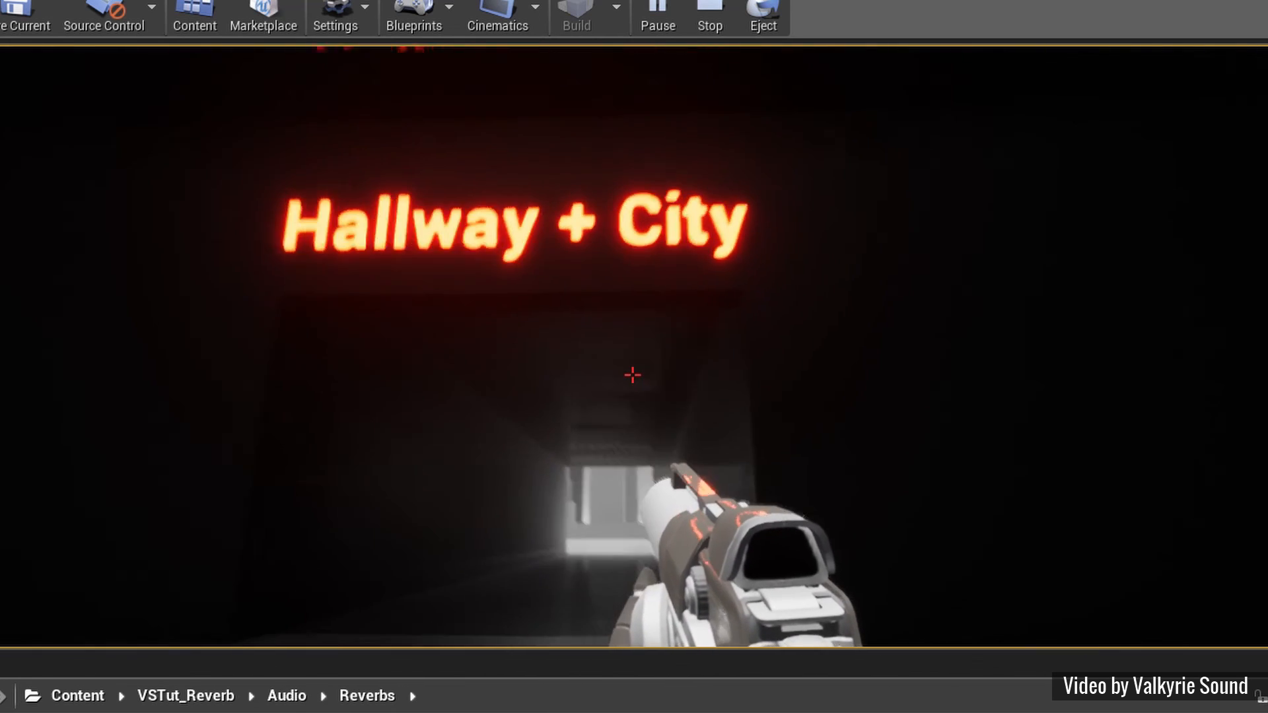
key("w")
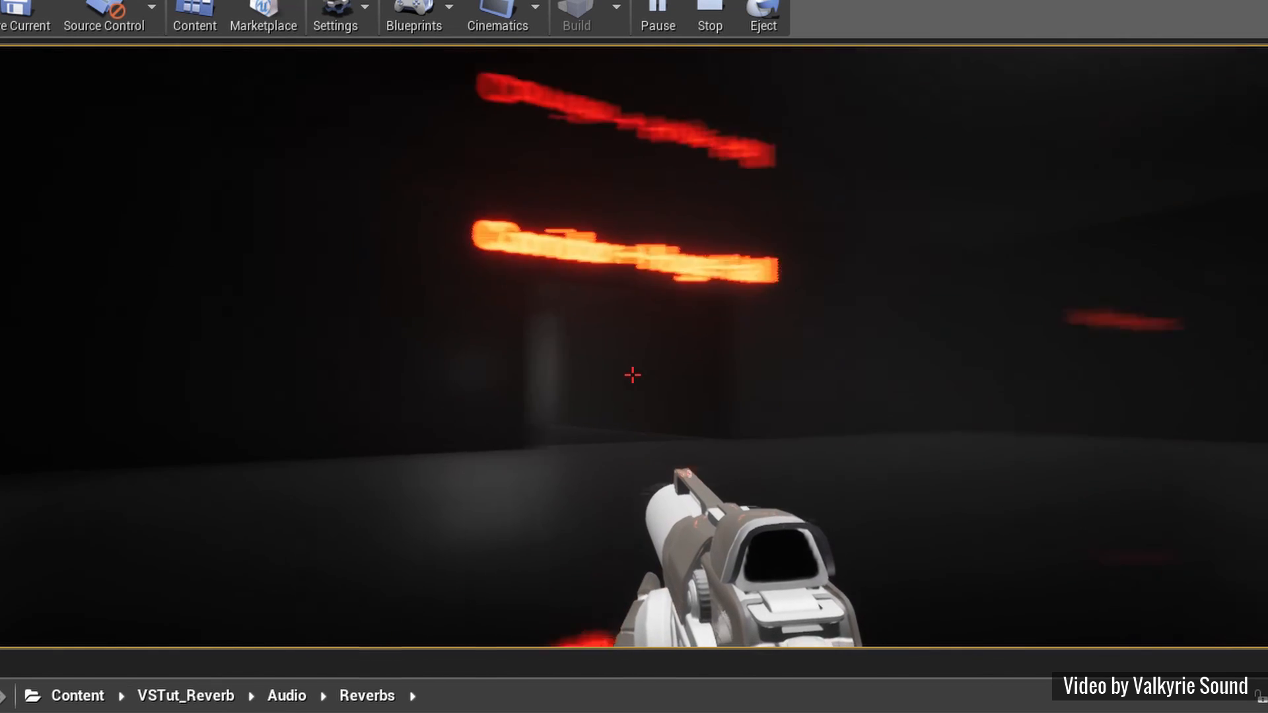
key("w")
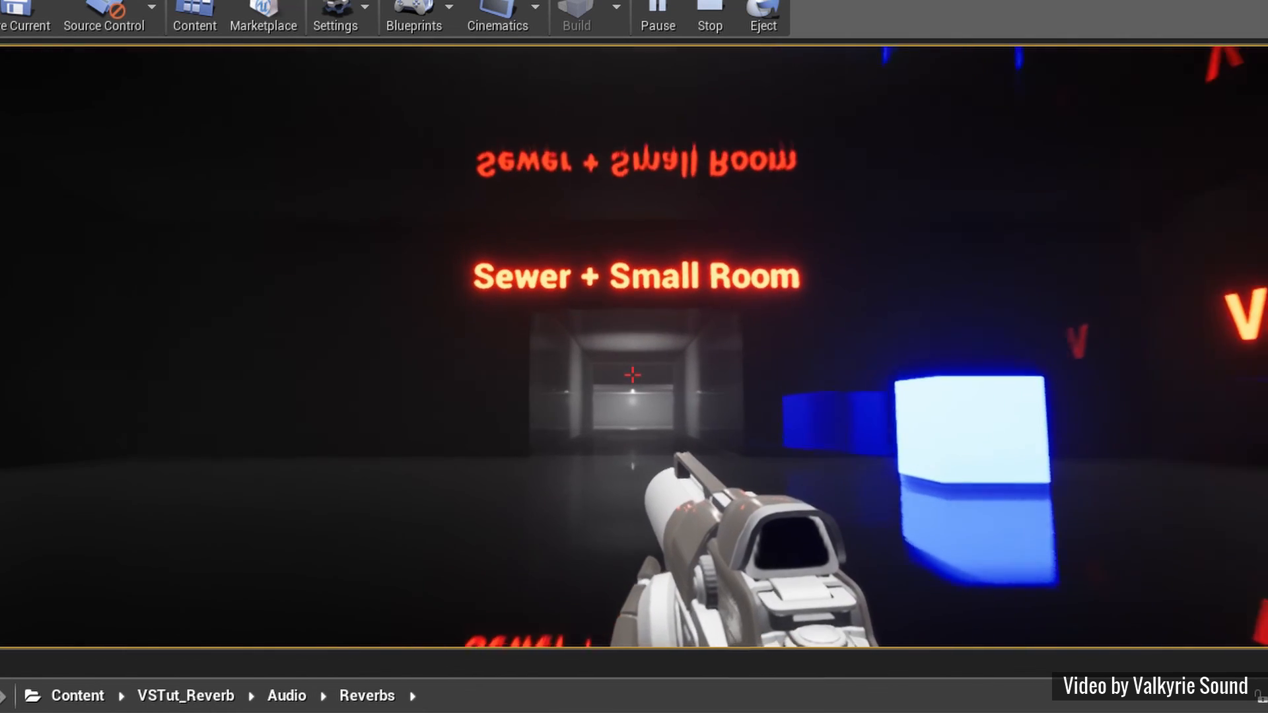
key("w")
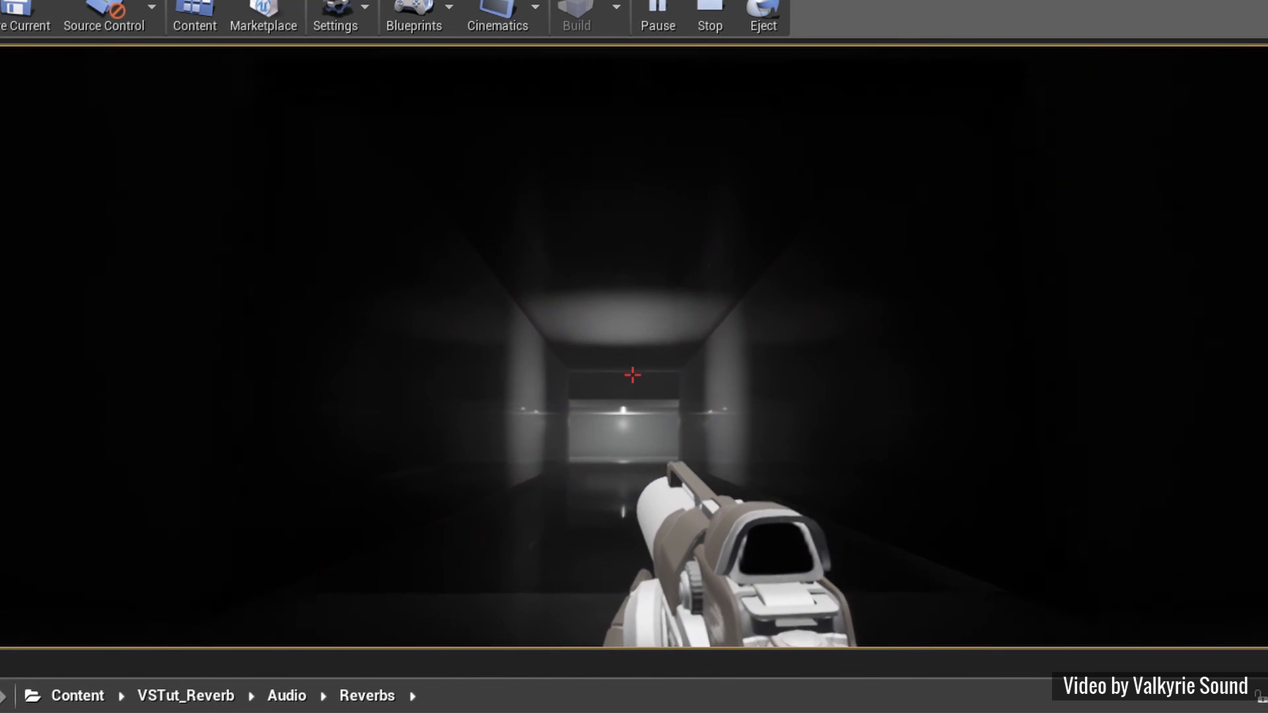
key("w")
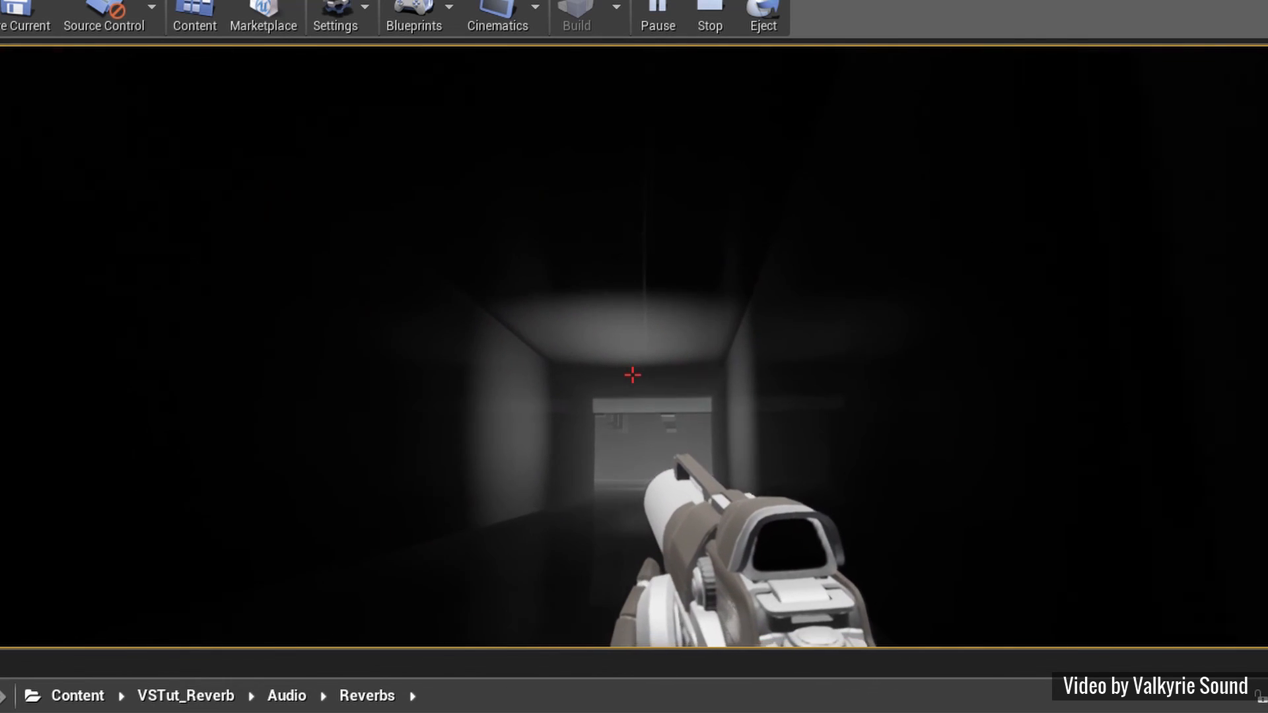
left_click(633, 375)
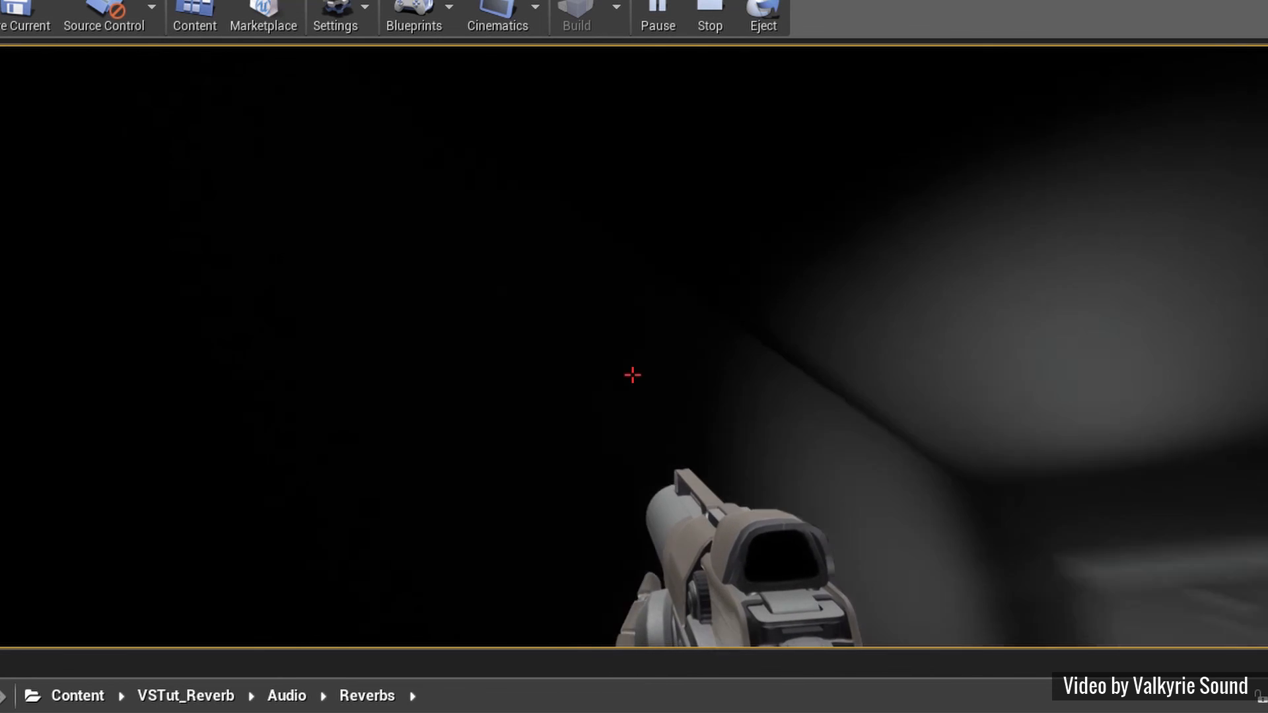
left_click(632, 375)
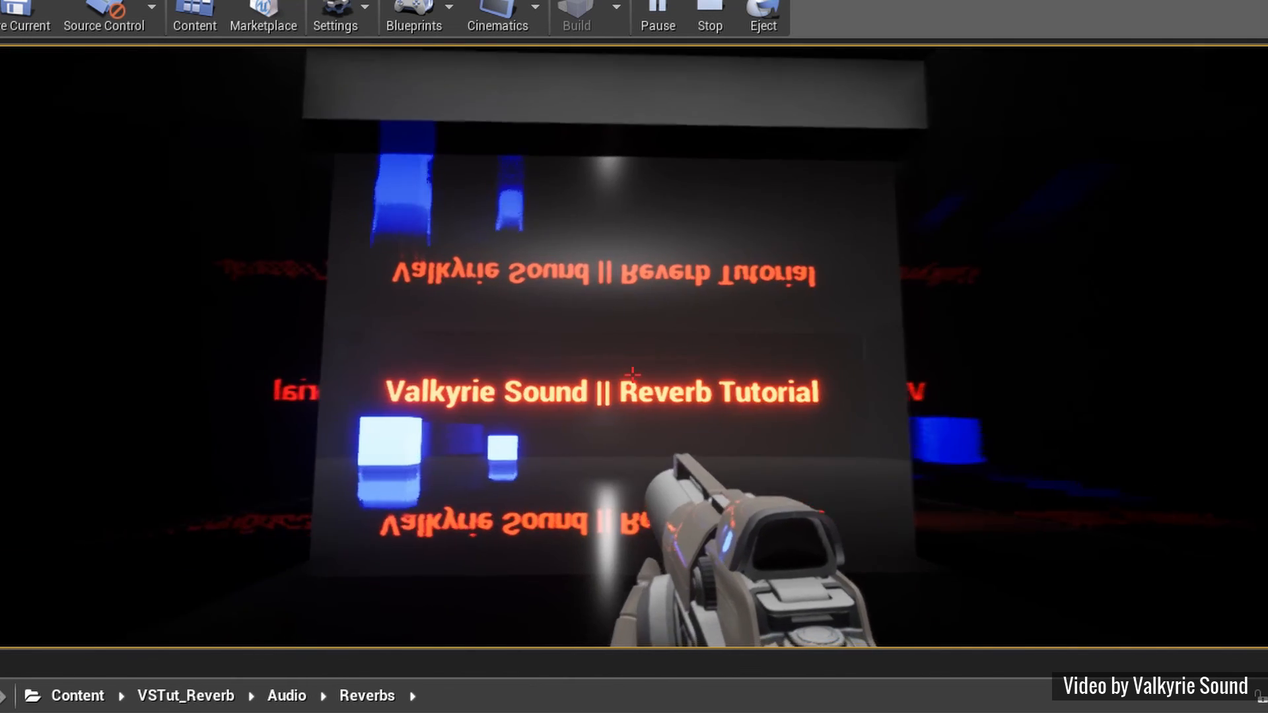
Return through the lobby to the Hallway + City corridor and fire test shots to audition the hallway reverb
key("w")
key("w")
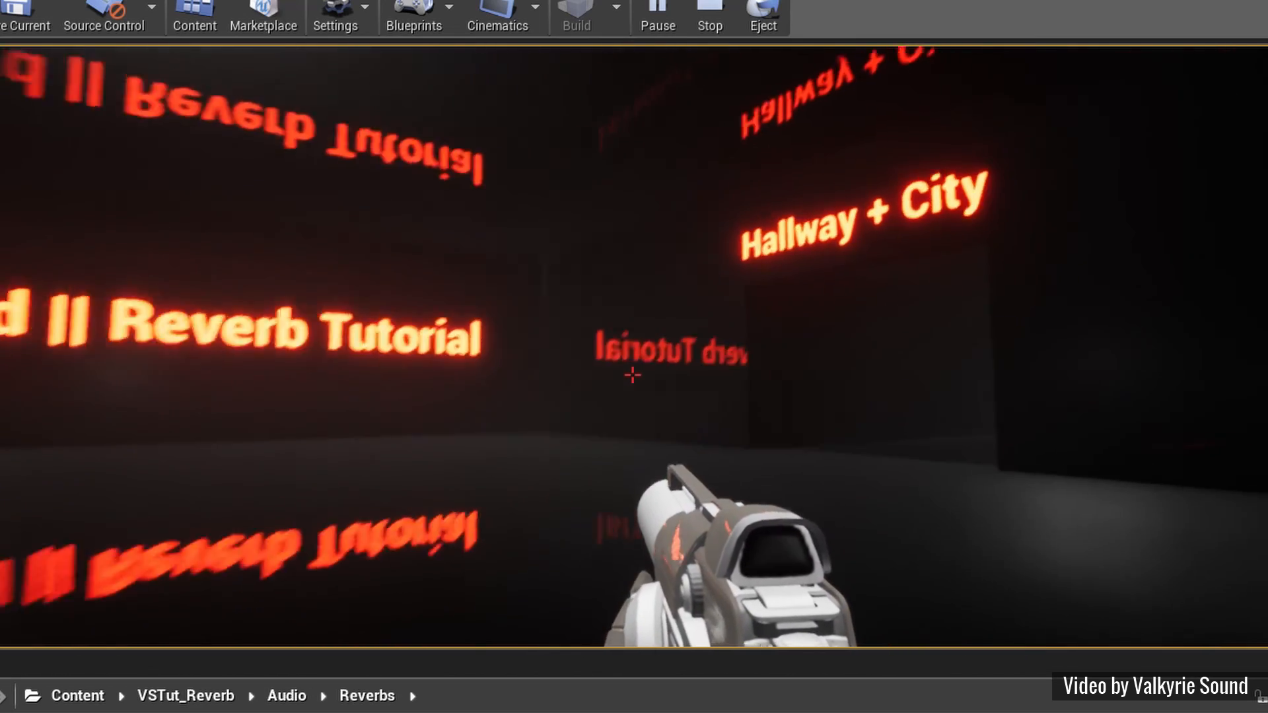
key("w")
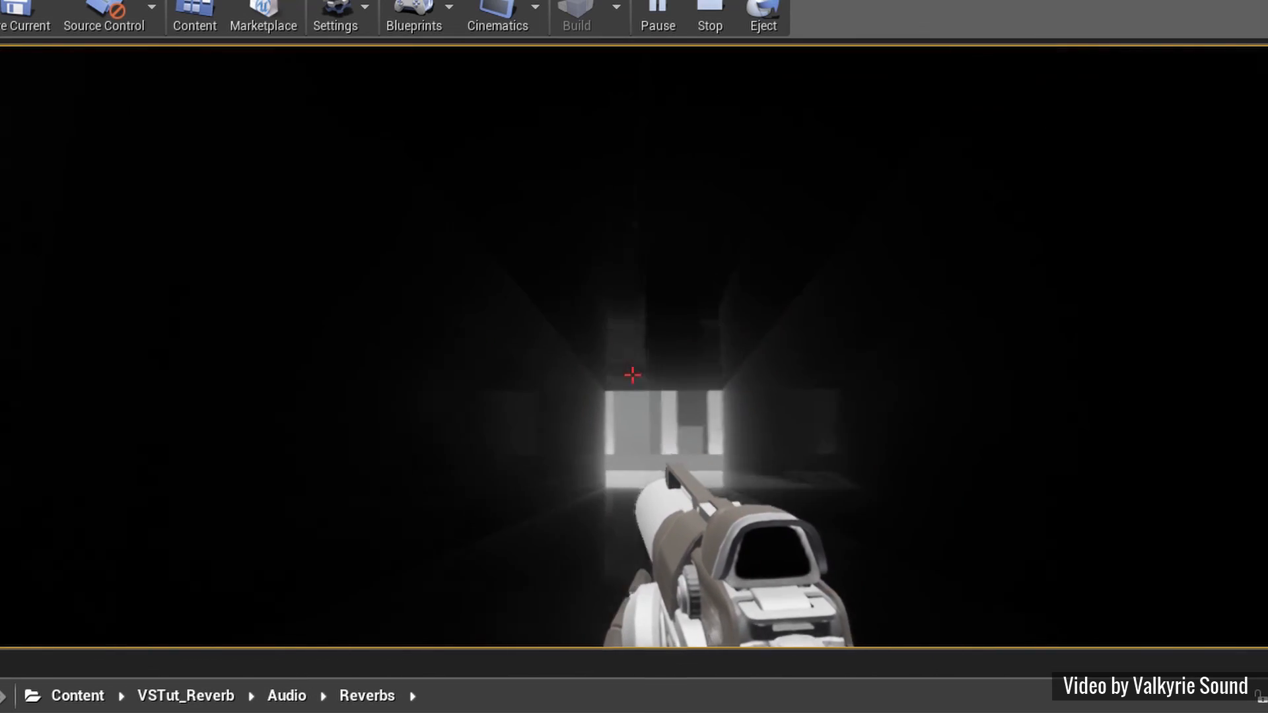
key("w")
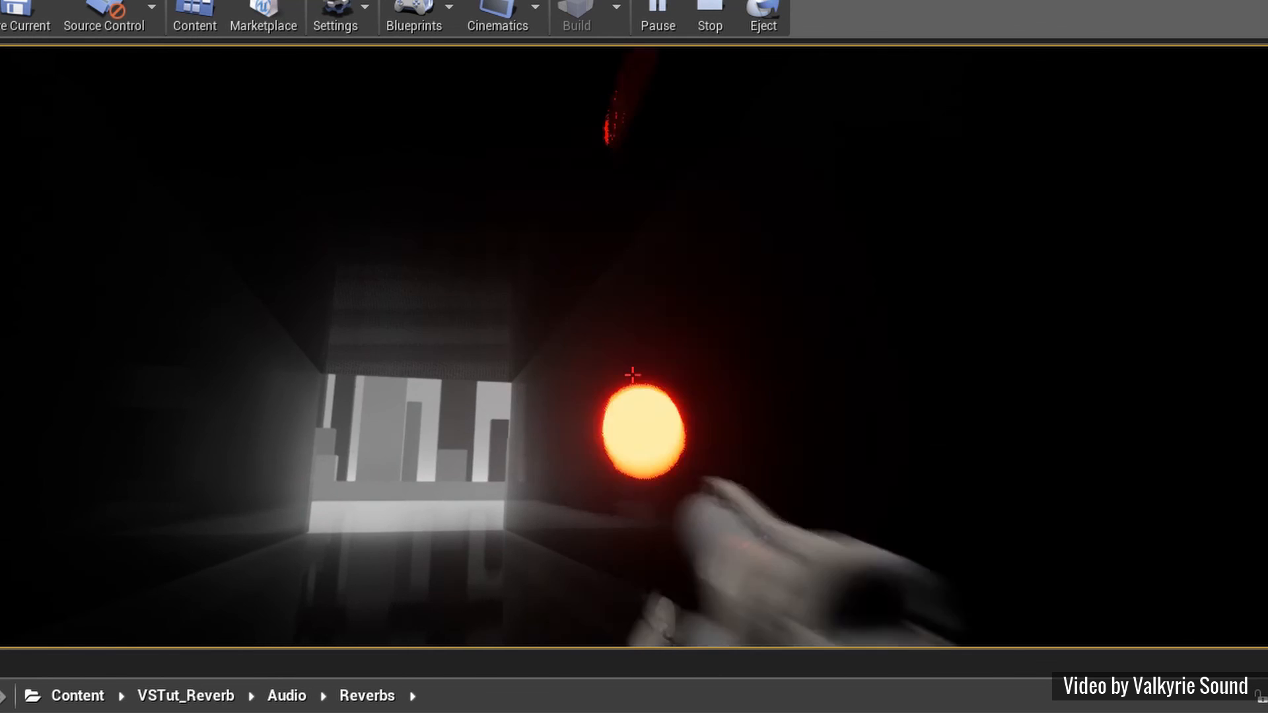
left_click(633, 375)
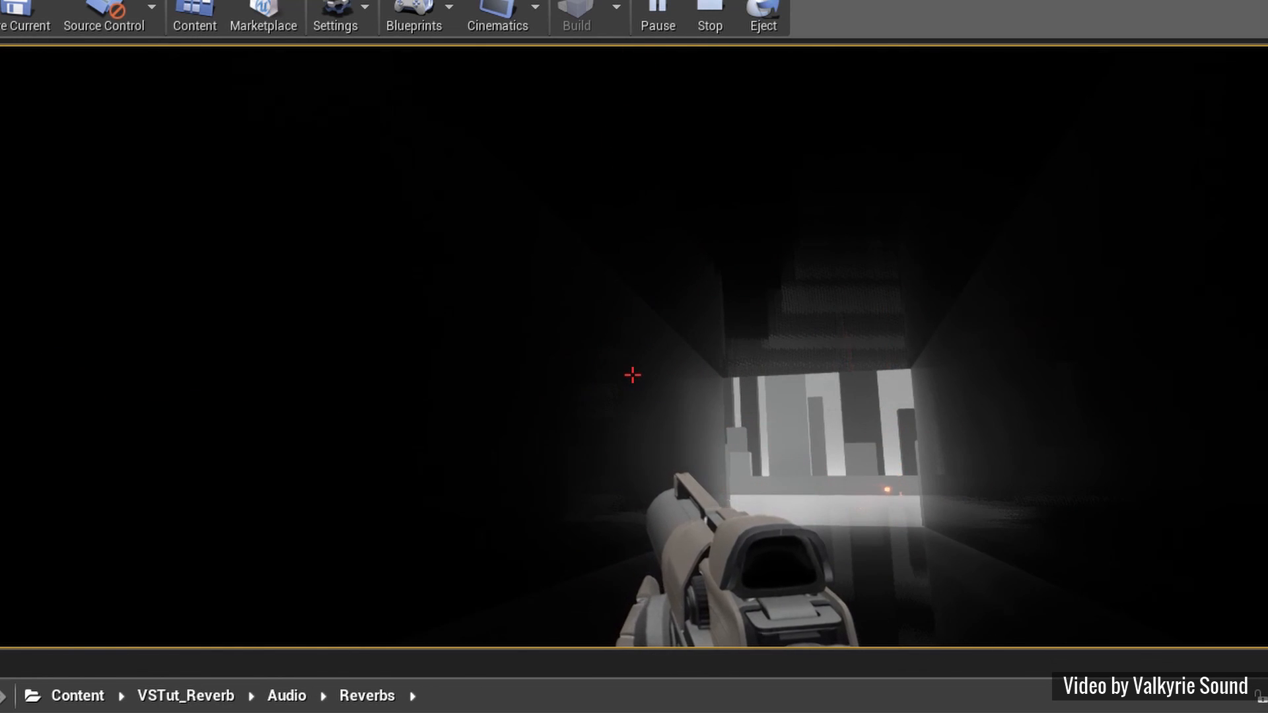
key("w")
left_click(632, 376)
left_click(632, 375)
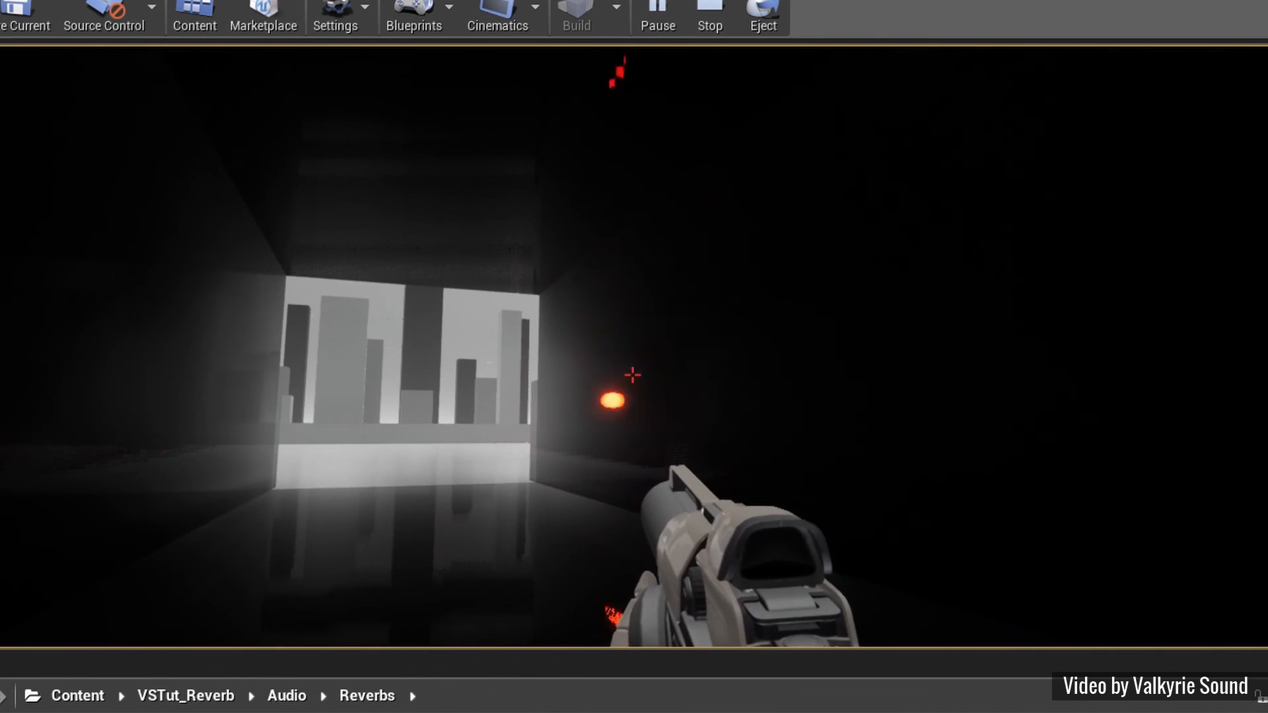
left_click(632, 375)
left_click(633, 375)
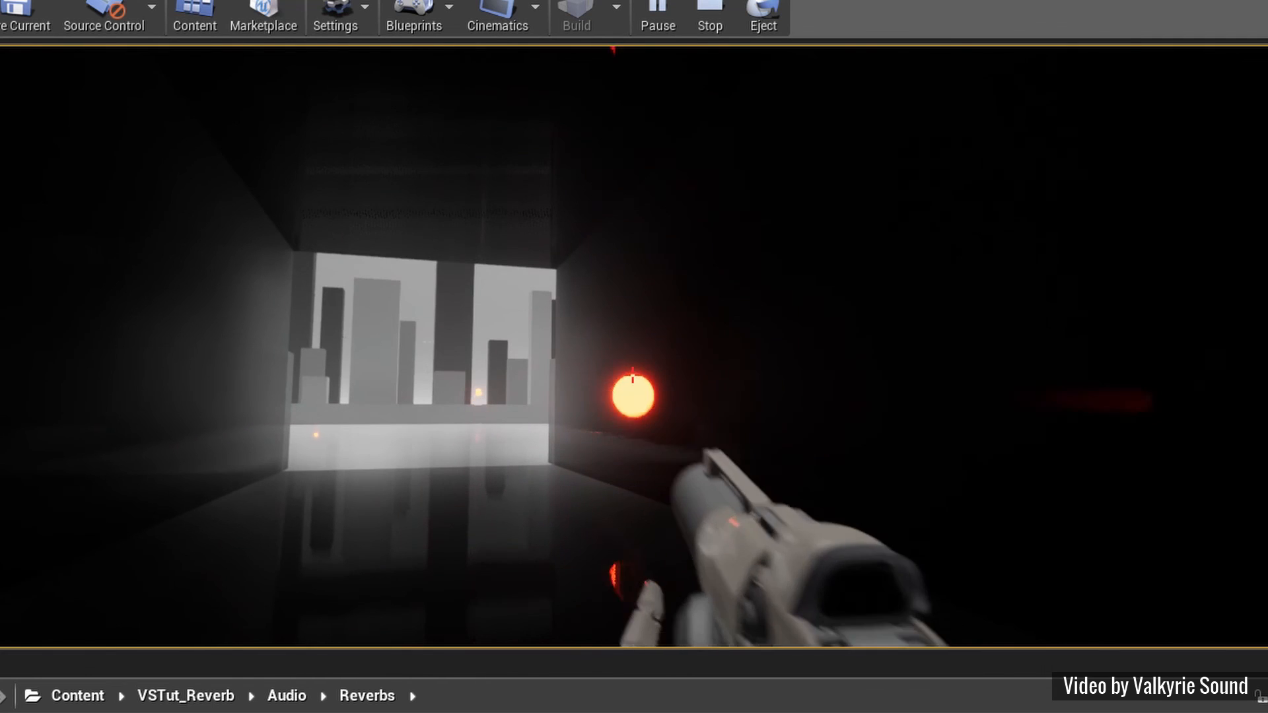
Walk out of the hallway into the open city area and fire test shots around it to audition the outdoor reverb
key("w")
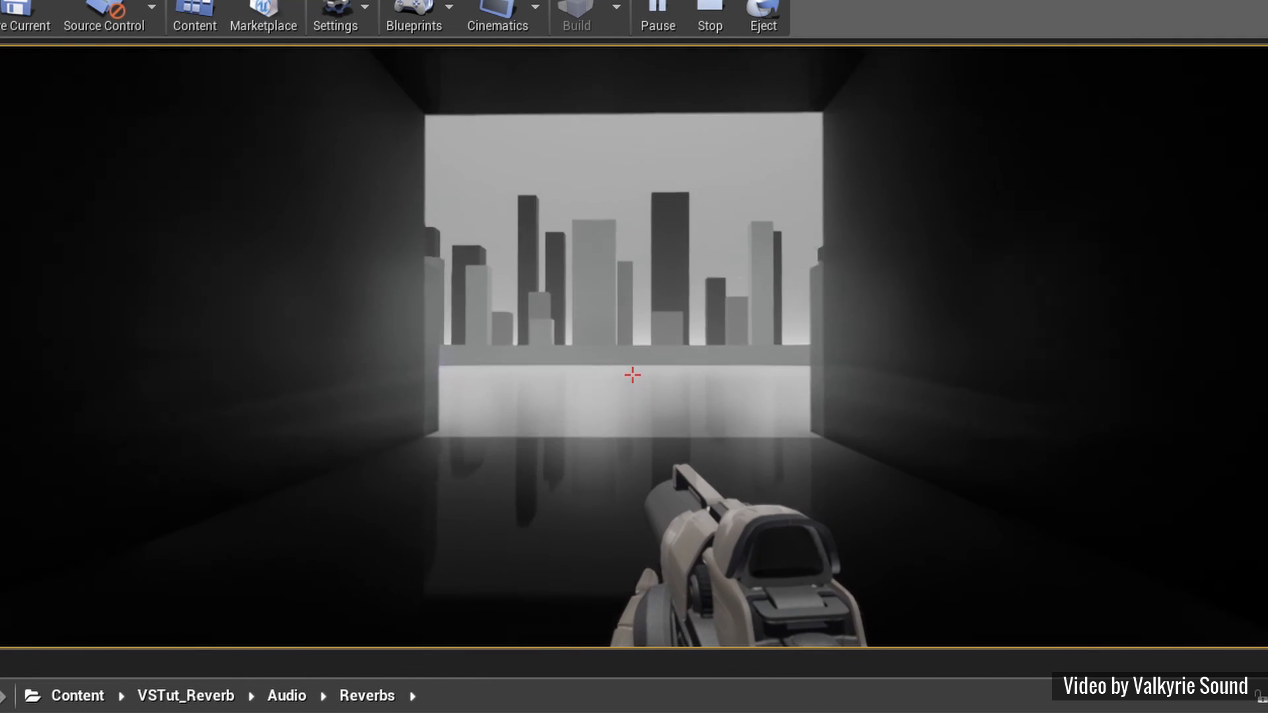
key("w")
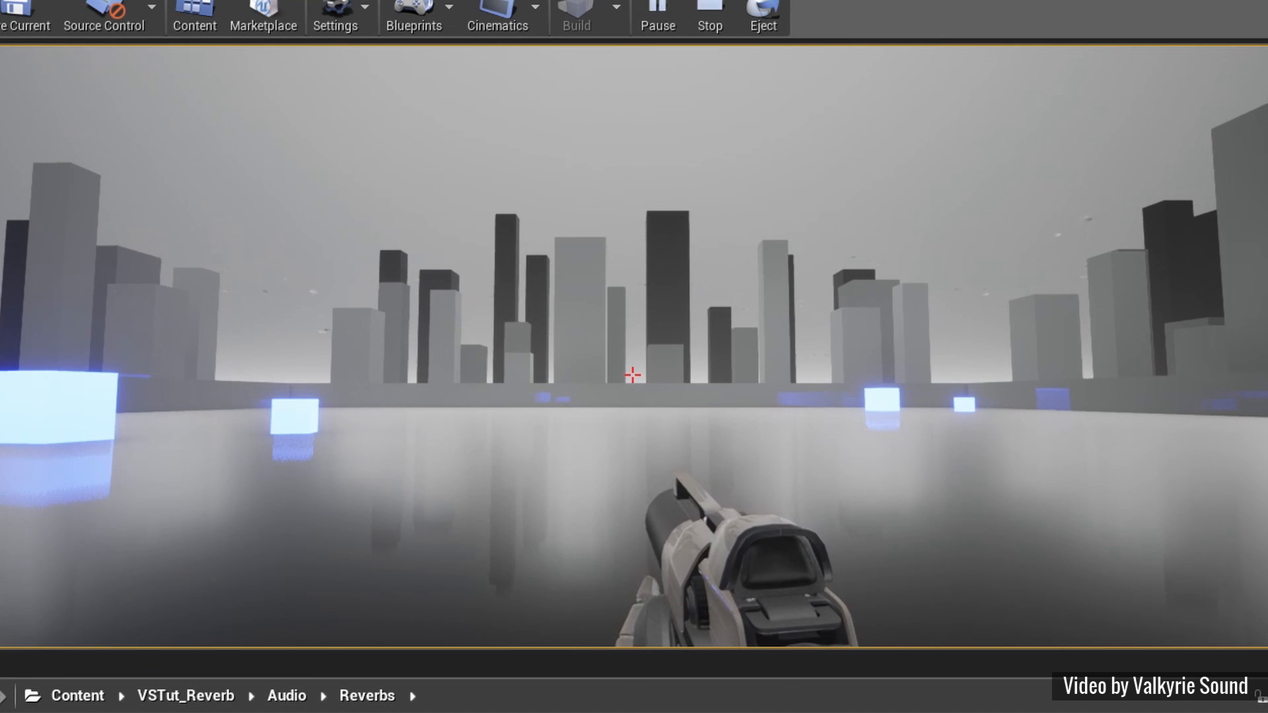
key("w")
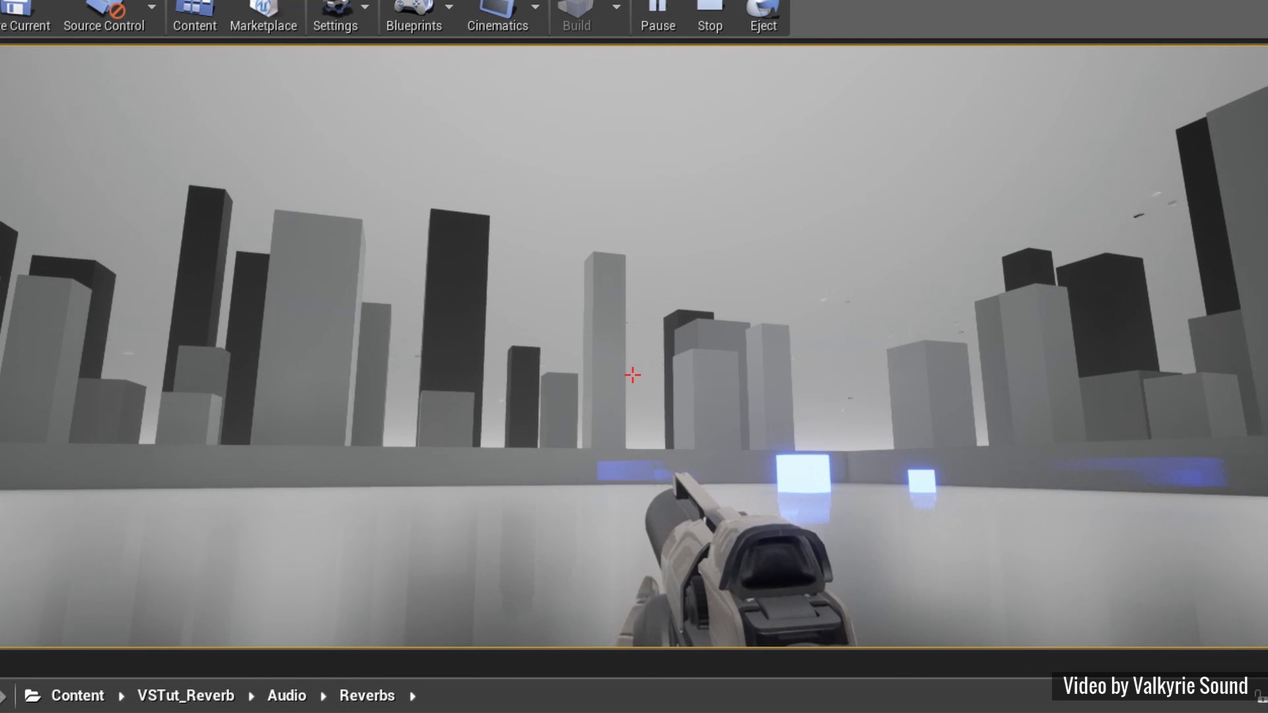
left_click(632, 375)
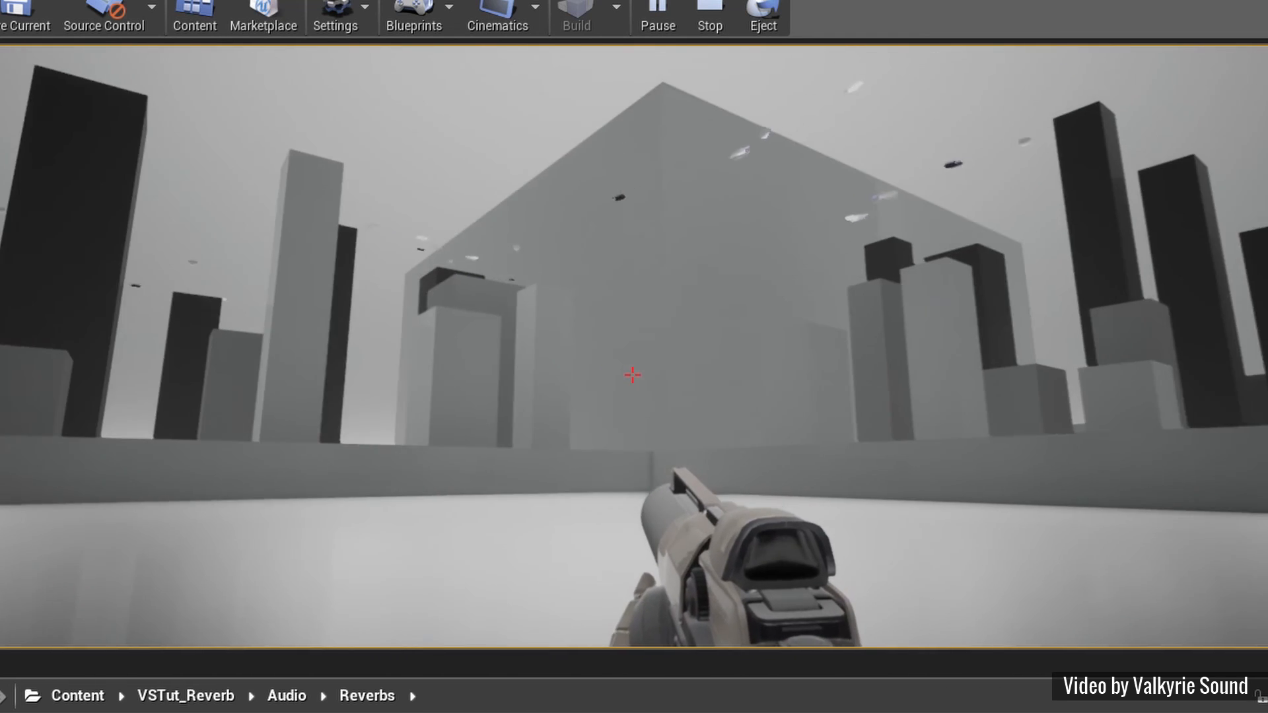
left_click(632, 375)
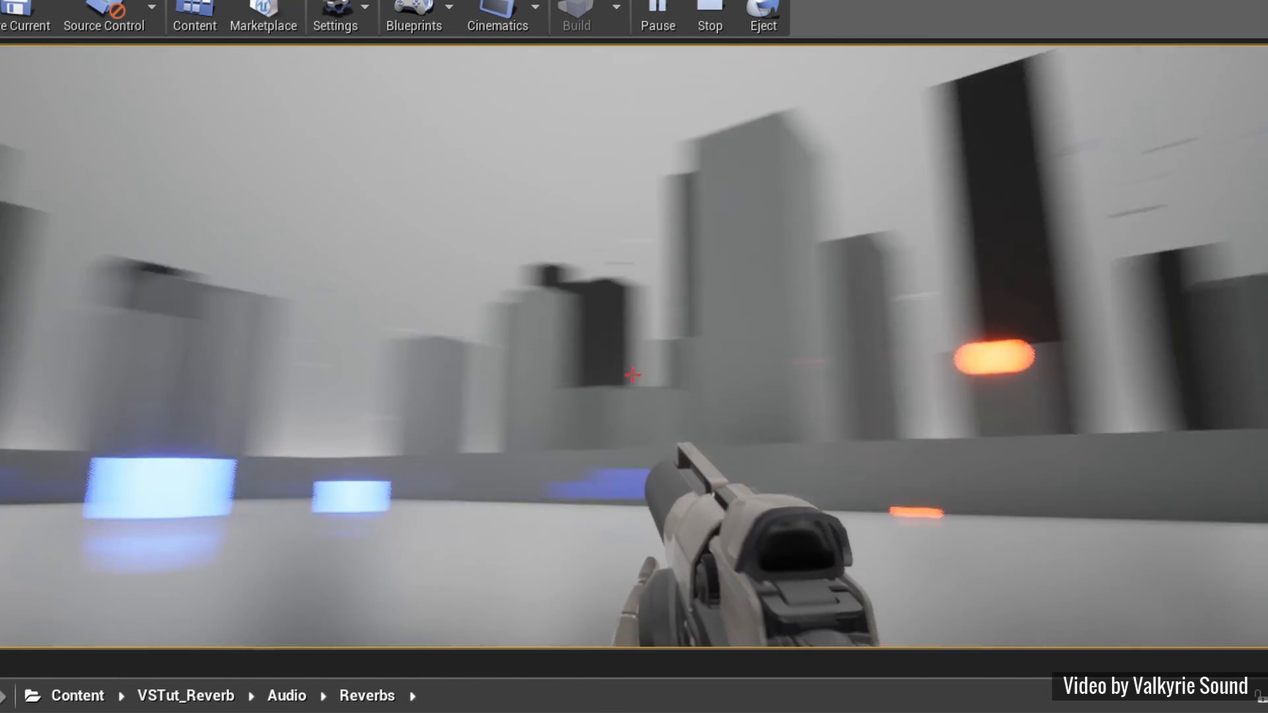
left_click(632, 375)
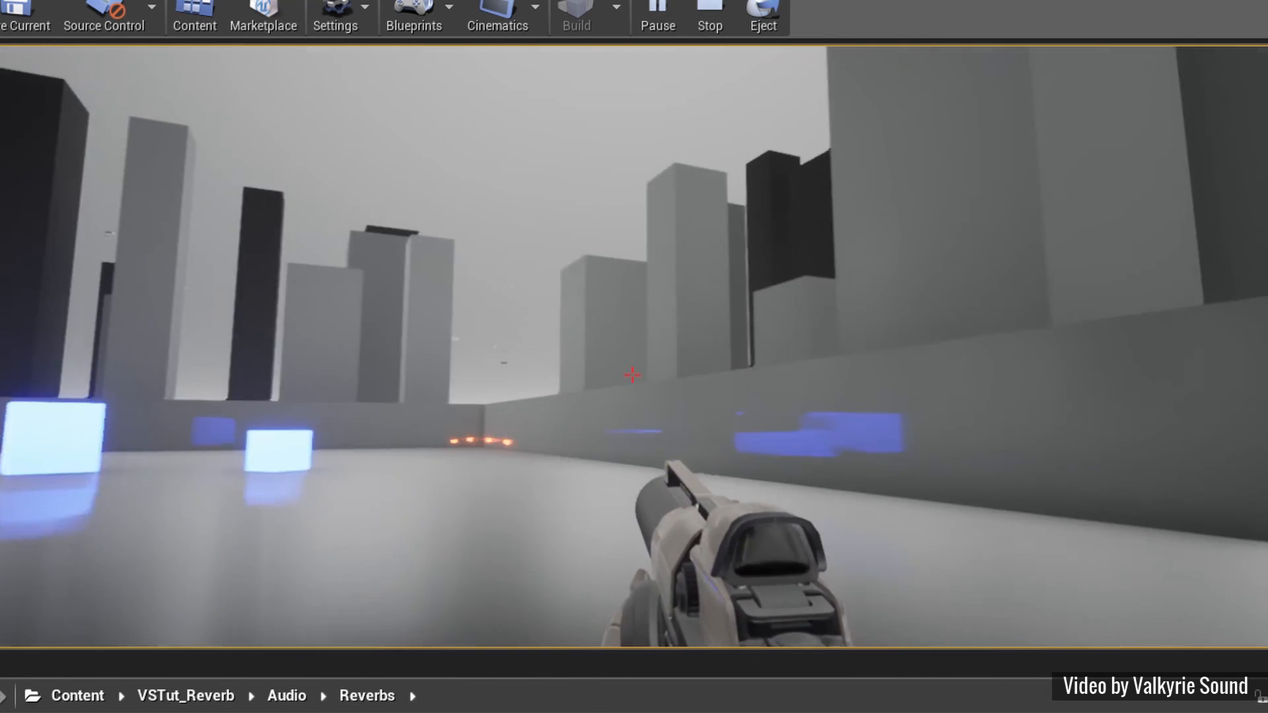
left_click(632, 376)
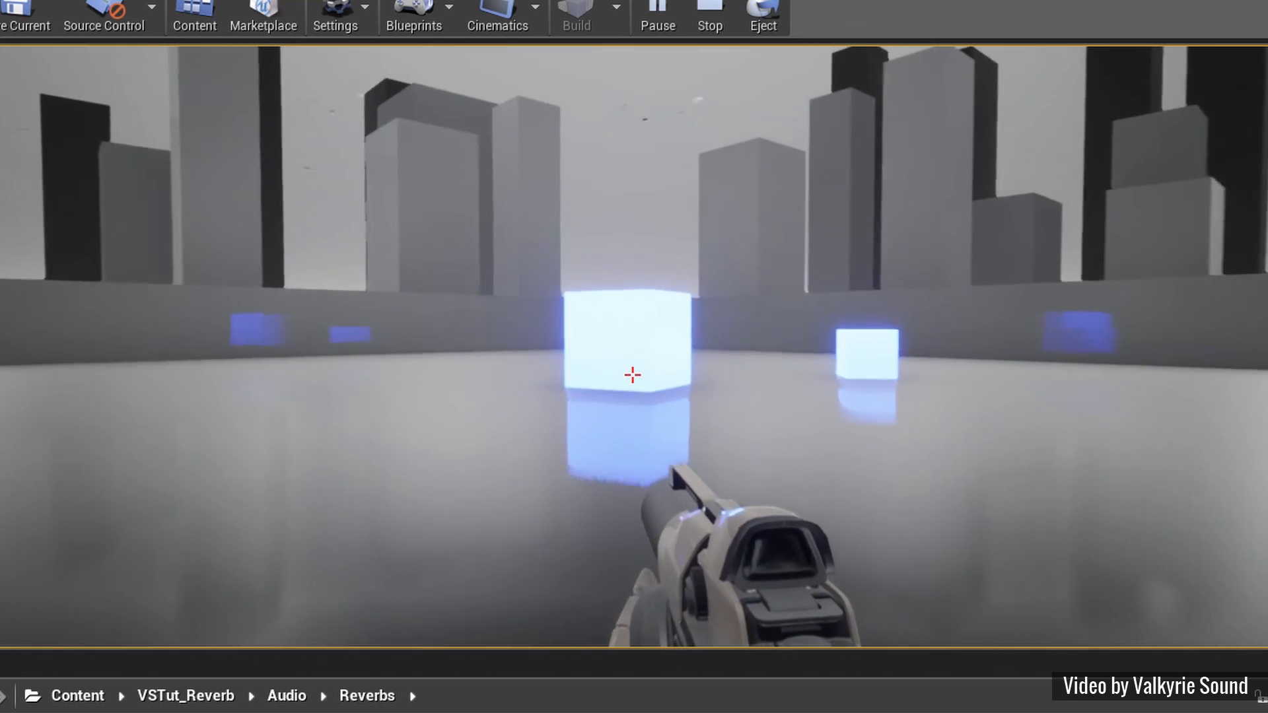
left_click(632, 375)
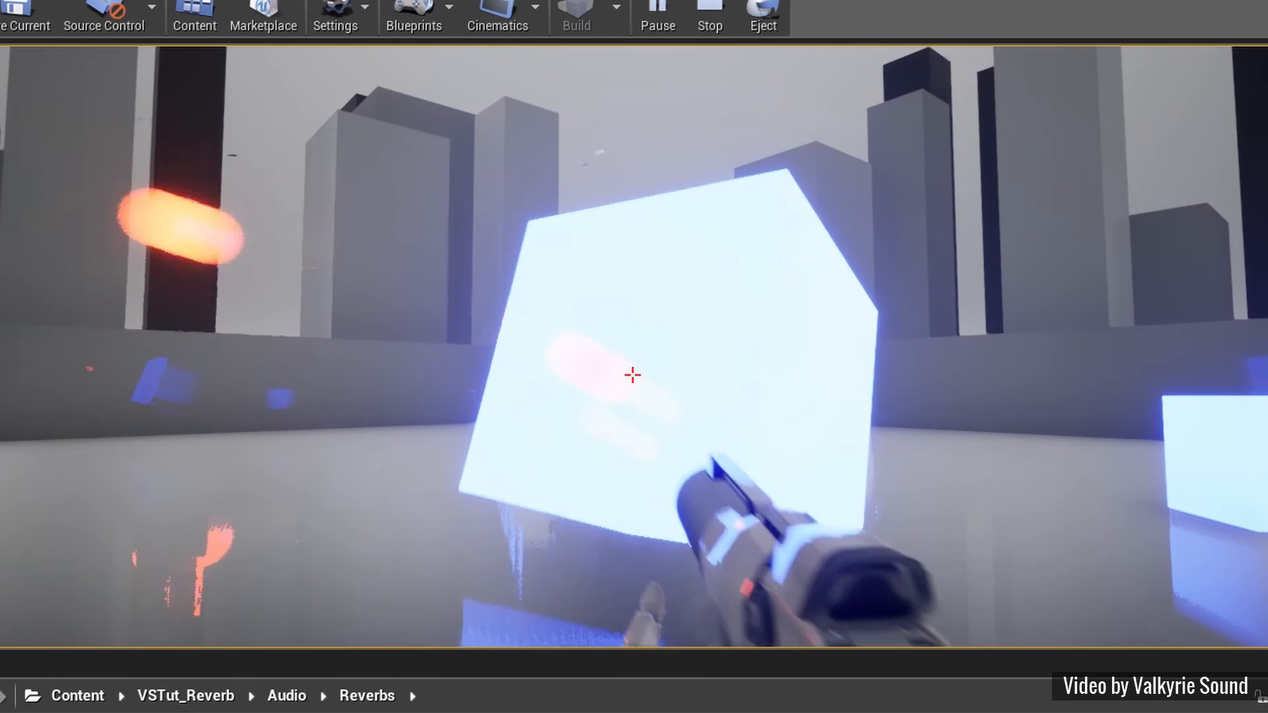
left_click(632, 375)
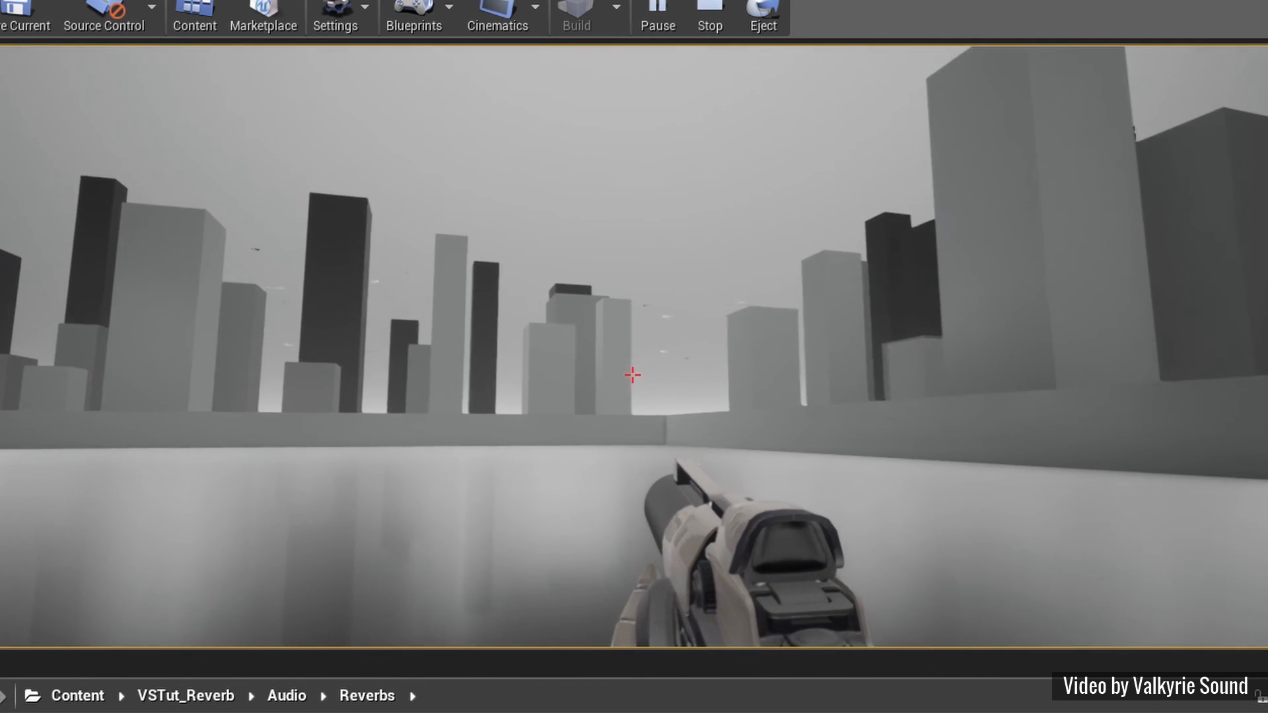
Move across the city area, fire a burst of test shots toward the tall buildings, and stop play
key("w")
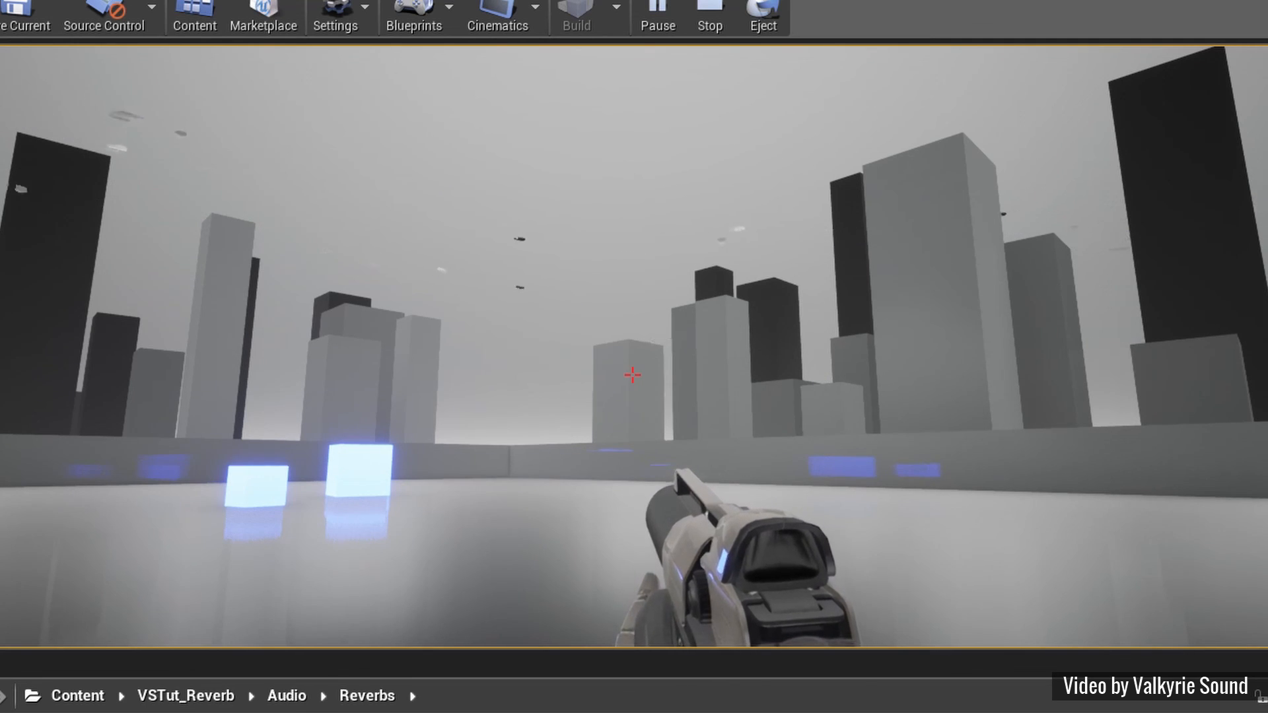
key("w")
left_click(633, 374)
left_click(633, 375)
left_click(632, 375)
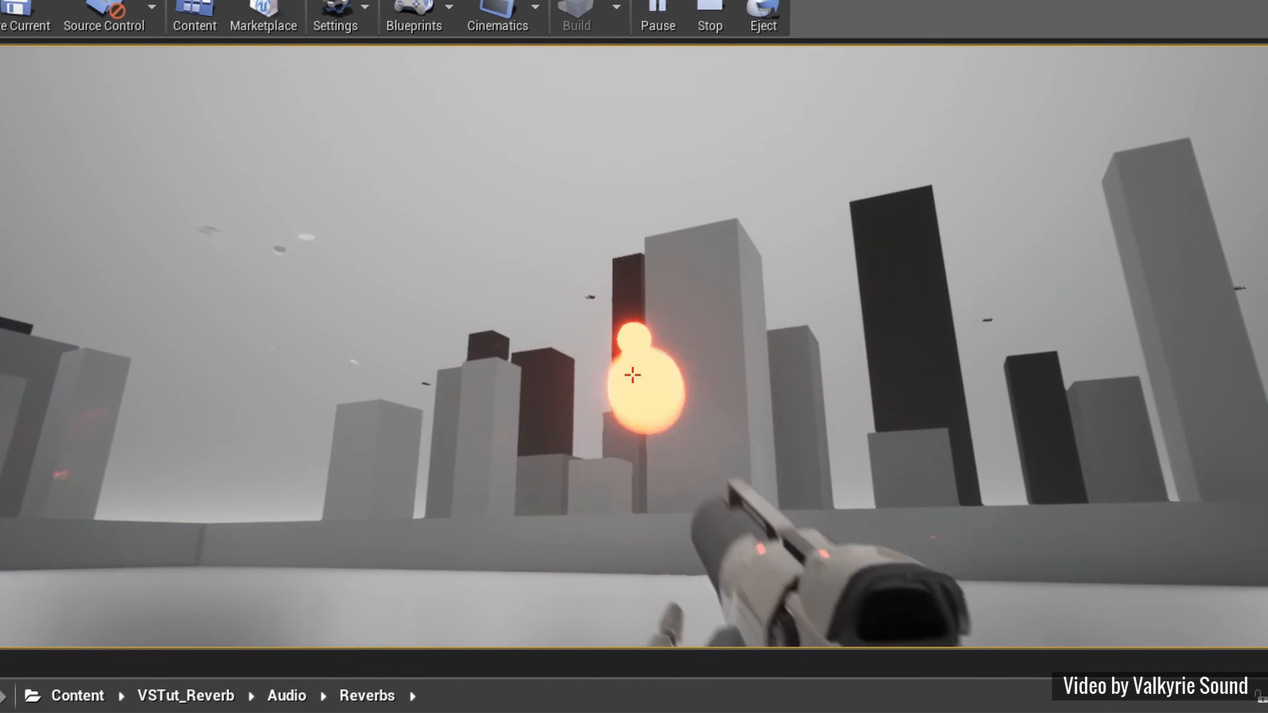
left_click(633, 375)
left_click(632, 375)
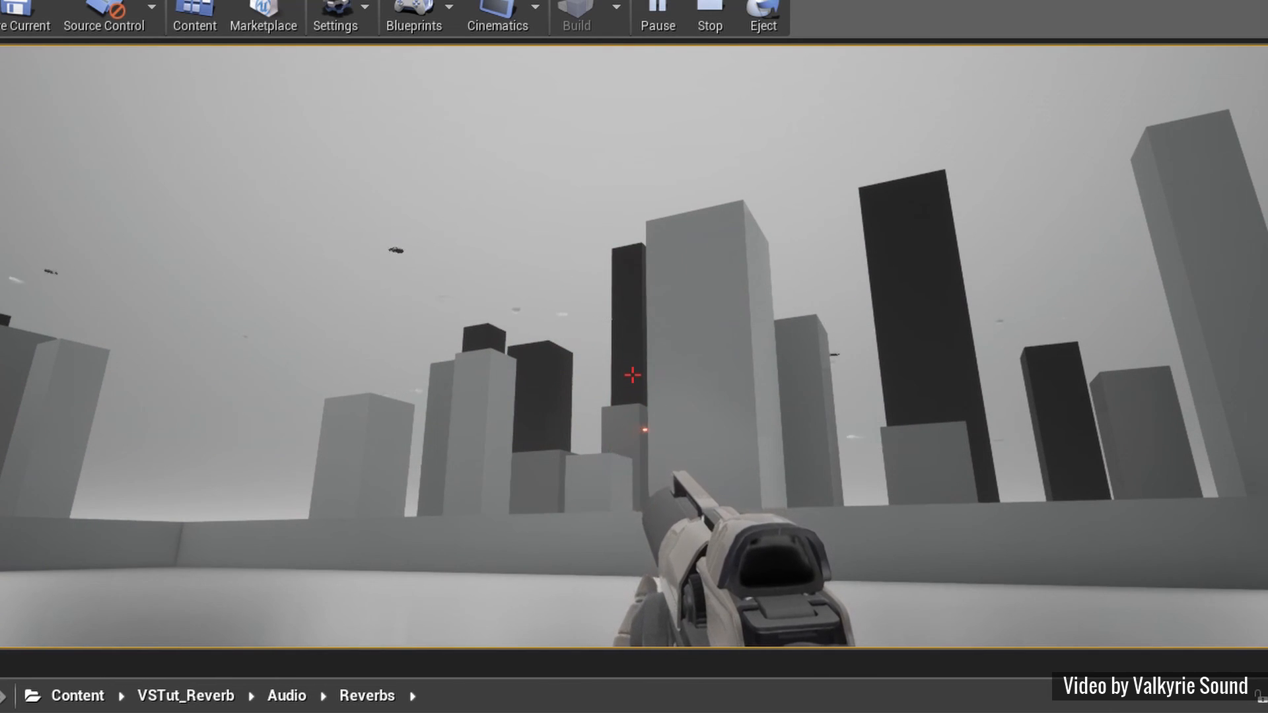
key("Escape")
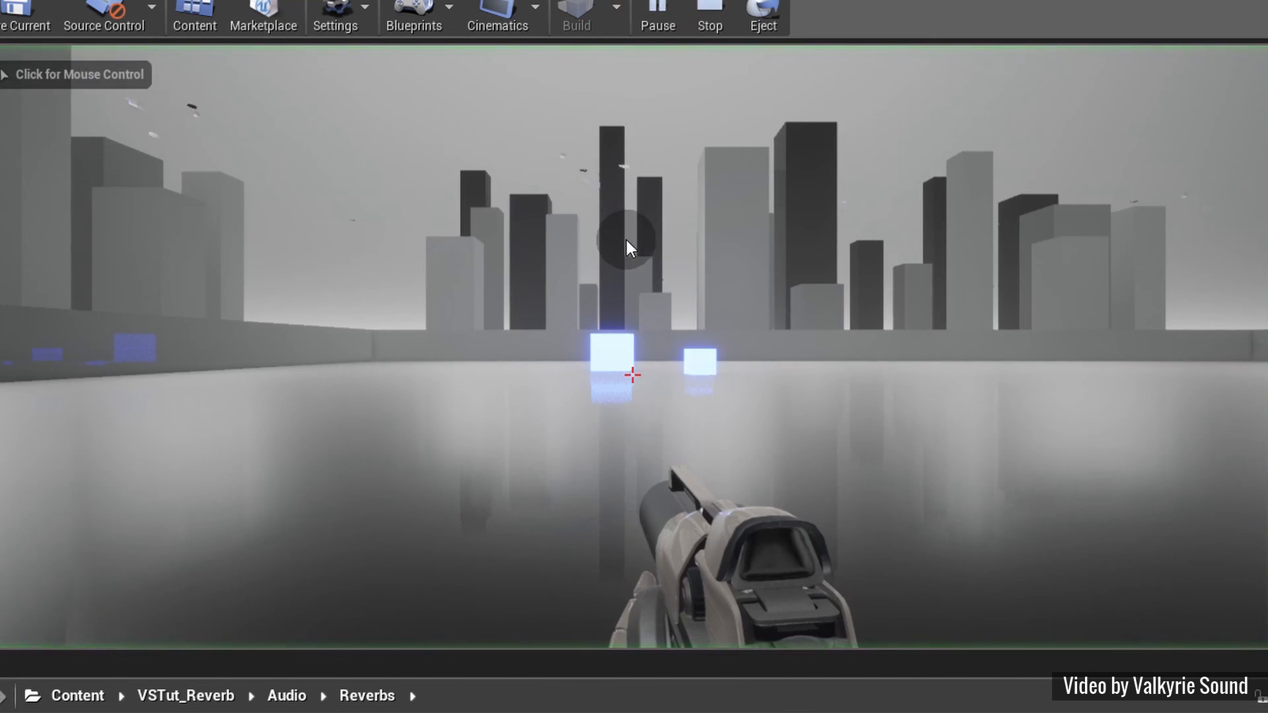
Take control of the replayed level in the city area, move around, and fire more test shots to compare the reverb
left_click(626, 240)
key("w")
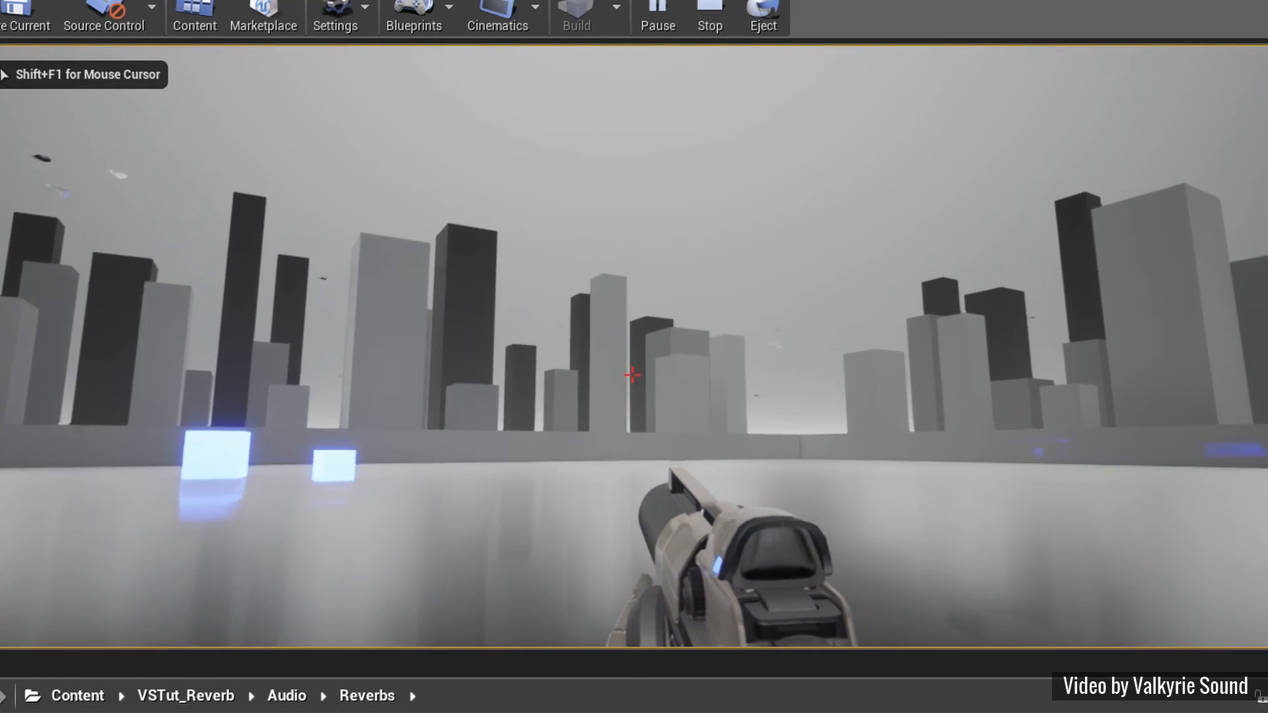
key("w")
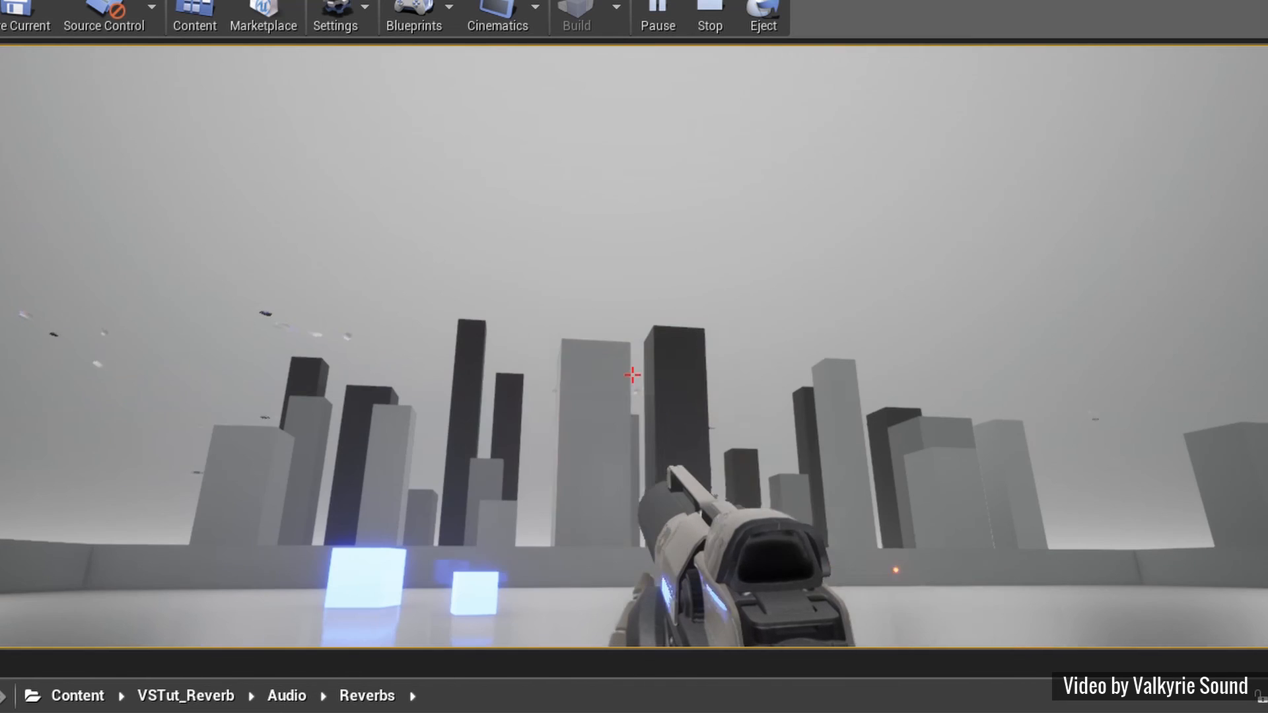
key("w")
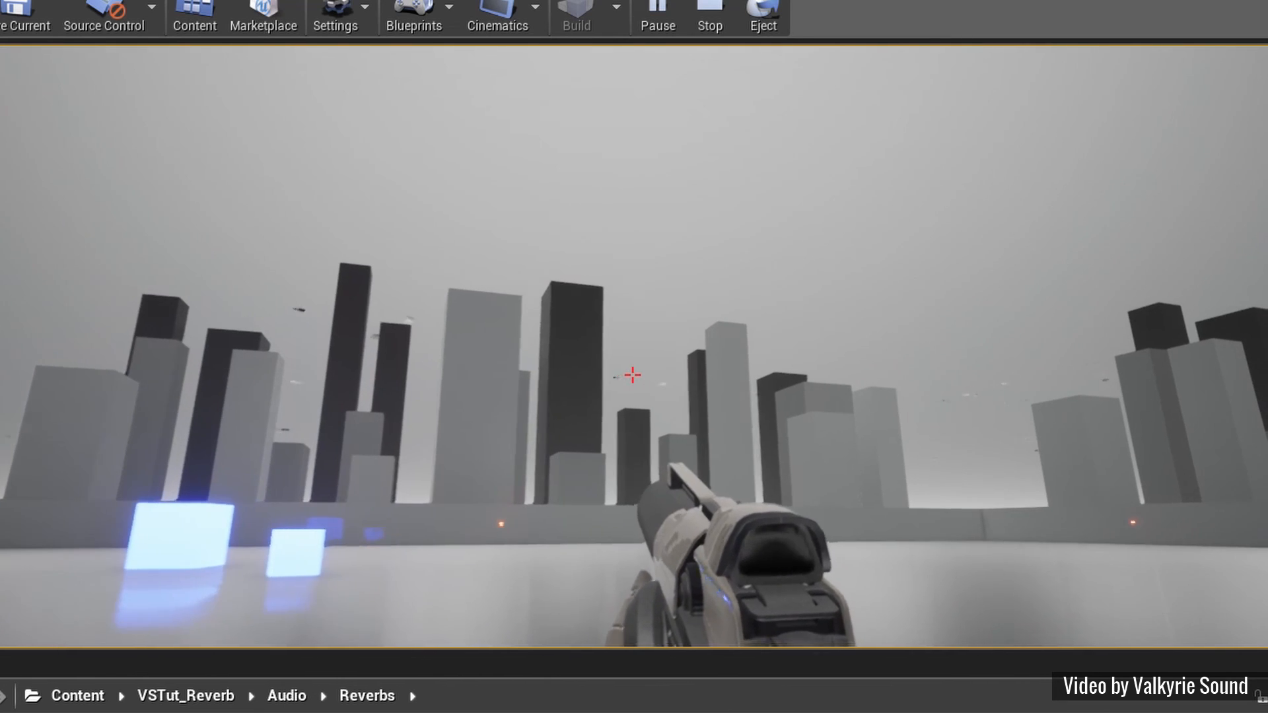
left_click(632, 375)
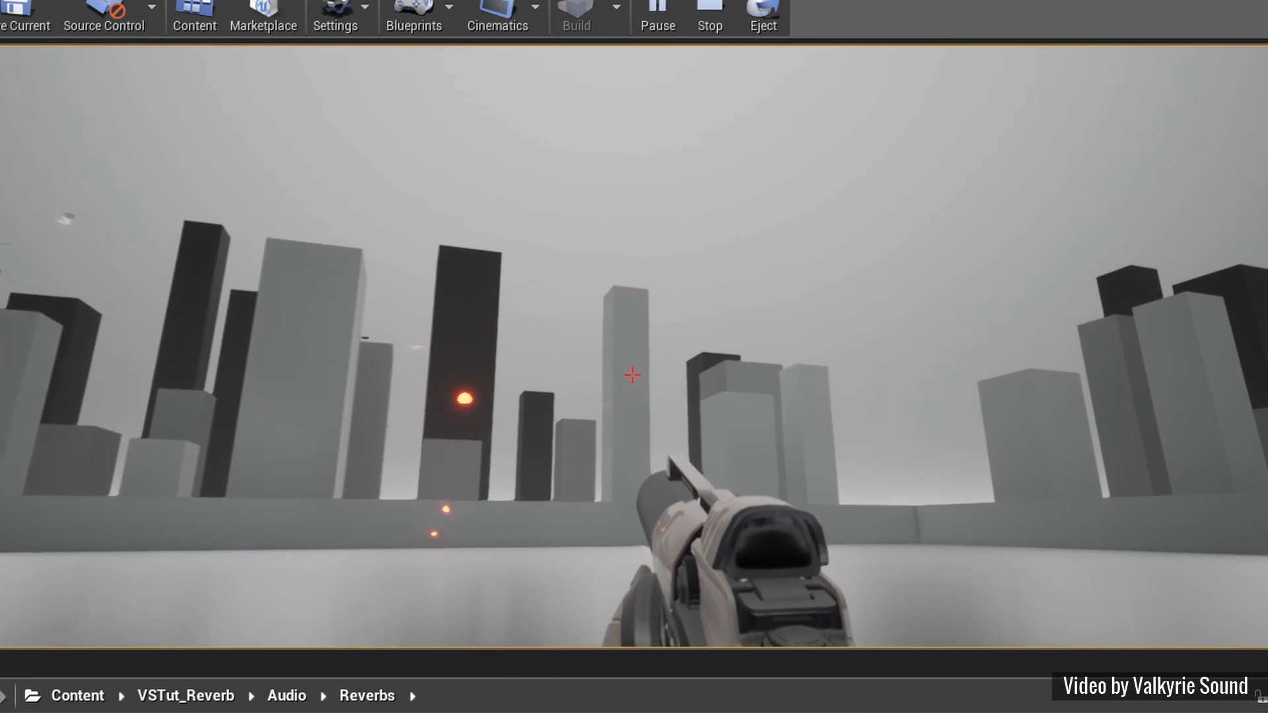
left_click(632, 375)
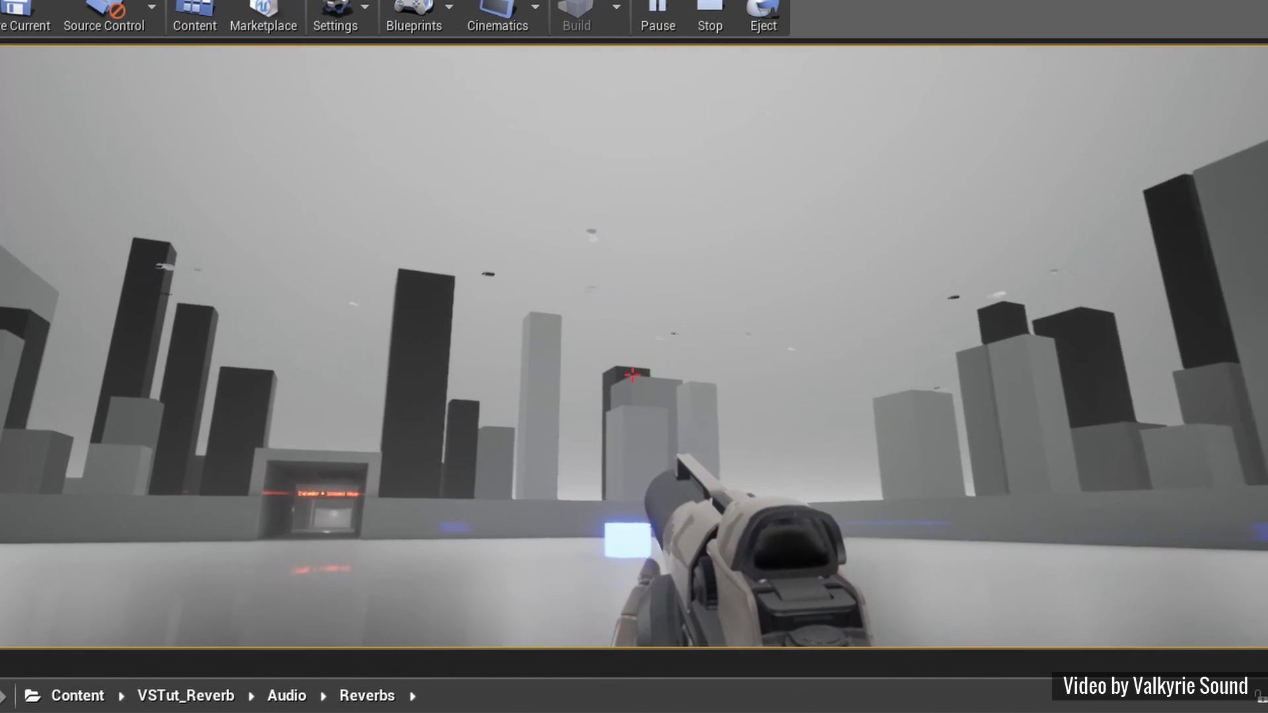
left_click(632, 376)
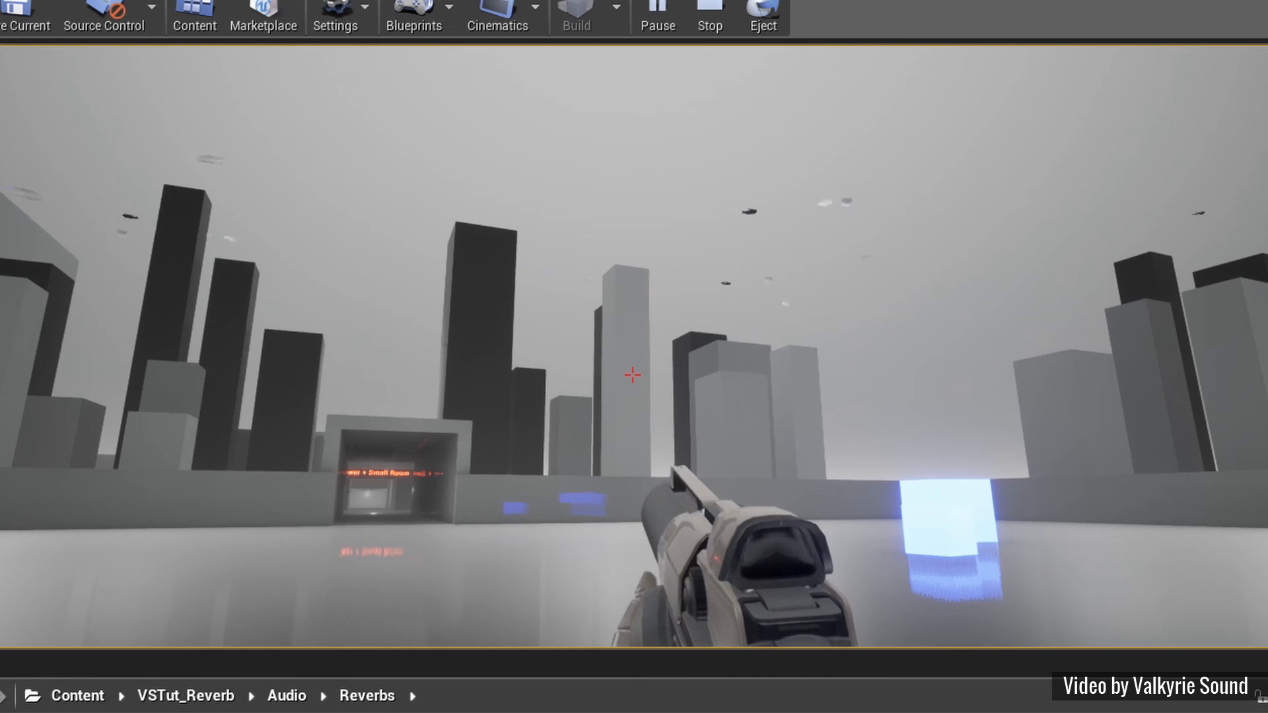
Fire several more test shots at the city buildings to audition the outdoor reverb, and stop play
left_click(632, 375)
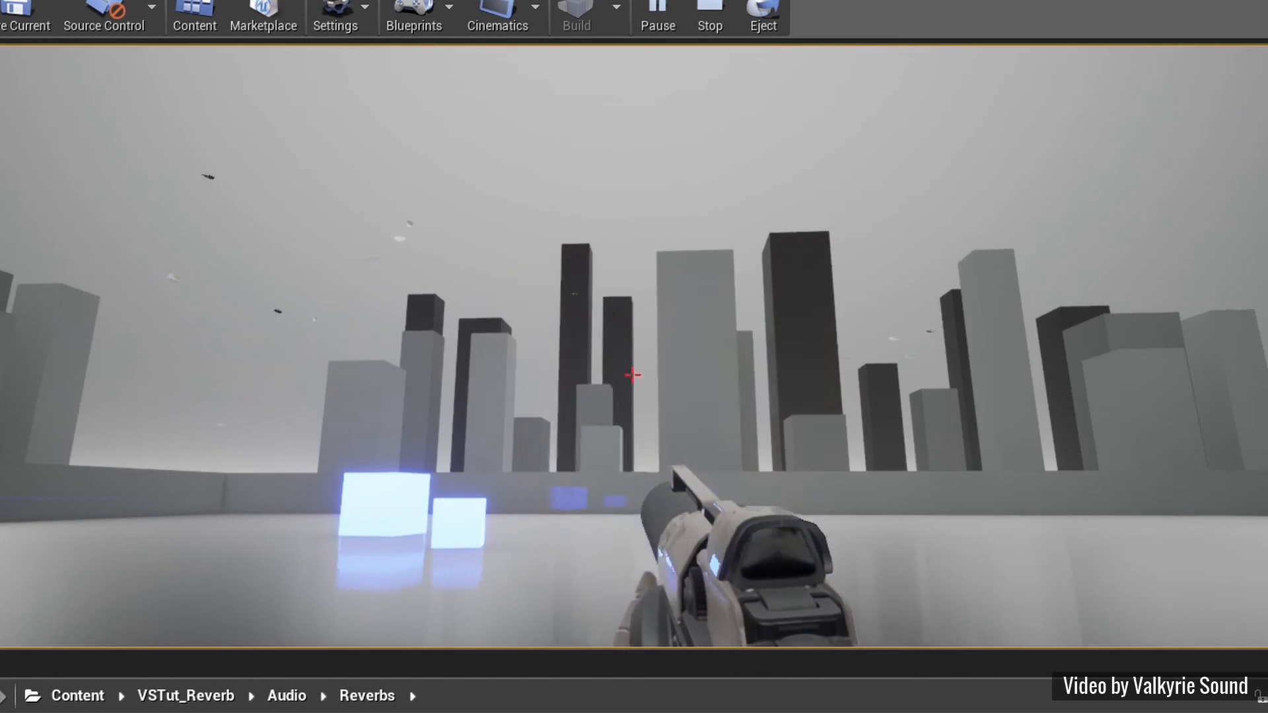
left_click(632, 375)
left_click(633, 375)
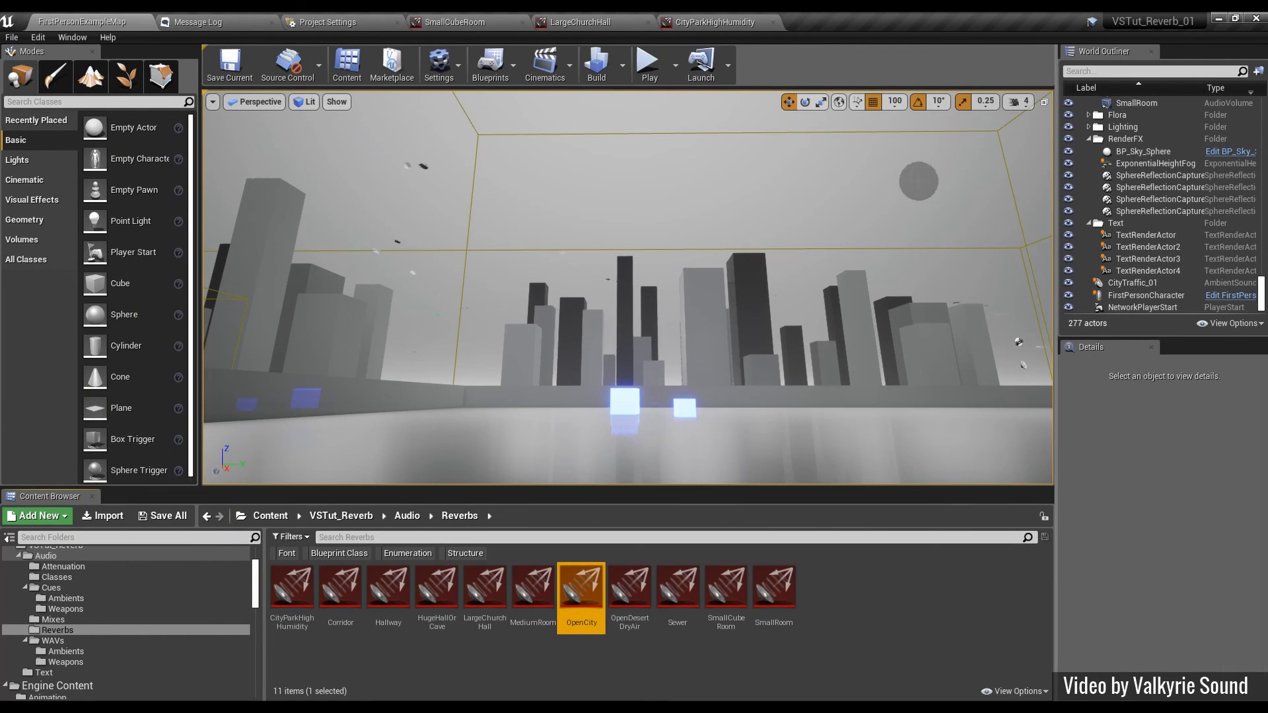
Select the OpenCity audio volume and assign the OpenCity reverb asset as its Reverb Effect
left_click(888, 133)
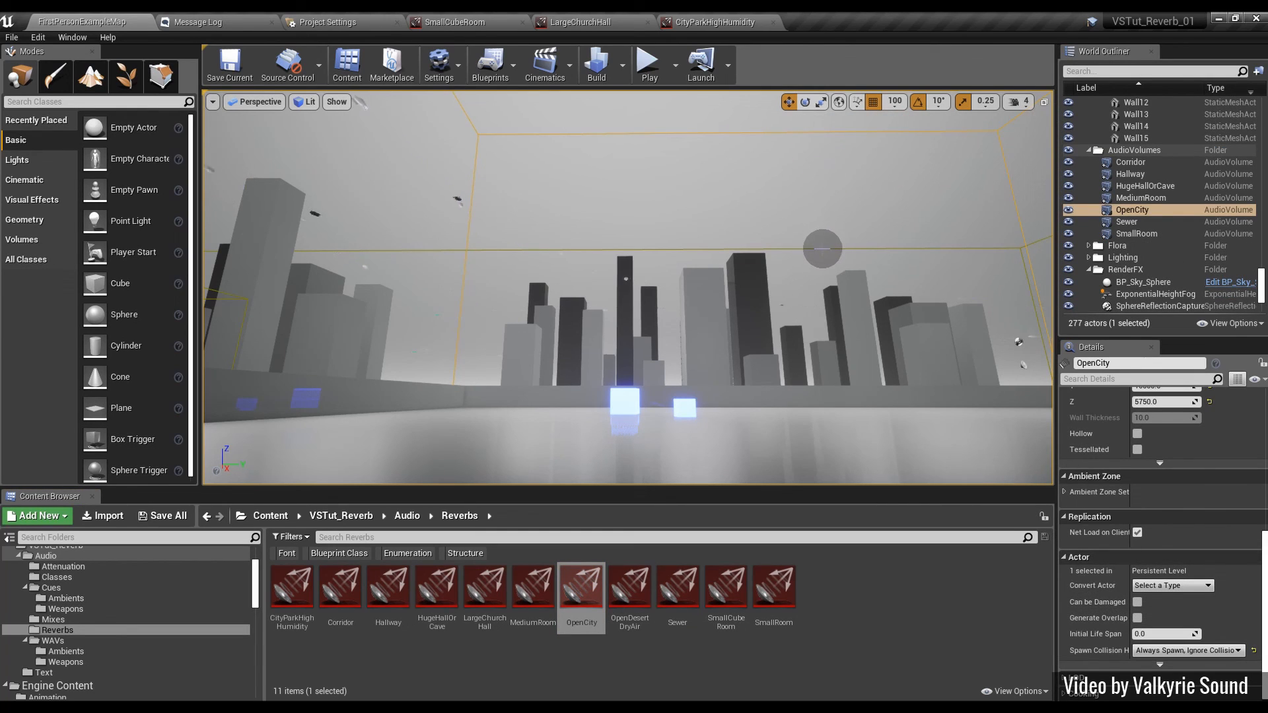
left_click(822, 249)
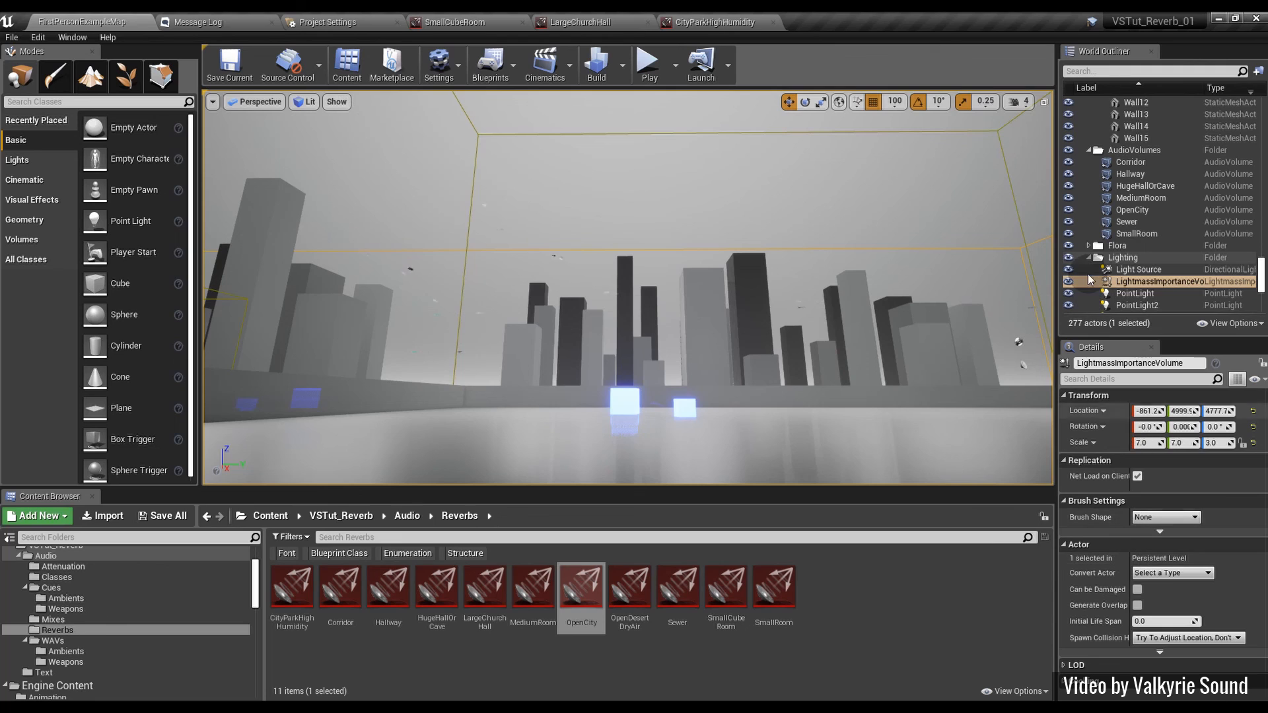
scroll(1142, 226, "up", 5)
scroll(1144, 229, "up", 6)
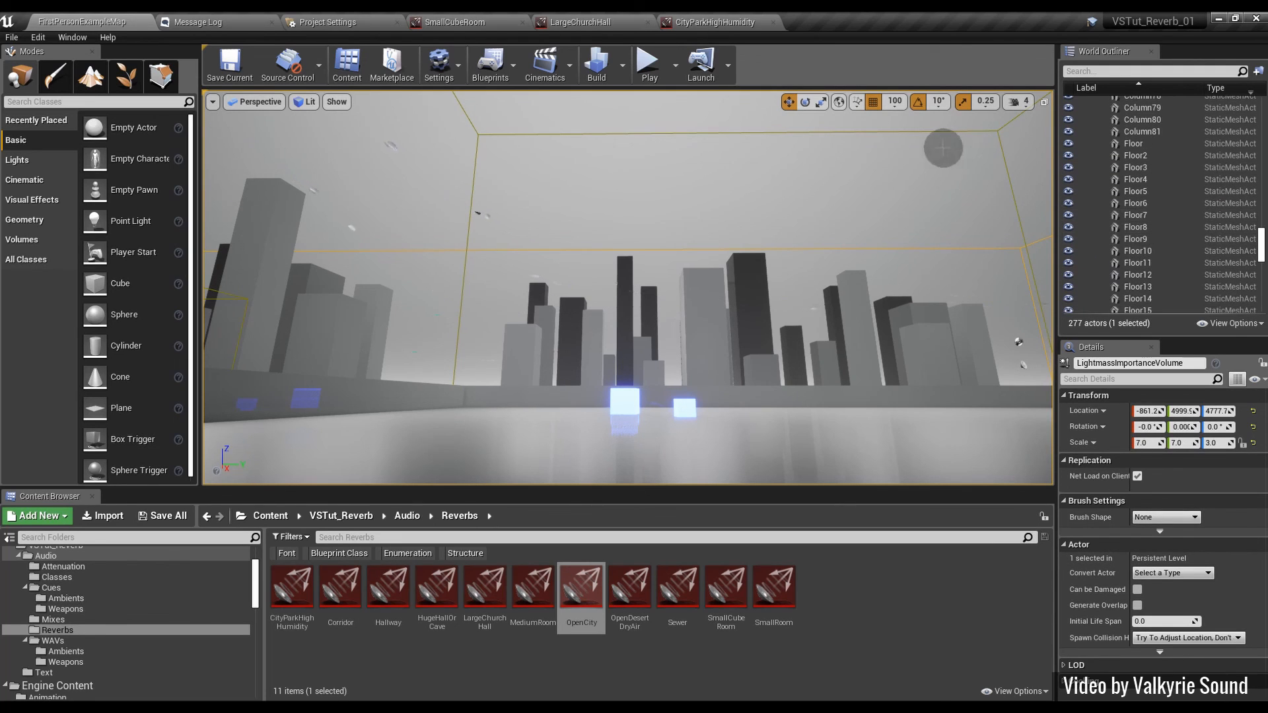
left_click(831, 131)
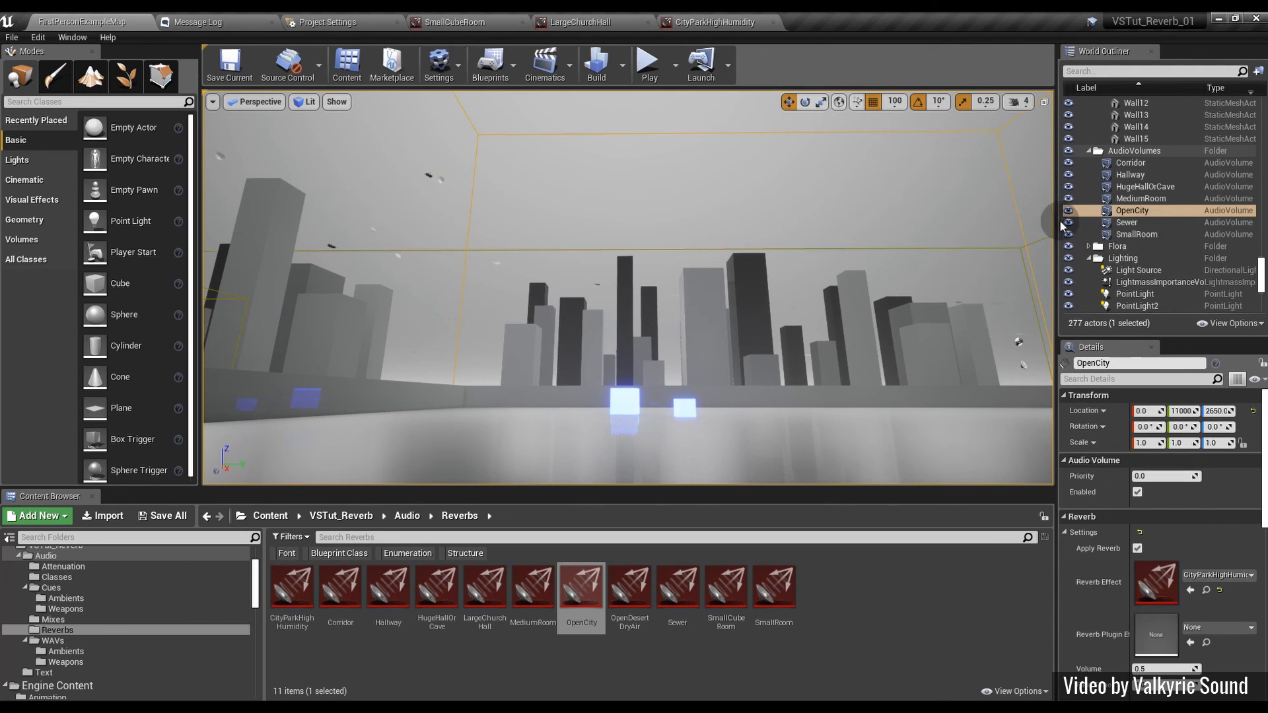
left_click(1190, 590)
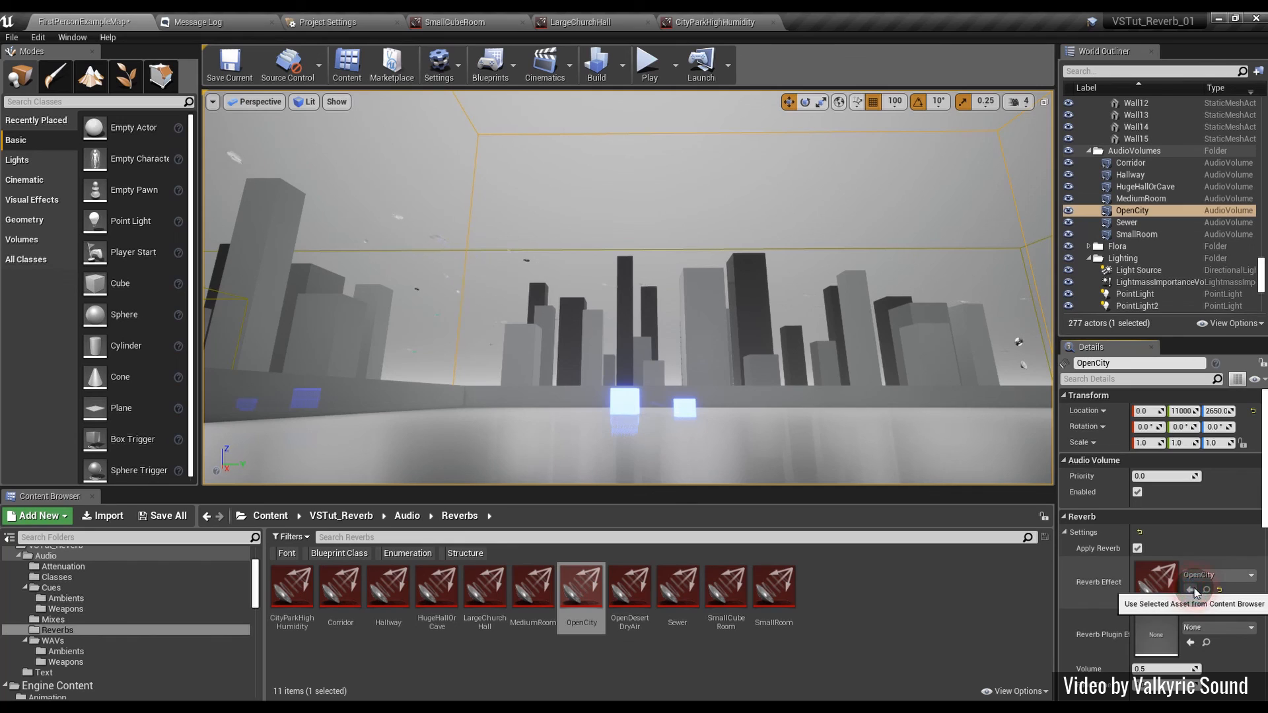
Open the OpenCity reverb asset, compare its parameters with those of CityParkHighHumidity, and save OpenCity
double_click(584, 588)
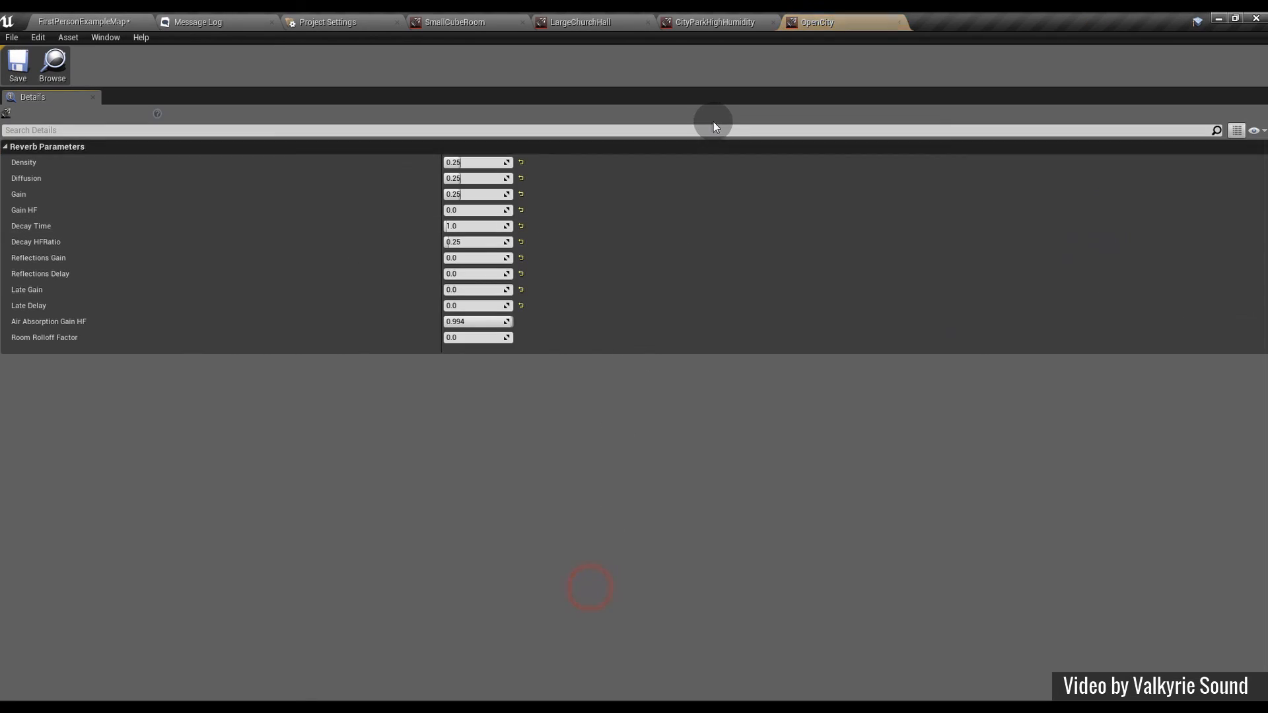
left_click(751, 27)
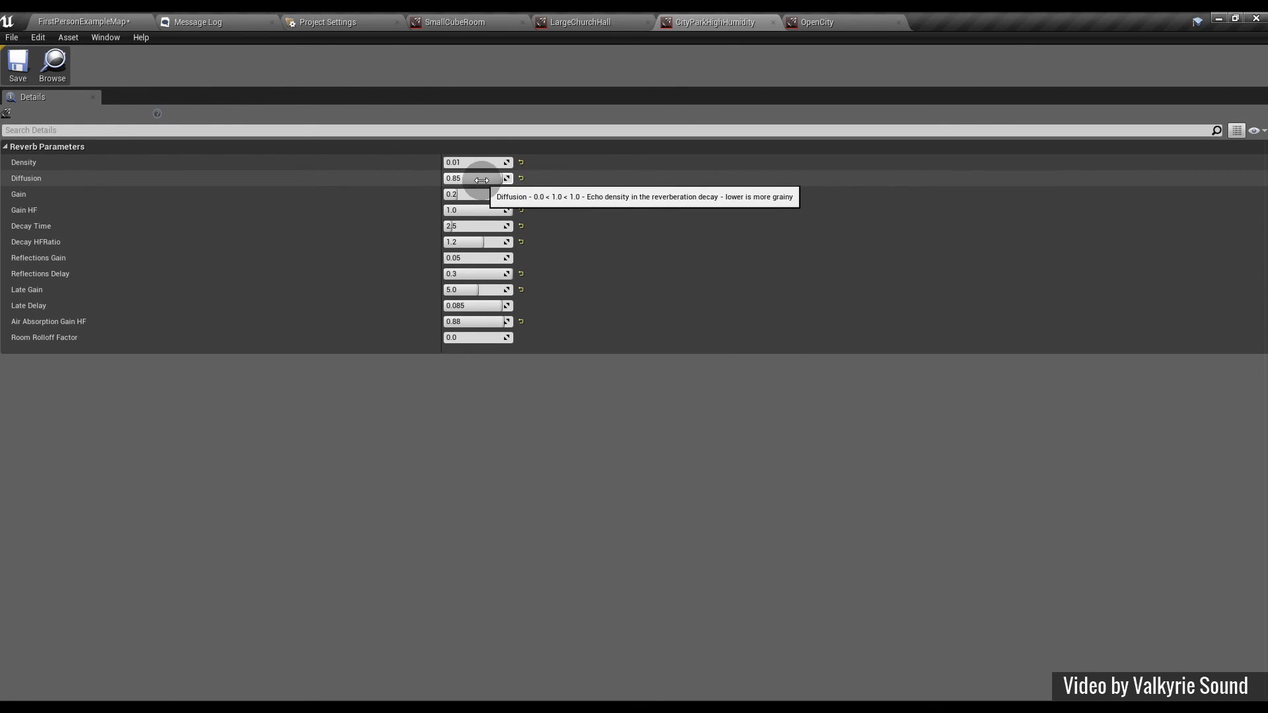
left_click(834, 24)
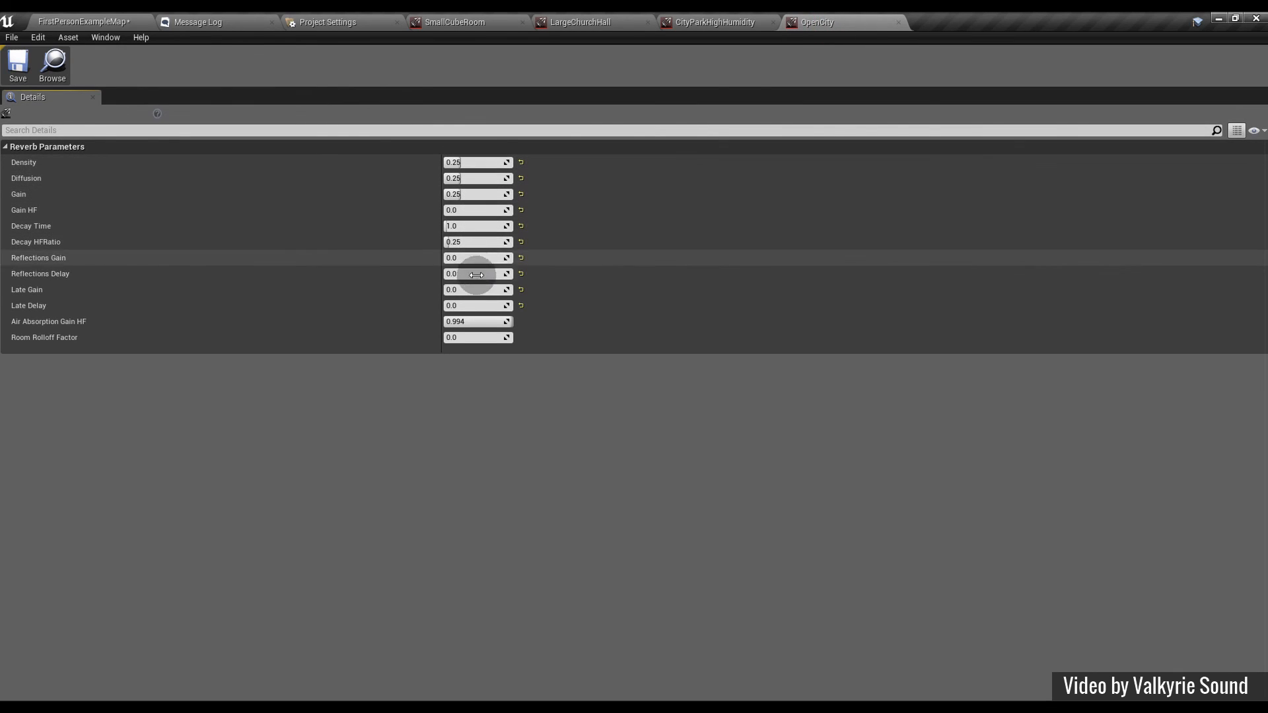
left_click(25, 66)
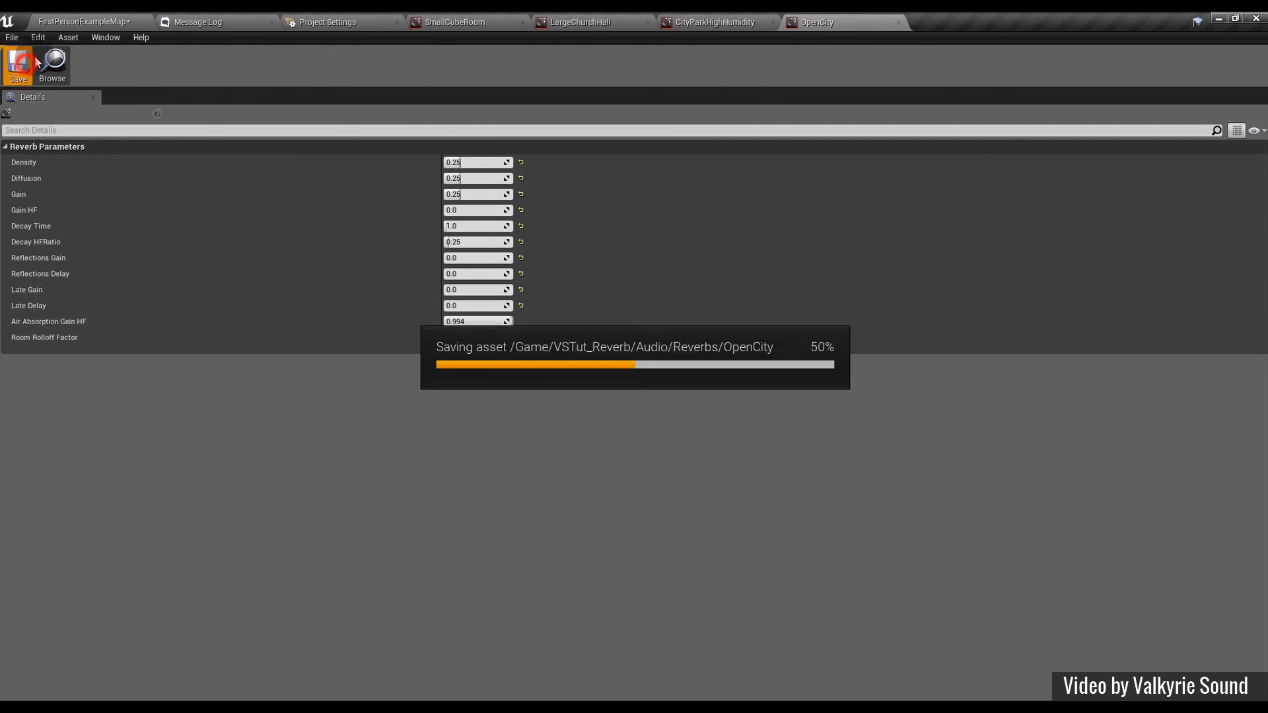
Play the level, fire test shots in several directions across the city to audition the OpenCity reverb, and stop play
left_click(93, 21)
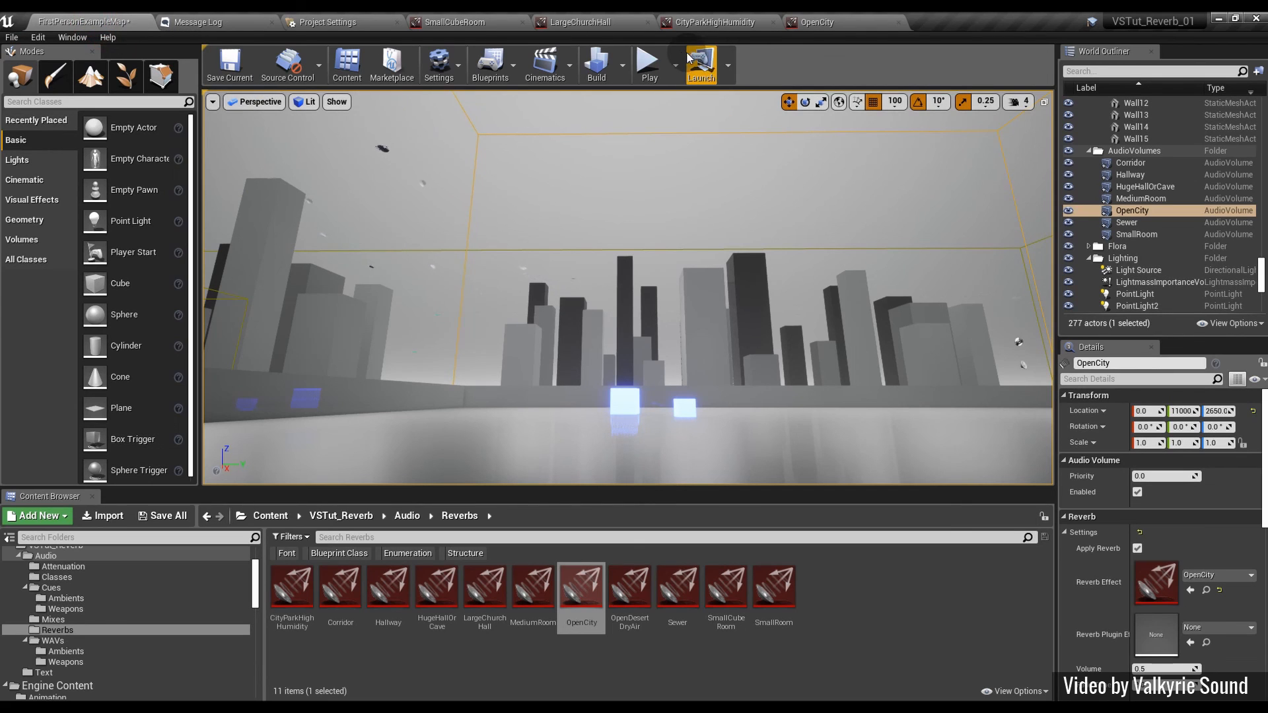
left_click(649, 61)
left_click(633, 305)
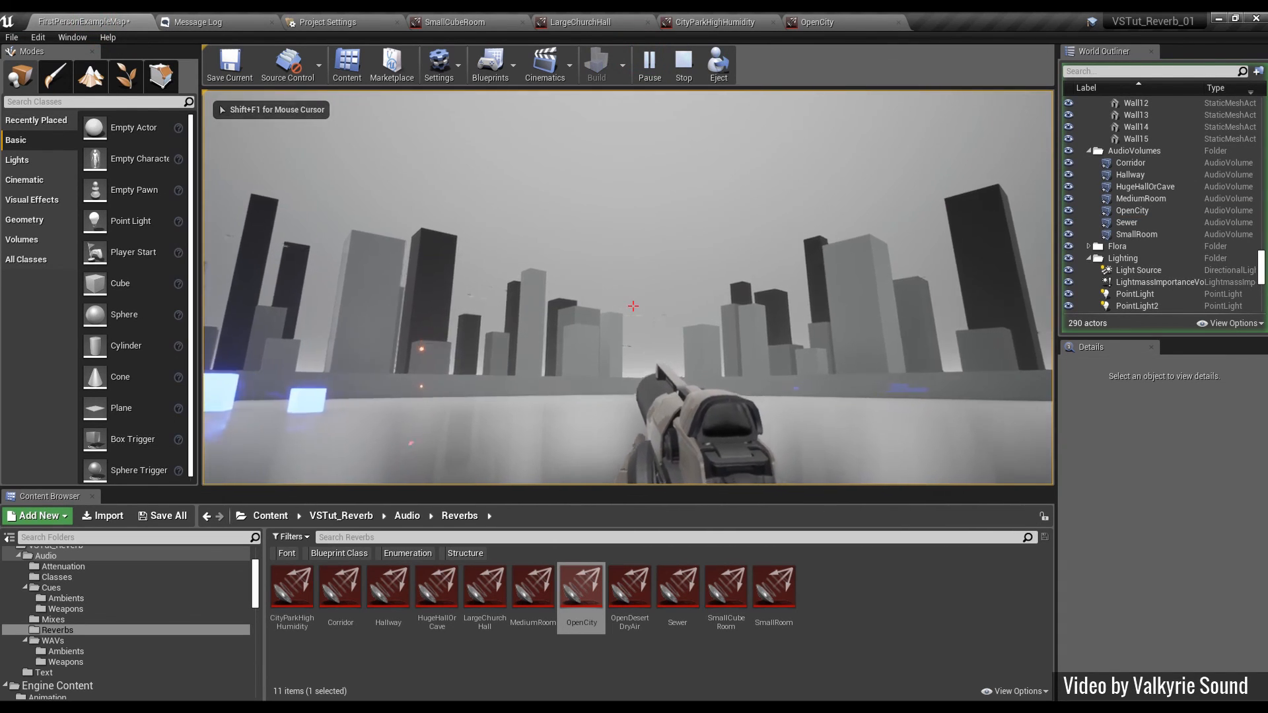
left_click(632, 306)
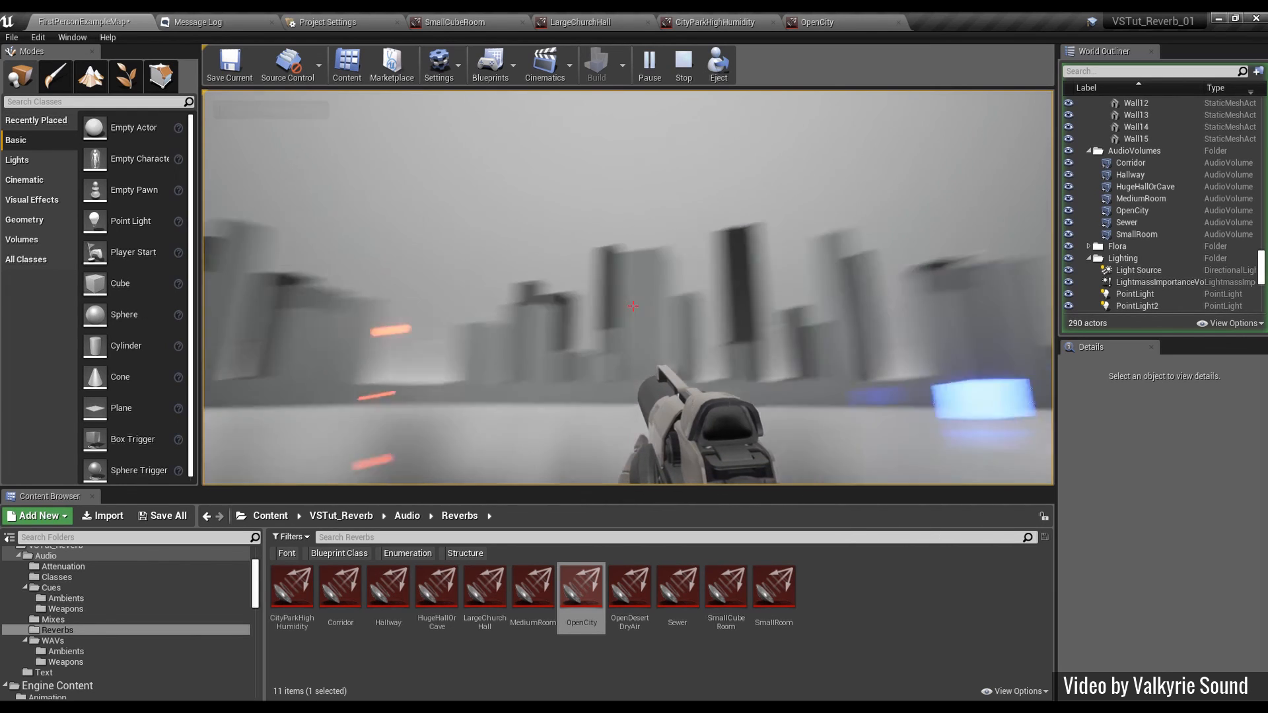
left_click(632, 306)
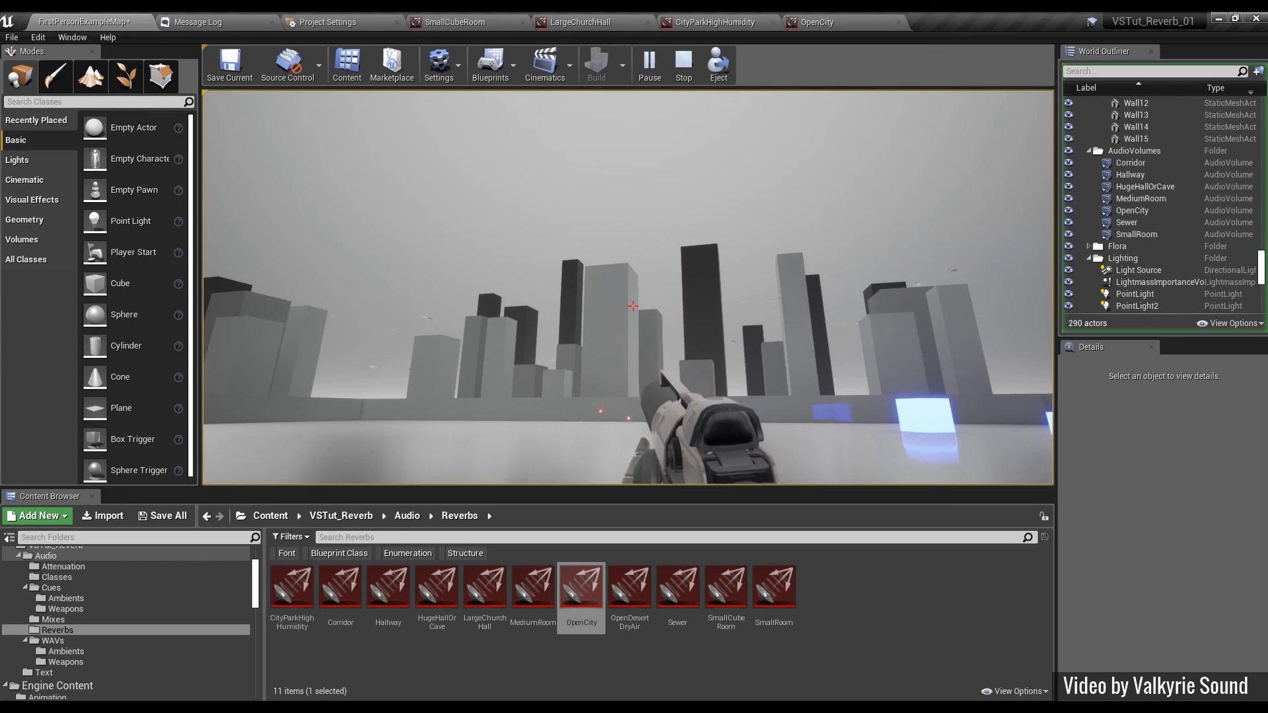
left_click(633, 306)
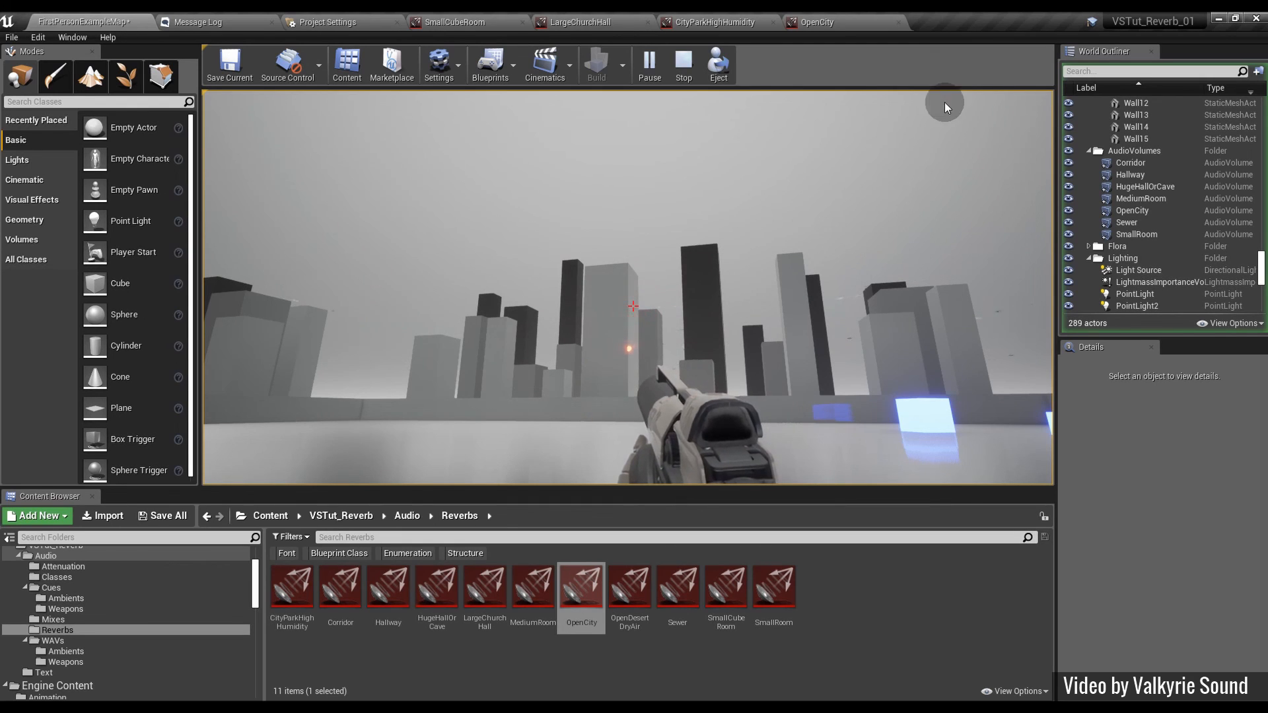
key("Escape")
Check the SmallCubeRoom parameters for reference, and set OpenCity's Diffusion to 1.0 and Gain HF to 0.5
left_click(814, 22)
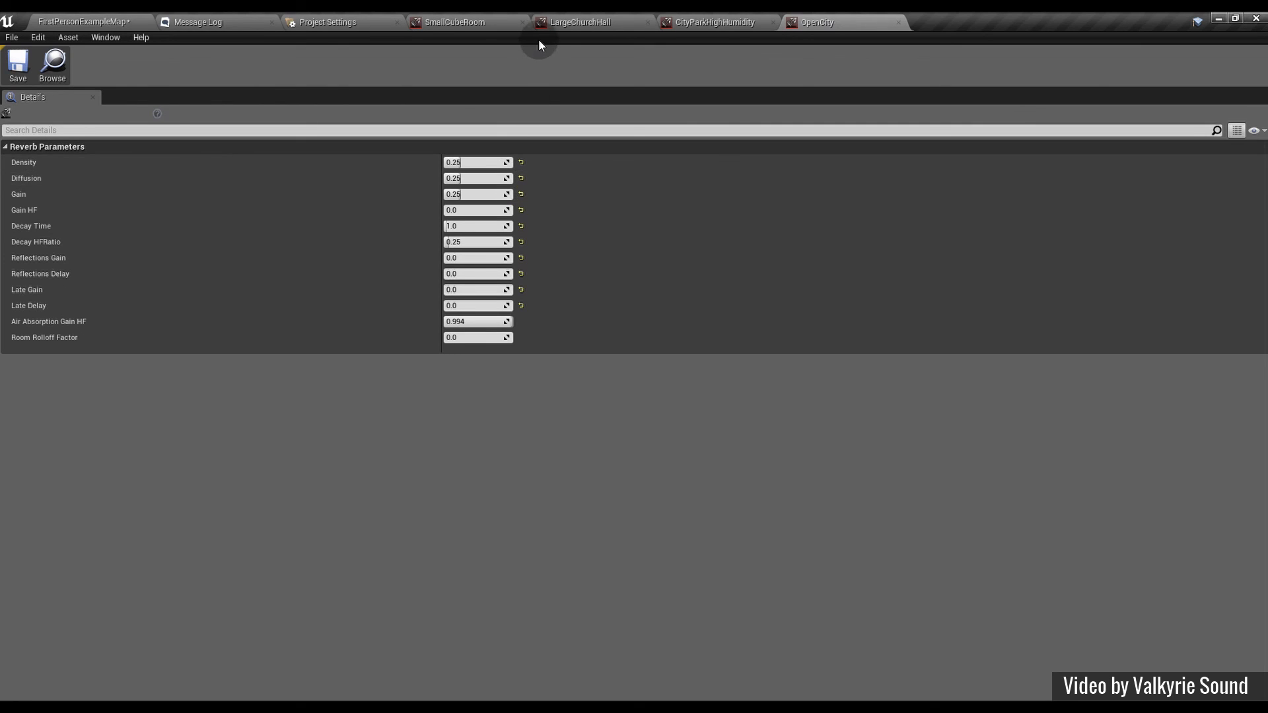
left_click(461, 22)
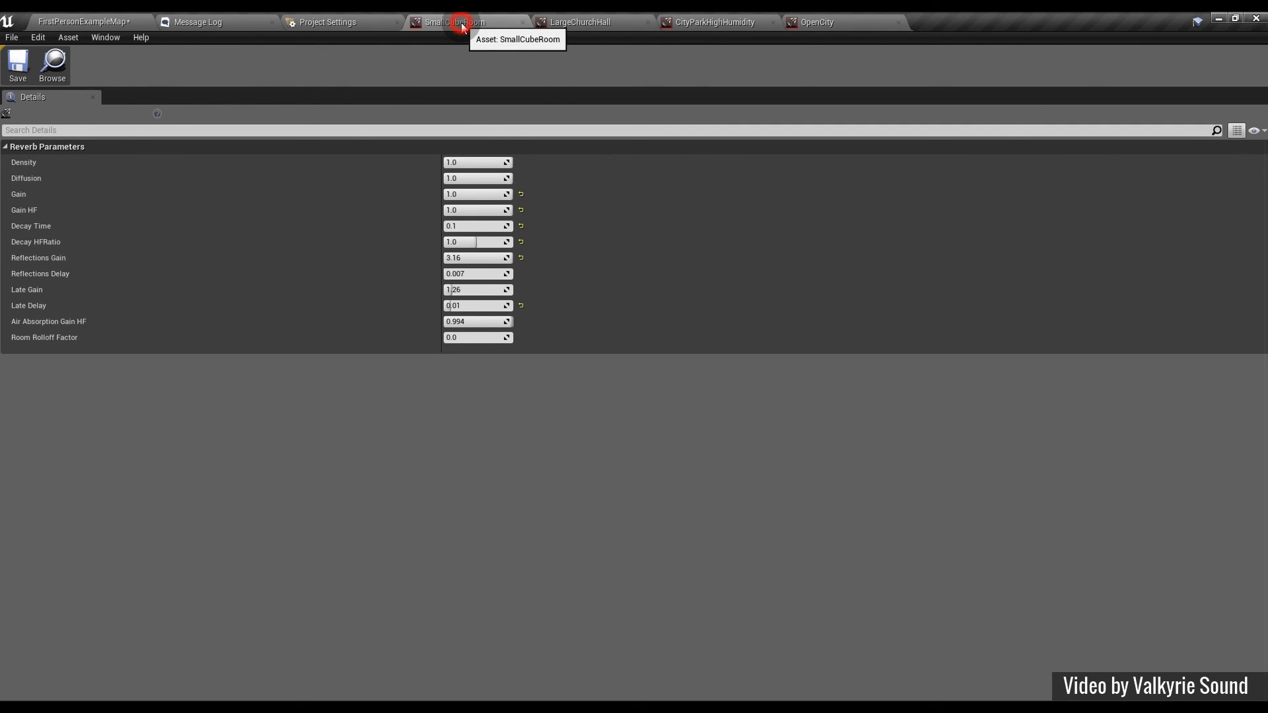
left_click(843, 22)
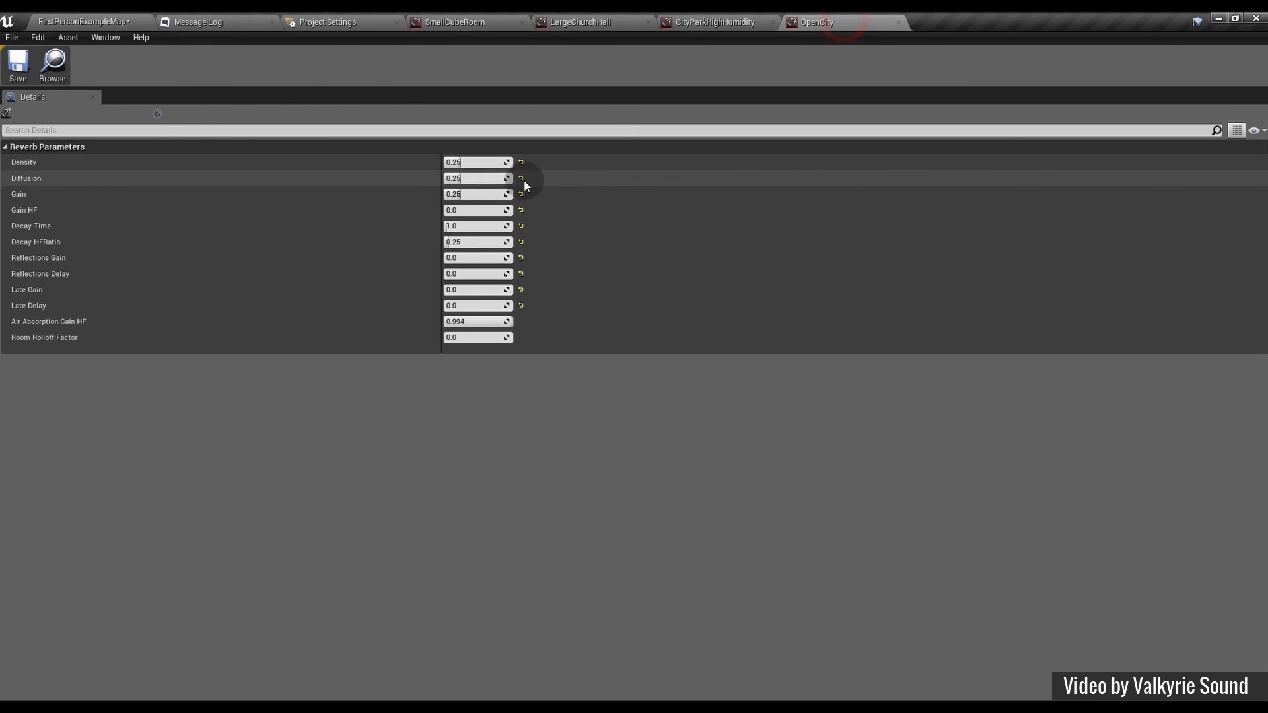
Replay the level, fire test shots toward the buildings to hear the changed Diffusion and Gain HF, and stop play
left_click(73, 23)
left_click(649, 67)
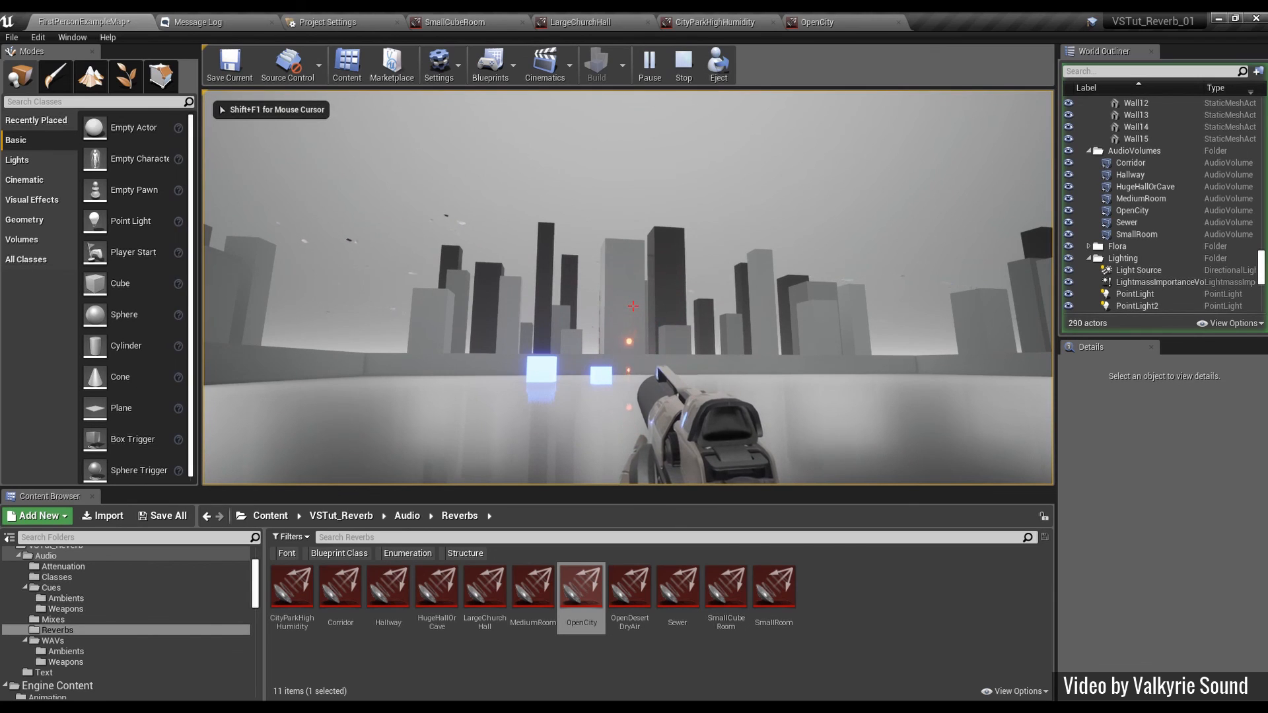
left_click(633, 305)
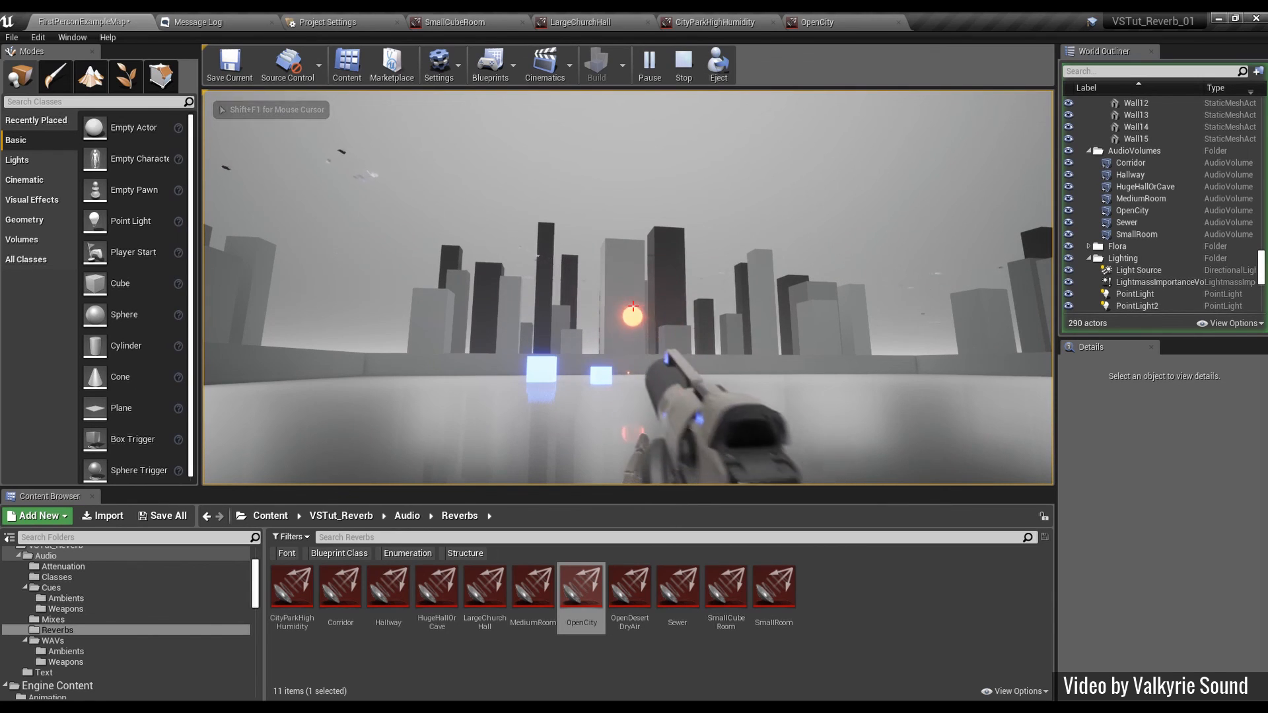
left_click(633, 305)
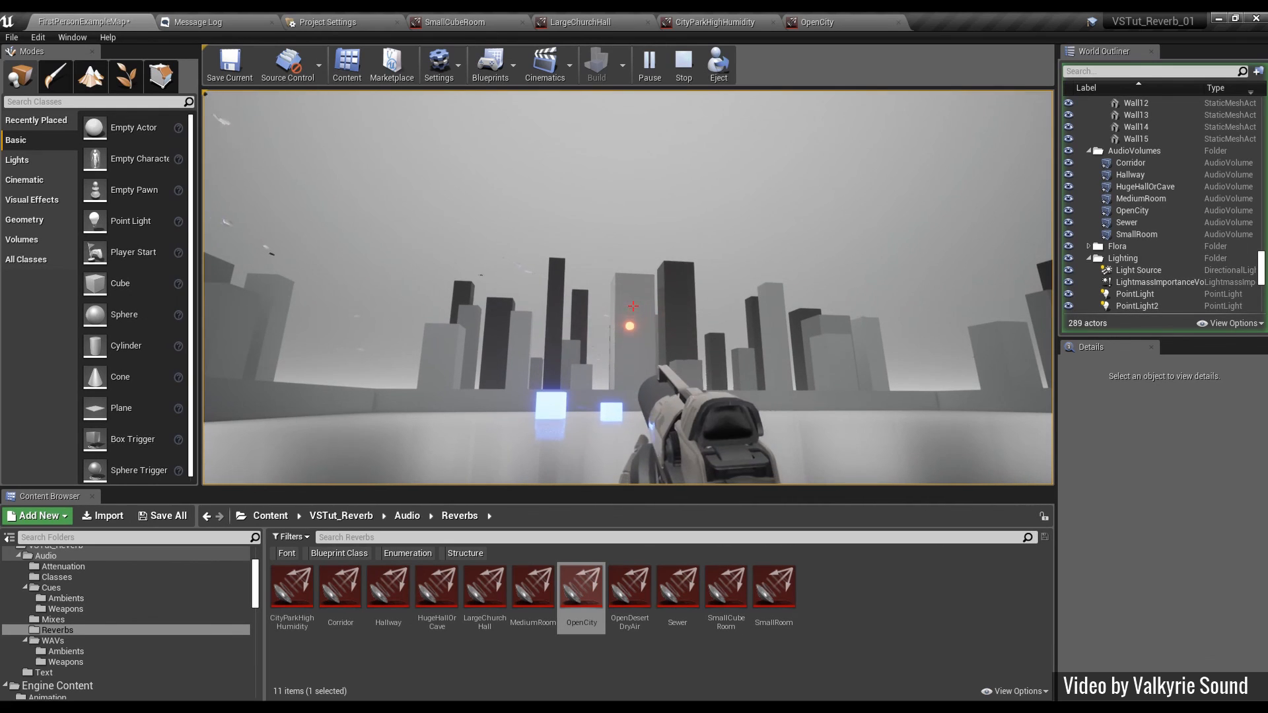
key("Escape")
Set the OpenCity reverb's Gain HF to 0.25 and save the asset
left_click(817, 22)
left_click(486, 215)
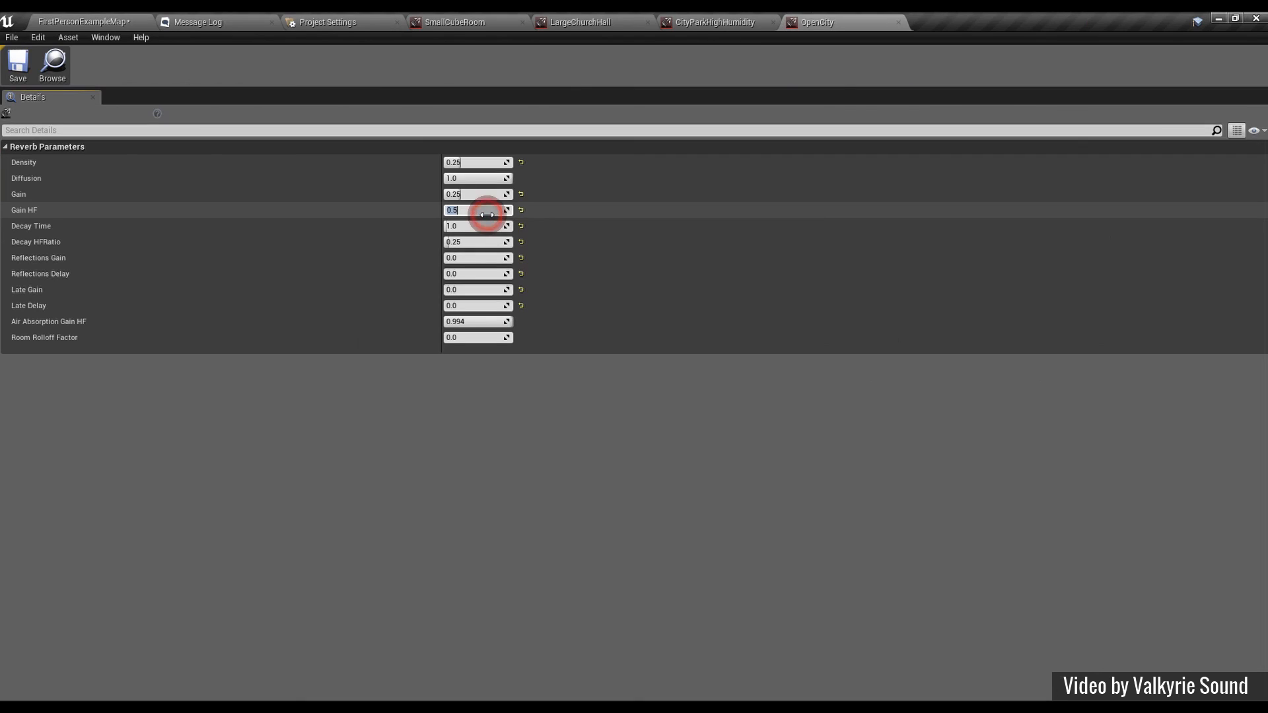
left_click(18, 64)
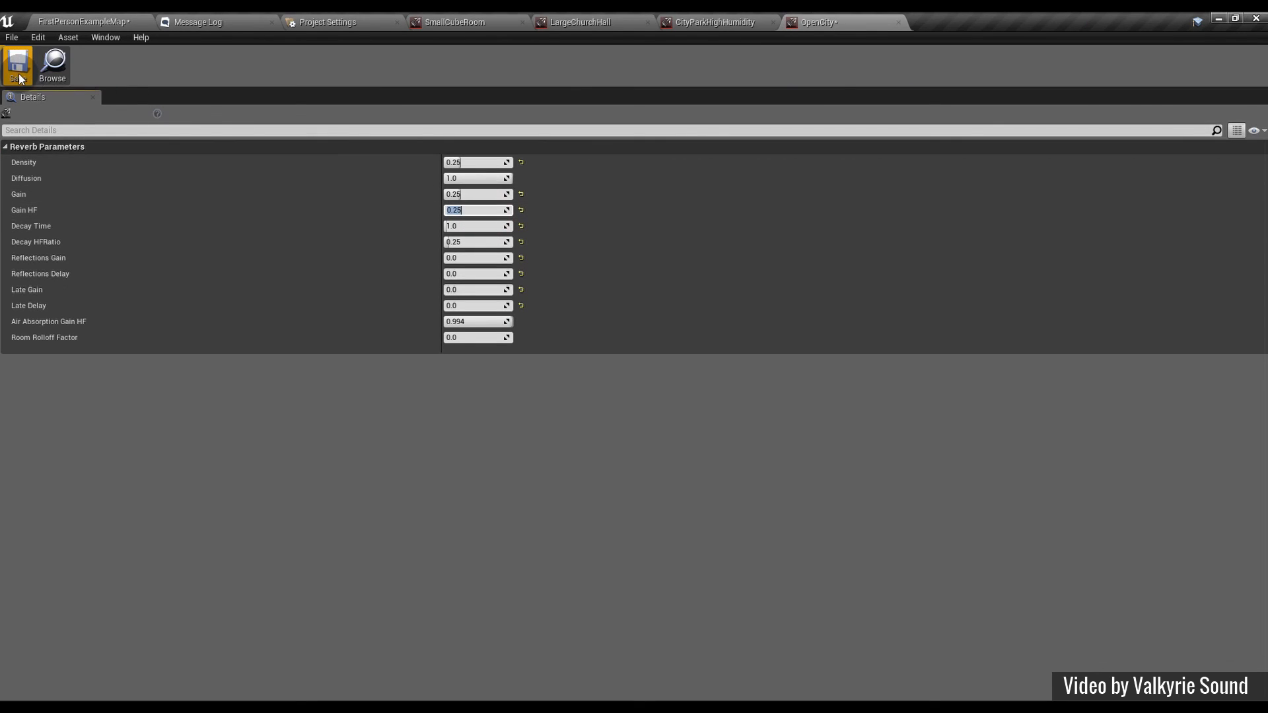
Replay the level, walk around the city area firing test shots to audition the lower Gain HF, and stop play
left_click(88, 22)
left_click(645, 62)
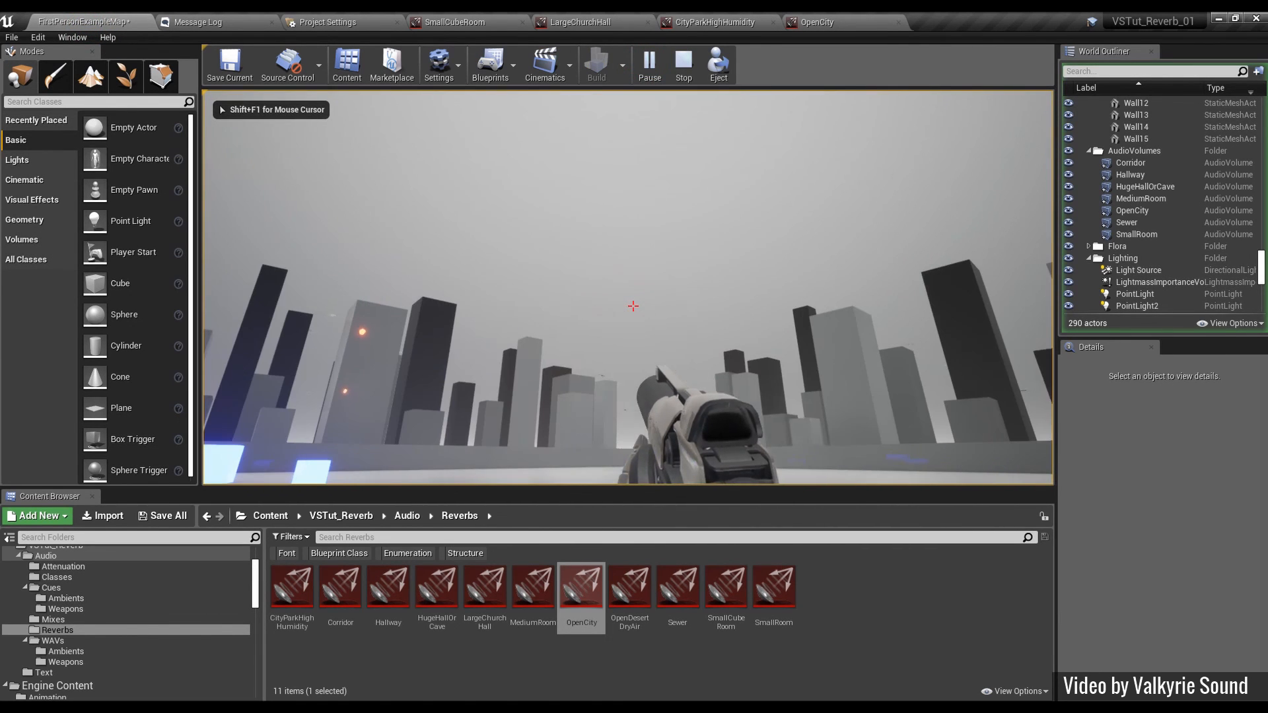
left_click(633, 306)
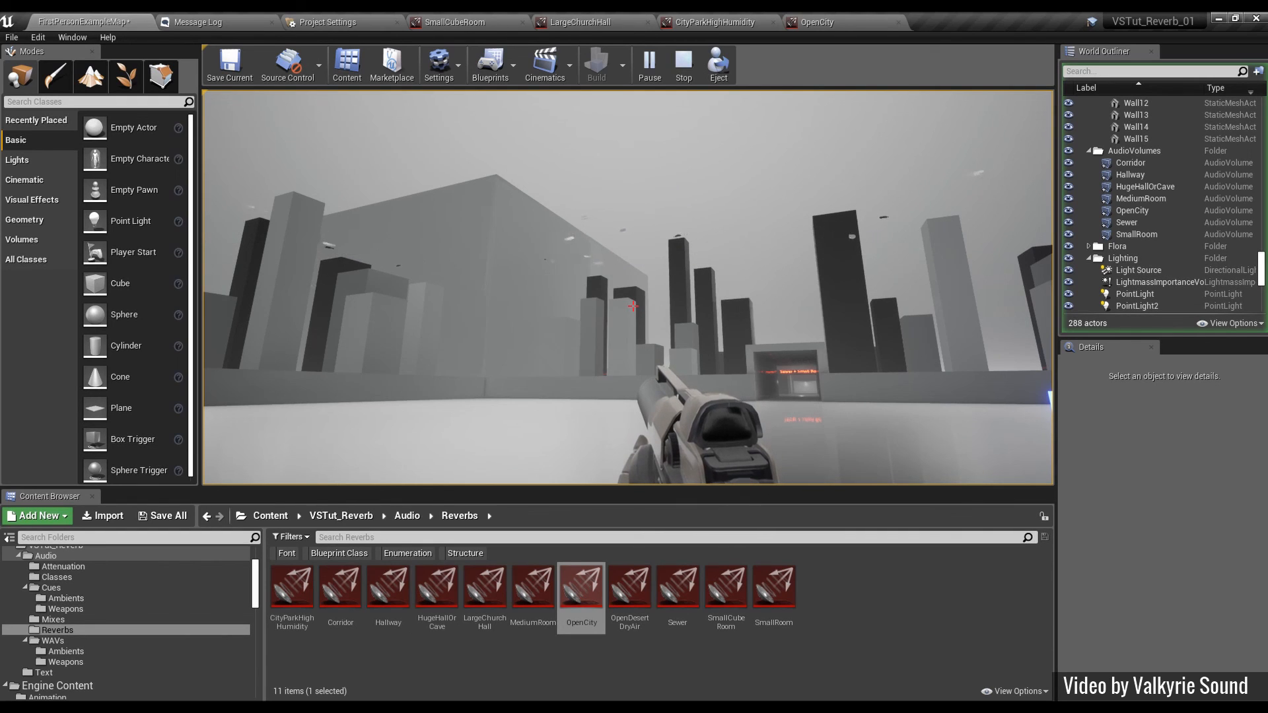
key("w")
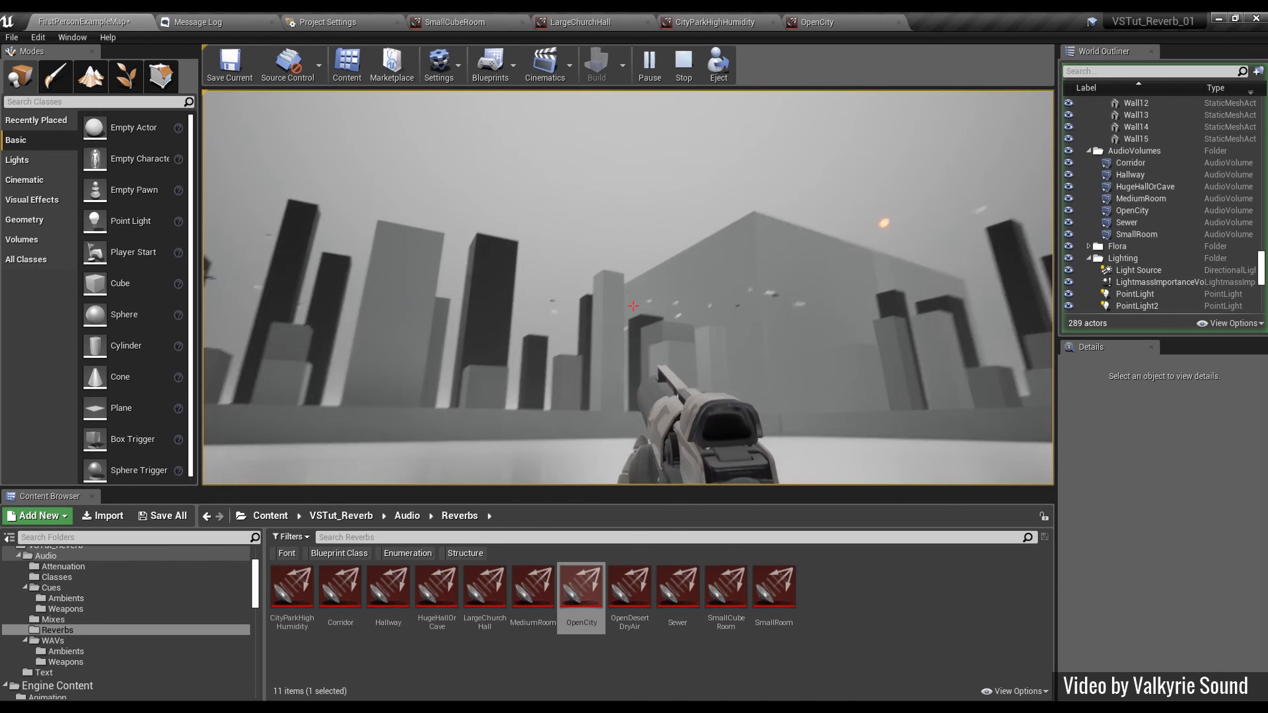
left_click(633, 306)
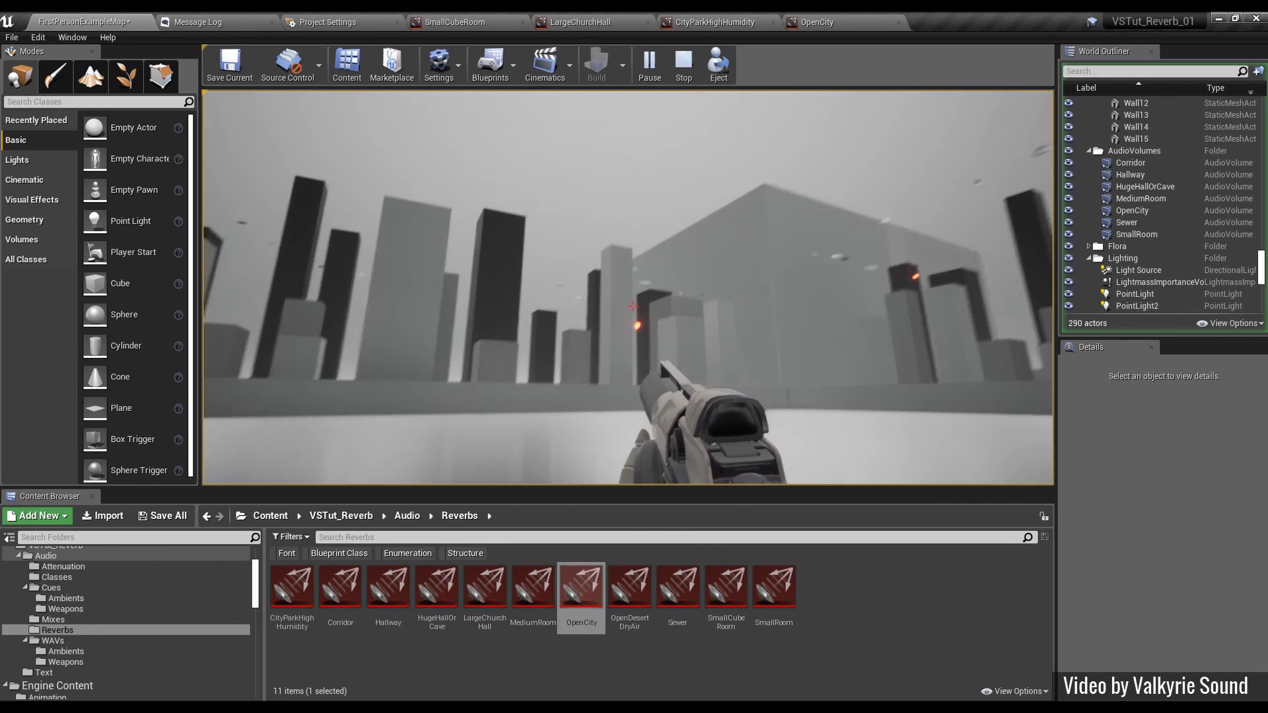
left_click(633, 306)
key("w")
key("d")
left_click(633, 306)
left_click(632, 306)
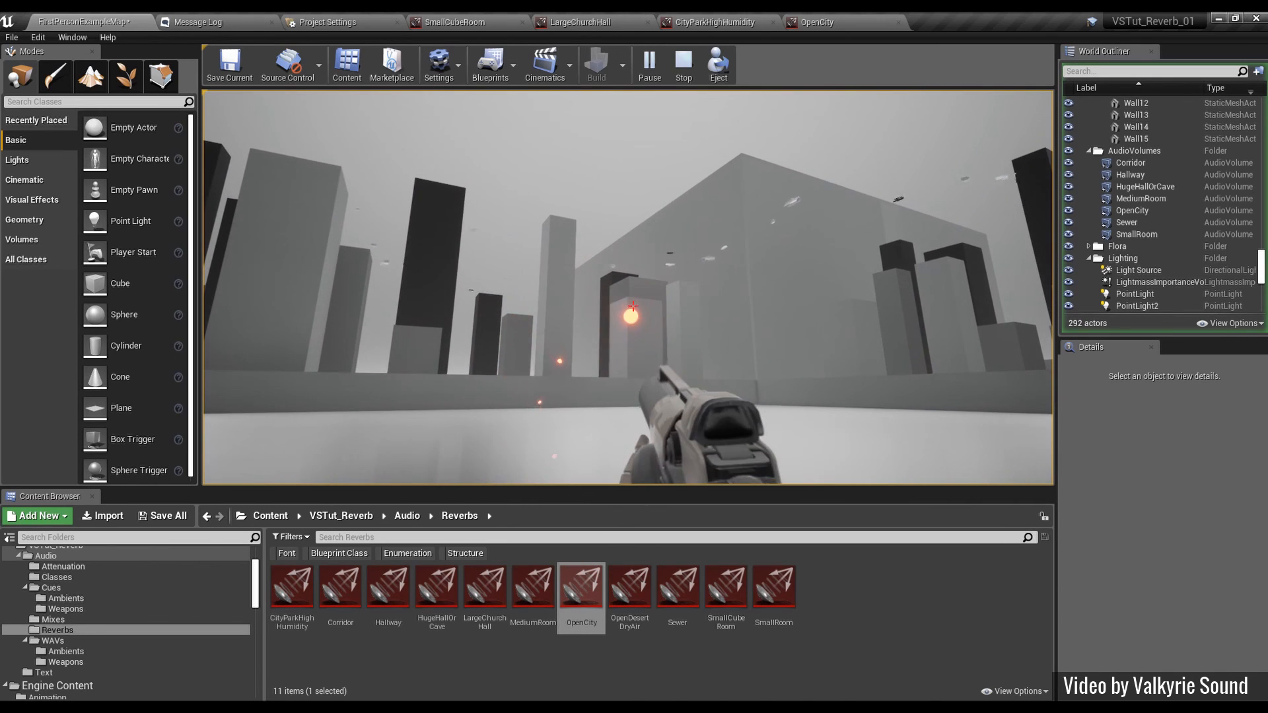
key("Escape")
Set the OpenCity reverb's Gain to 0.15 and save the asset
left_click(817, 22)
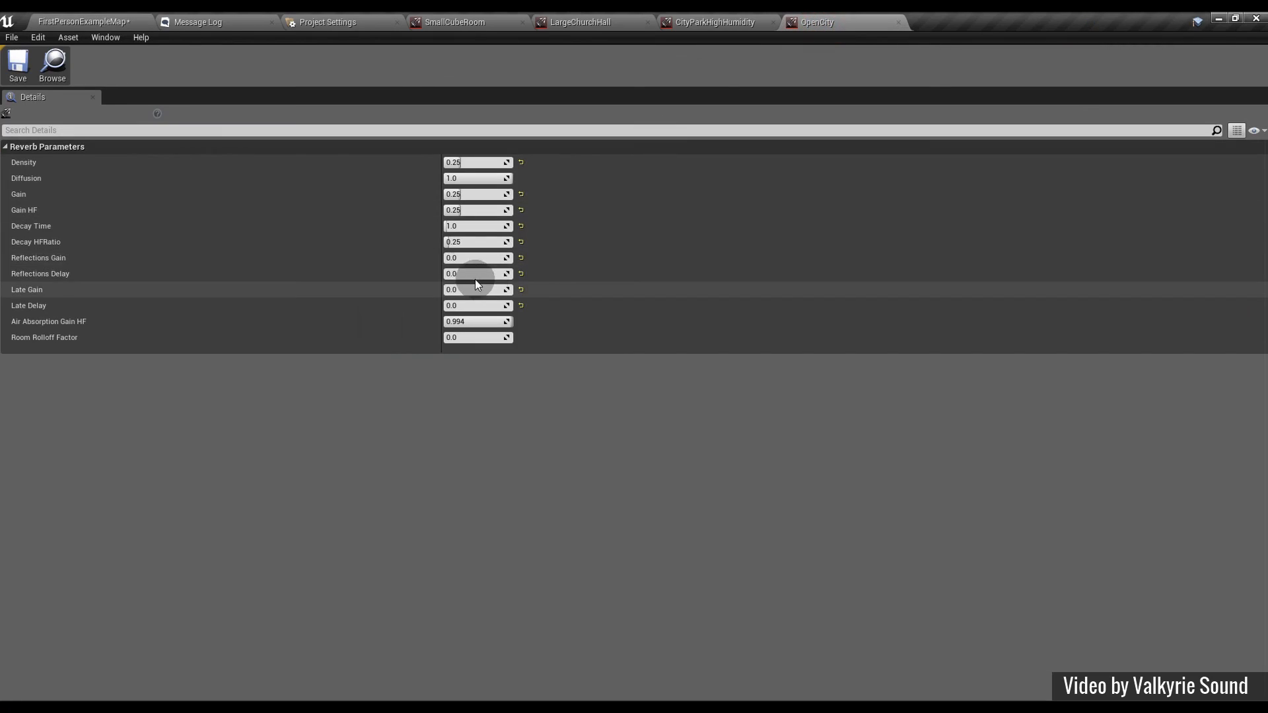
left_click(462, 196)
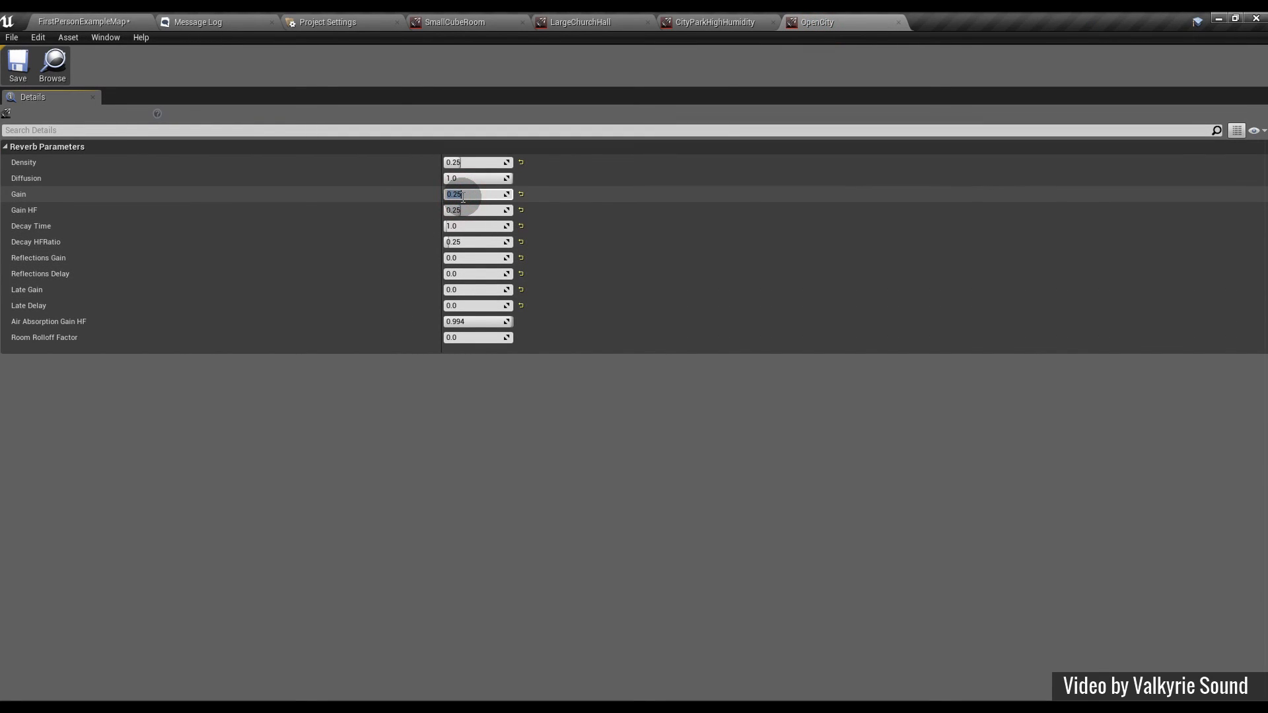
left_click(18, 63)
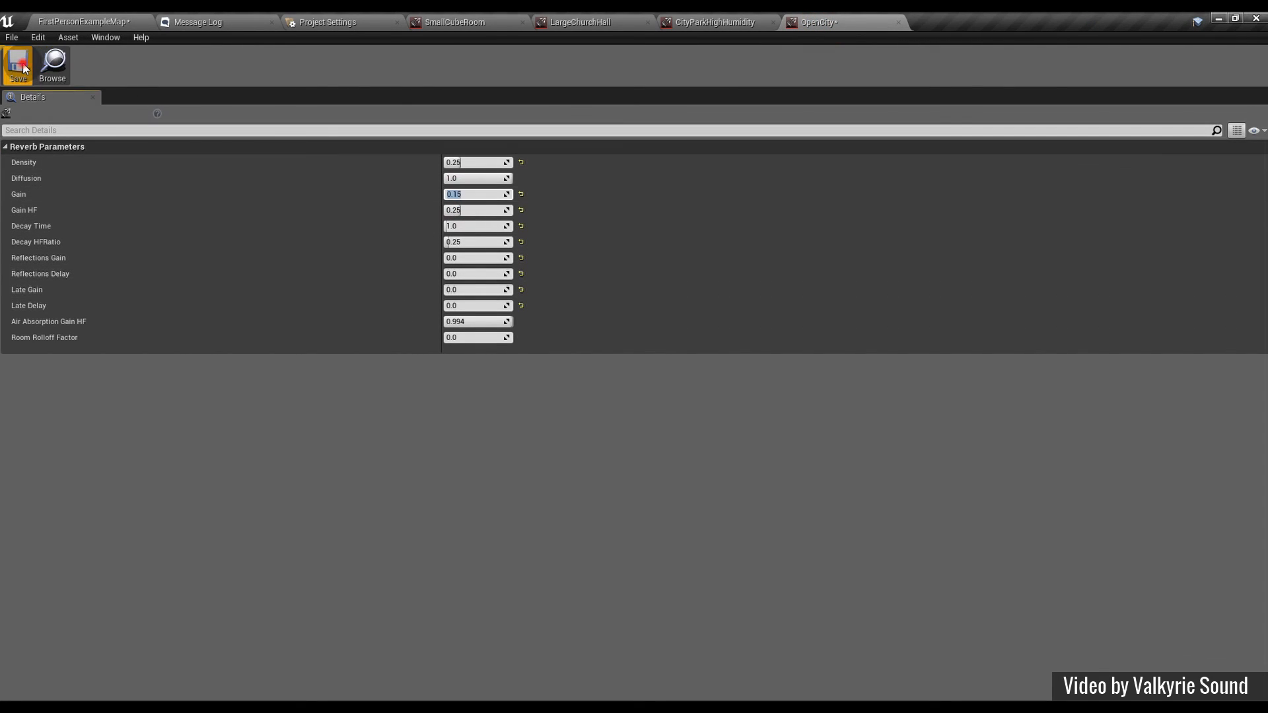
Replay the level and fire a burst of test shots around the city to audition the reduced reverb Gain
left_click(83, 22)
left_click(650, 66)
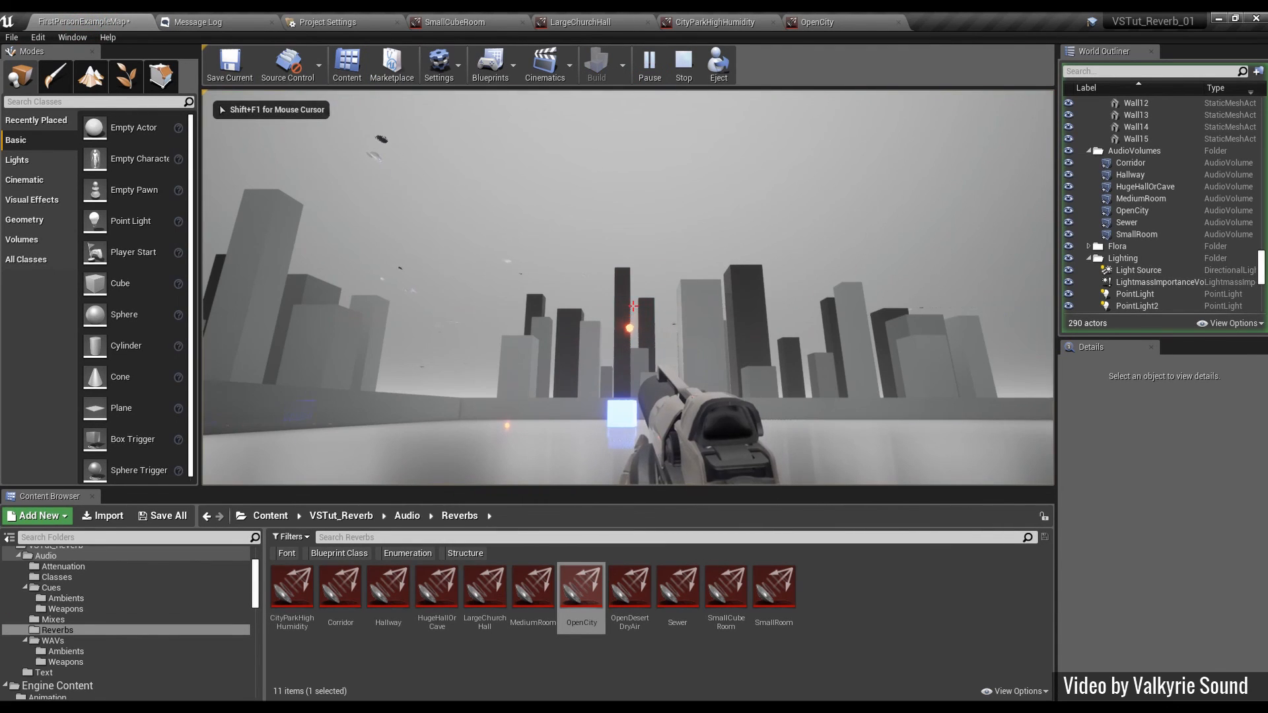
left_click(633, 306)
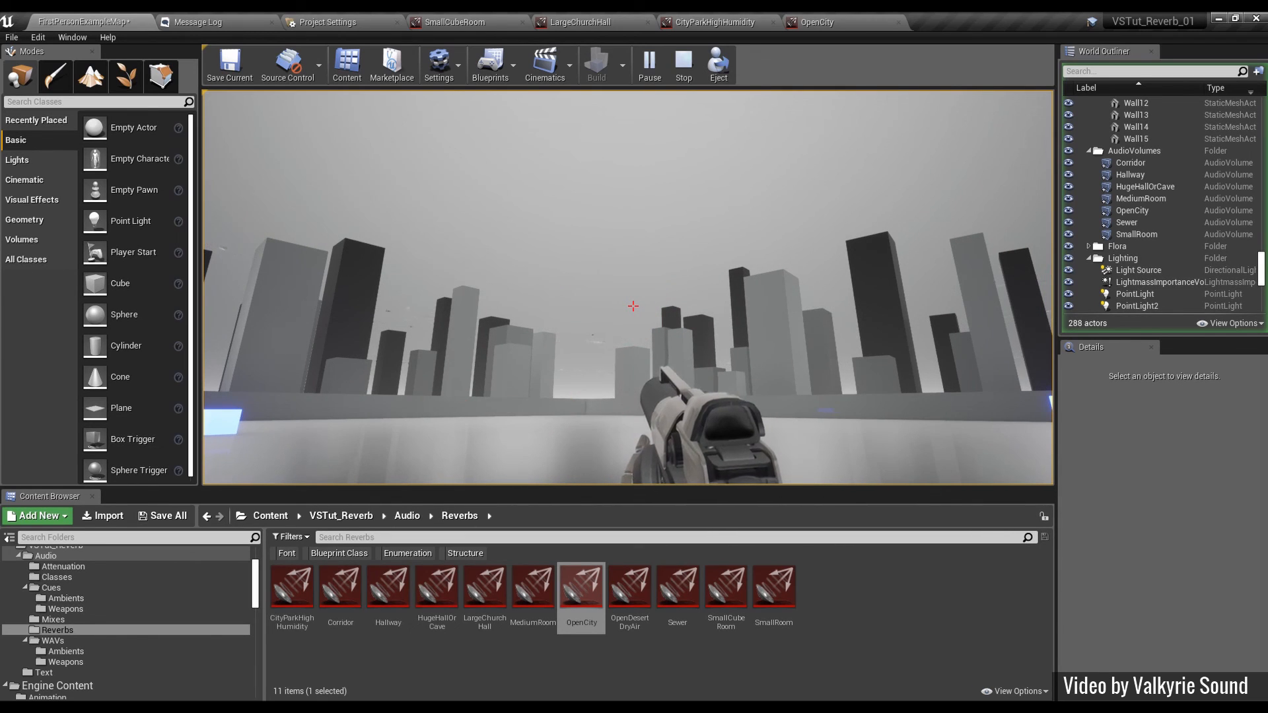
left_click(633, 306)
left_click(632, 305)
left_click(632, 306)
left_click(633, 306)
left_click(633, 306)
left_click(633, 305)
left_click(633, 306)
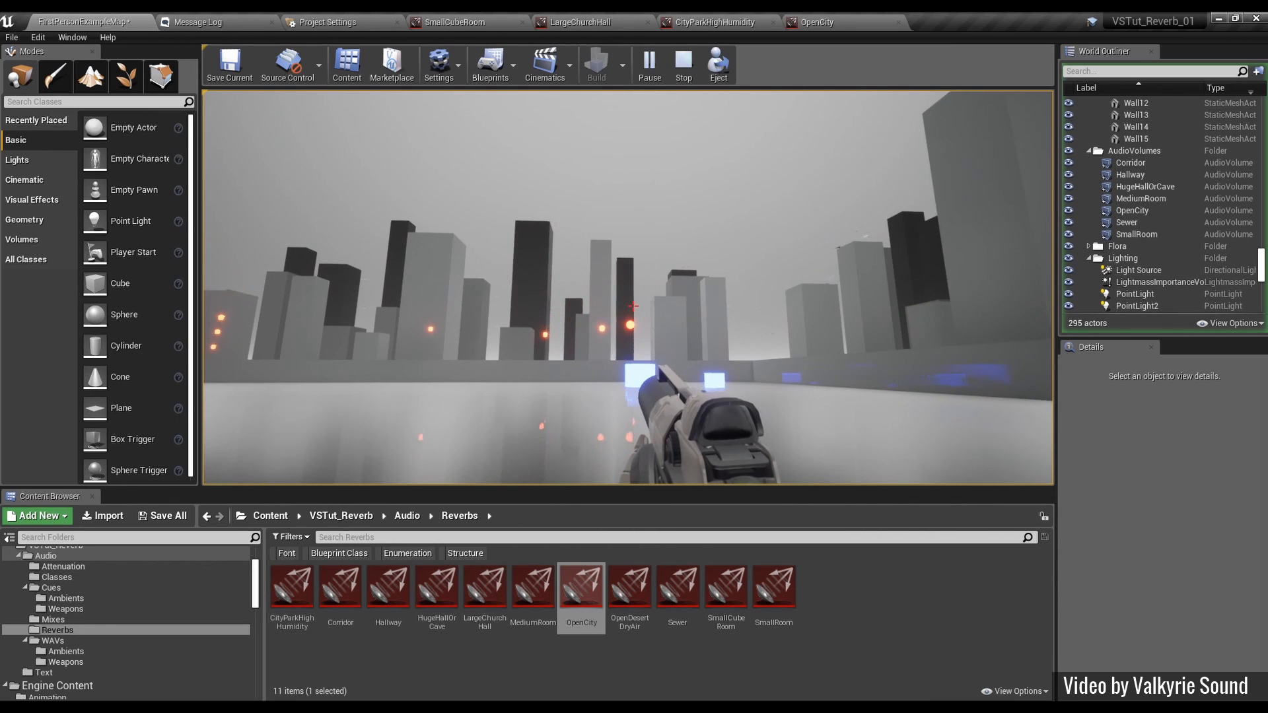